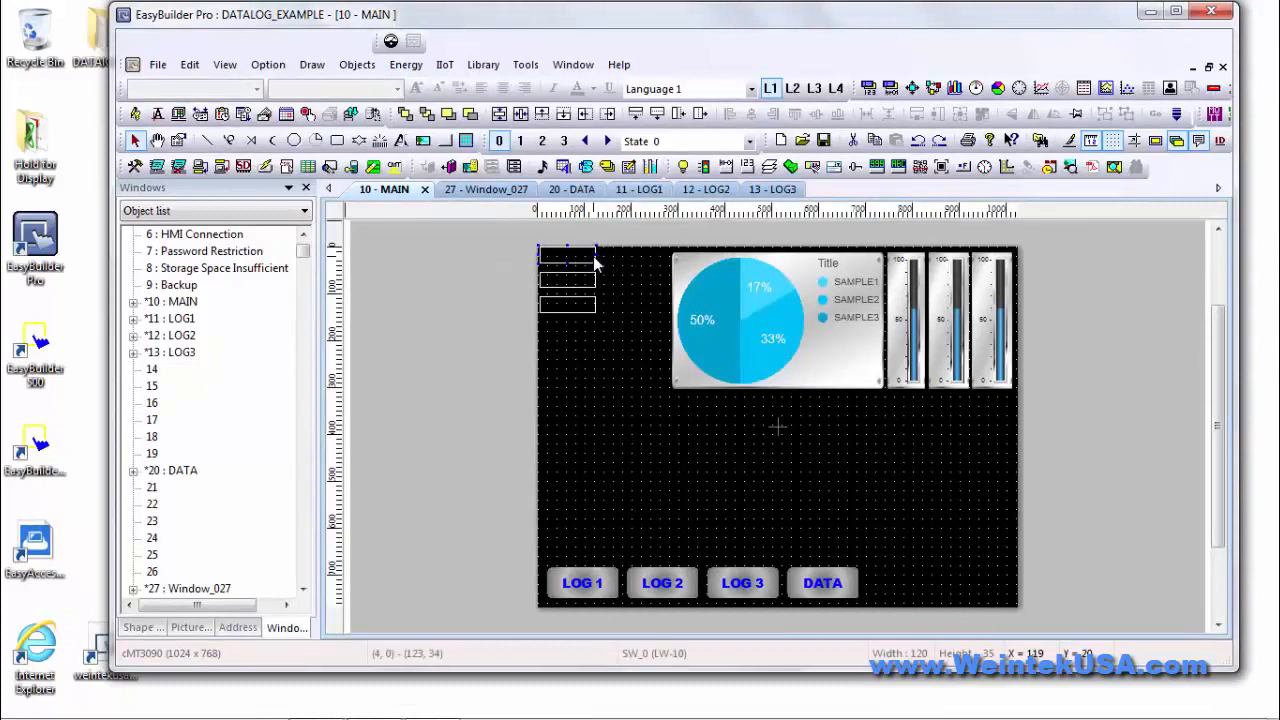
Open the properties of the uppermost Set Word object on the MAIN window and review its write address and set style.
double_click(593, 258)
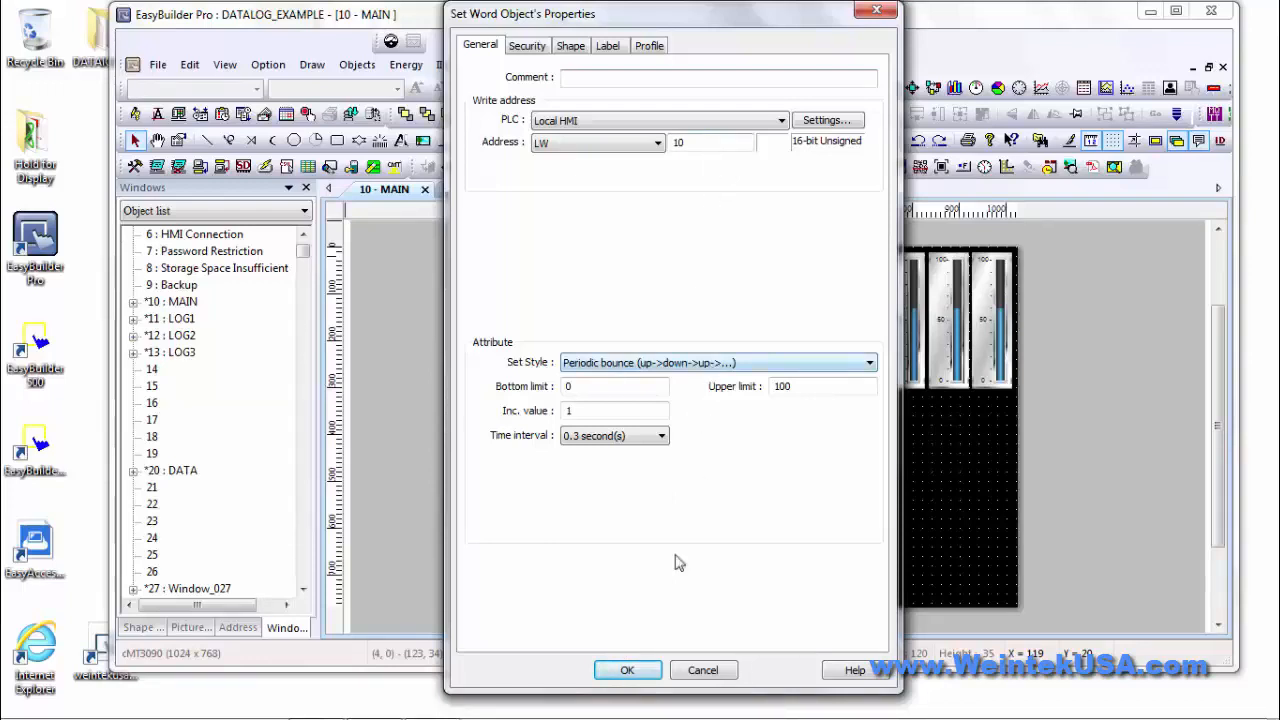
click(629, 670)
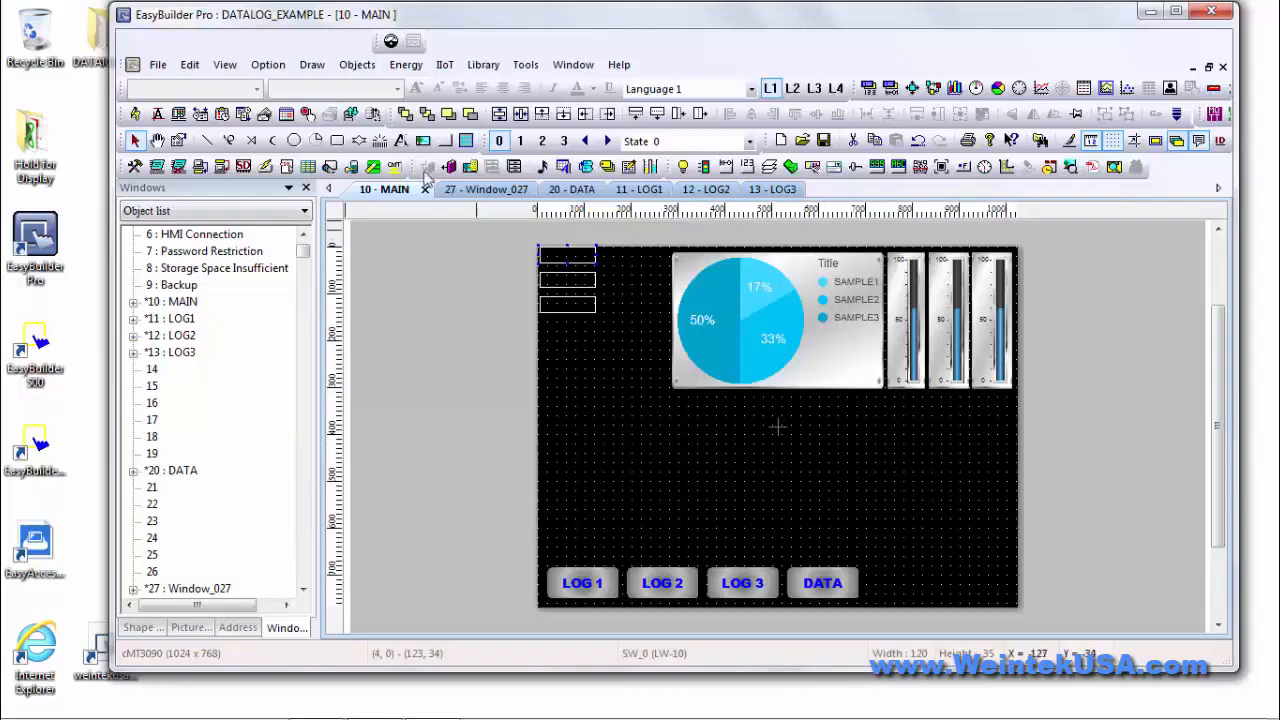
Create a new data sampling object with the comment LOGGED.
click(356, 65)
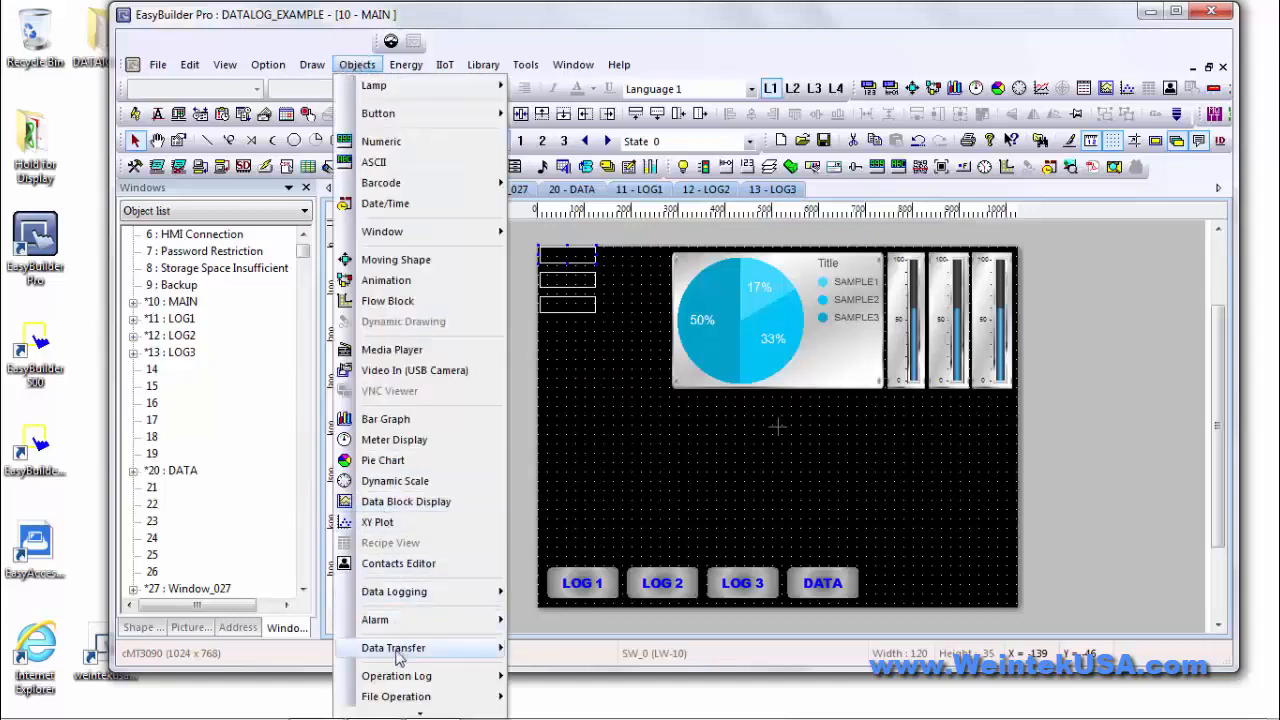
mouse_move(417, 598)
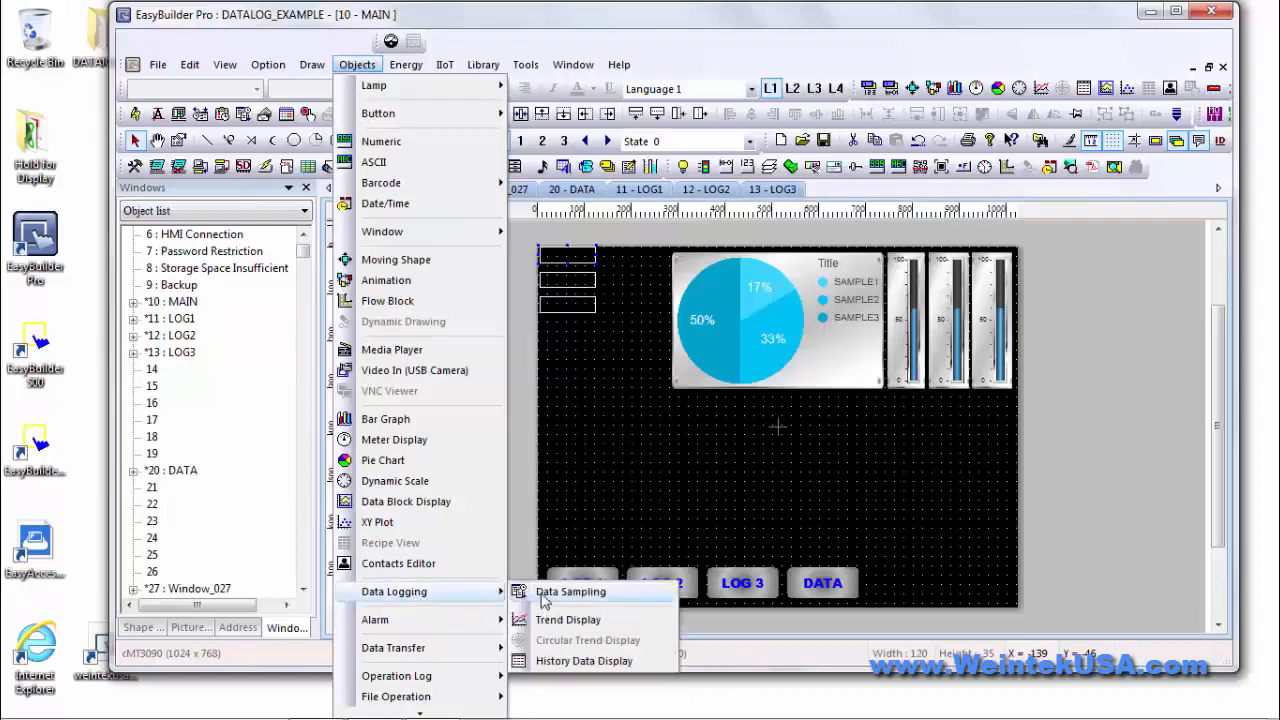
click(544, 592)
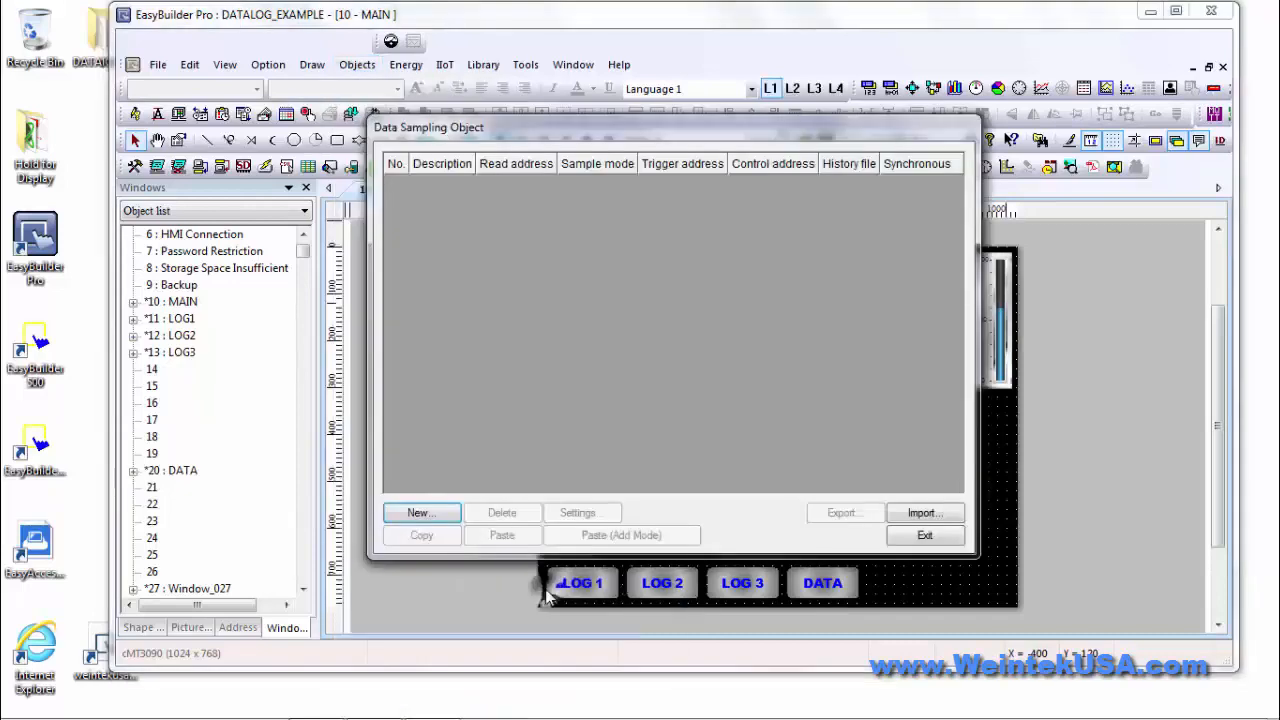
click(422, 512)
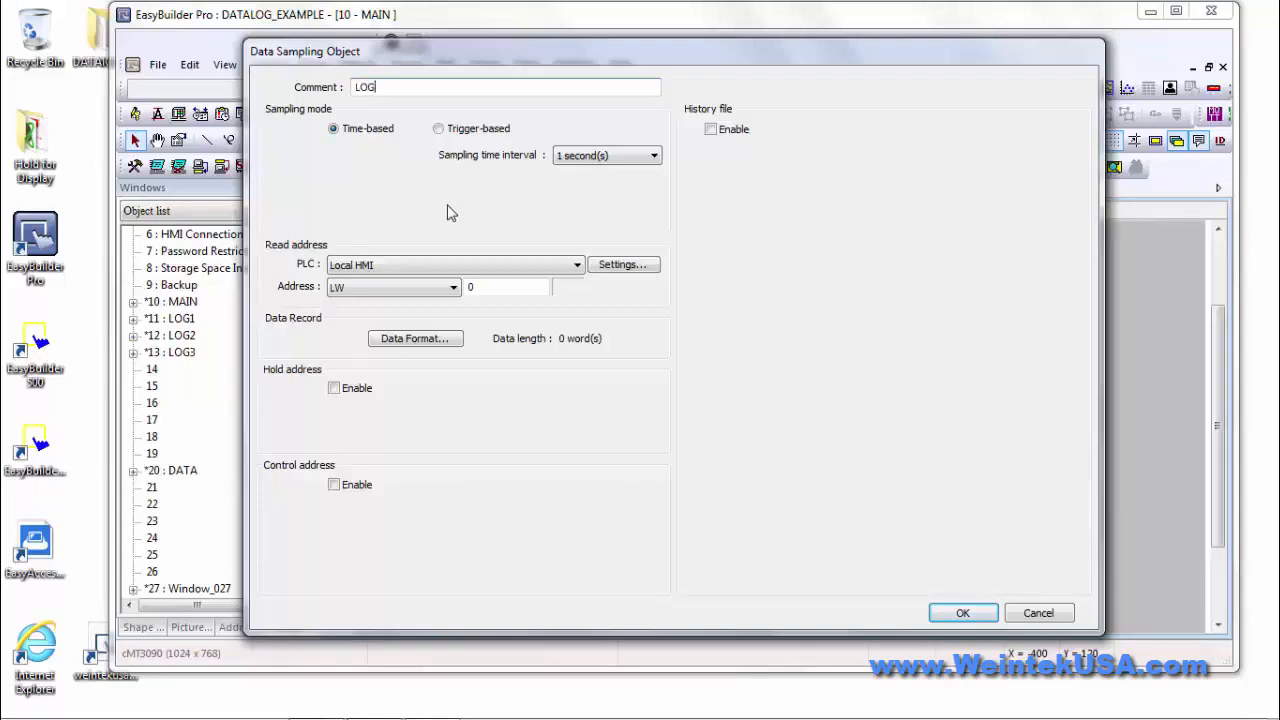
text(GED)
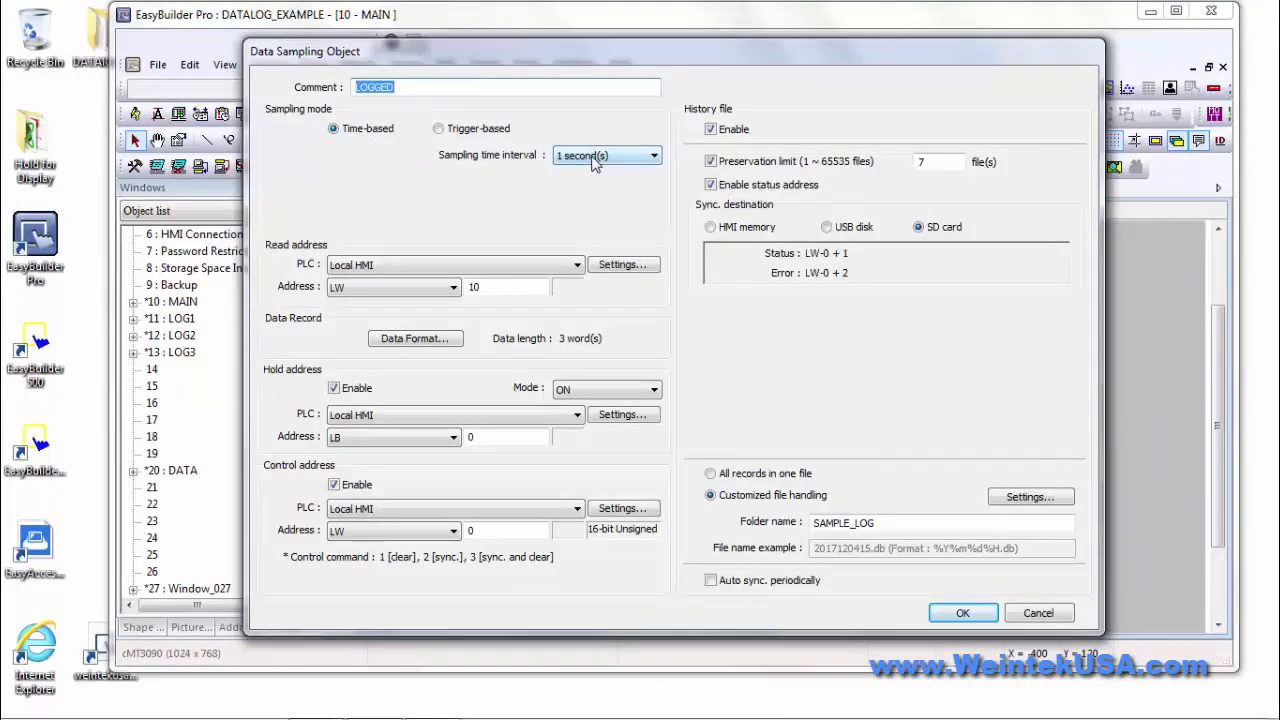
Try trigger-based sampling with the ON->OFF mode and toggle the option that resets the trigger bit after triggering.
click(479, 131)
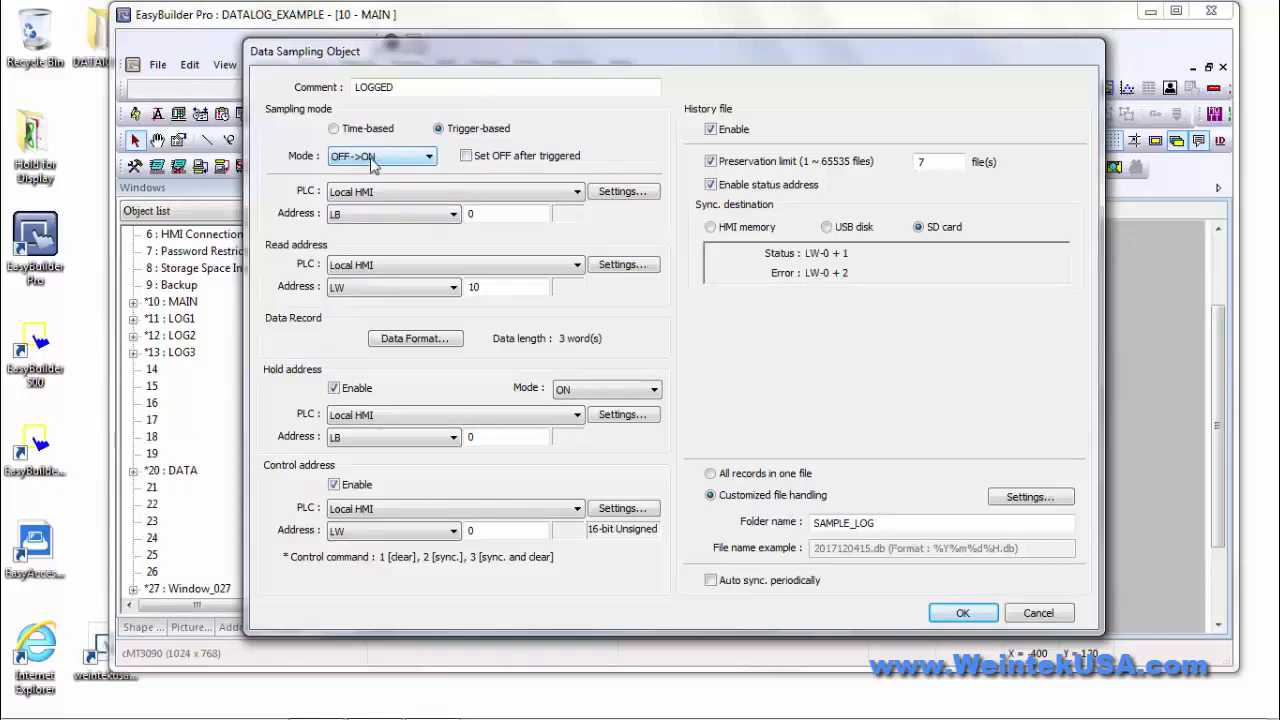
click(466, 156)
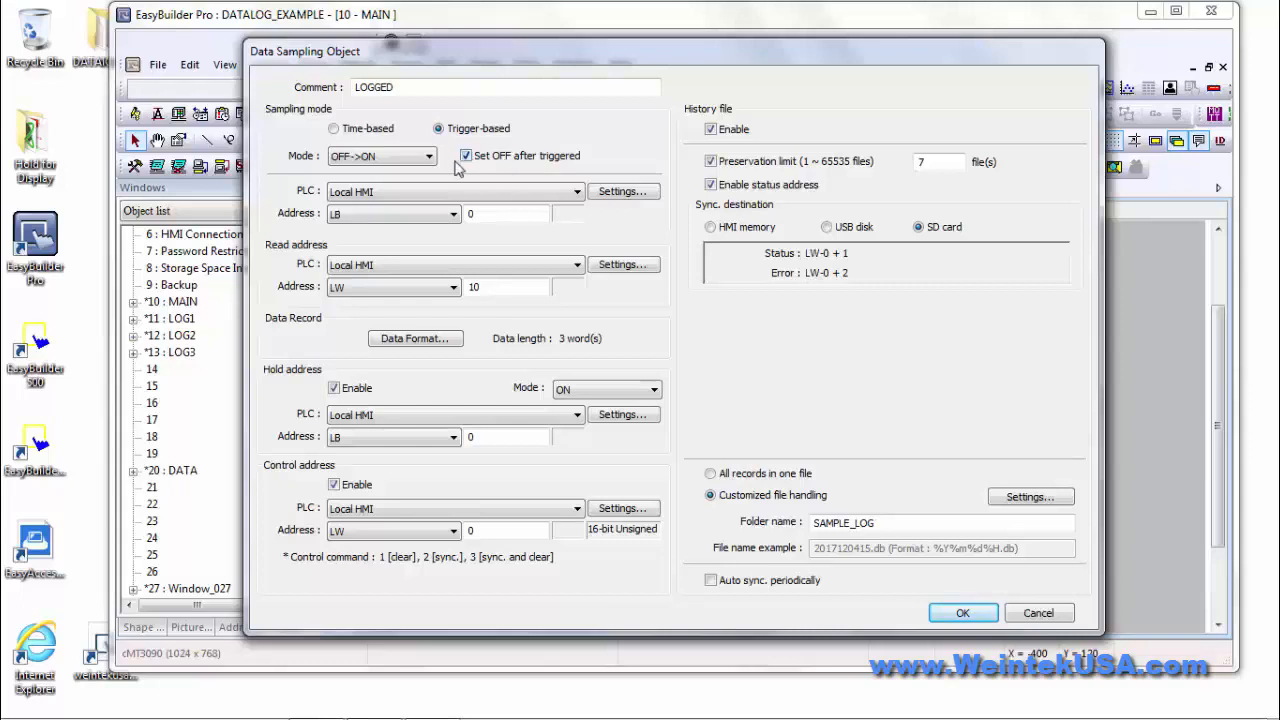
click(407, 160)
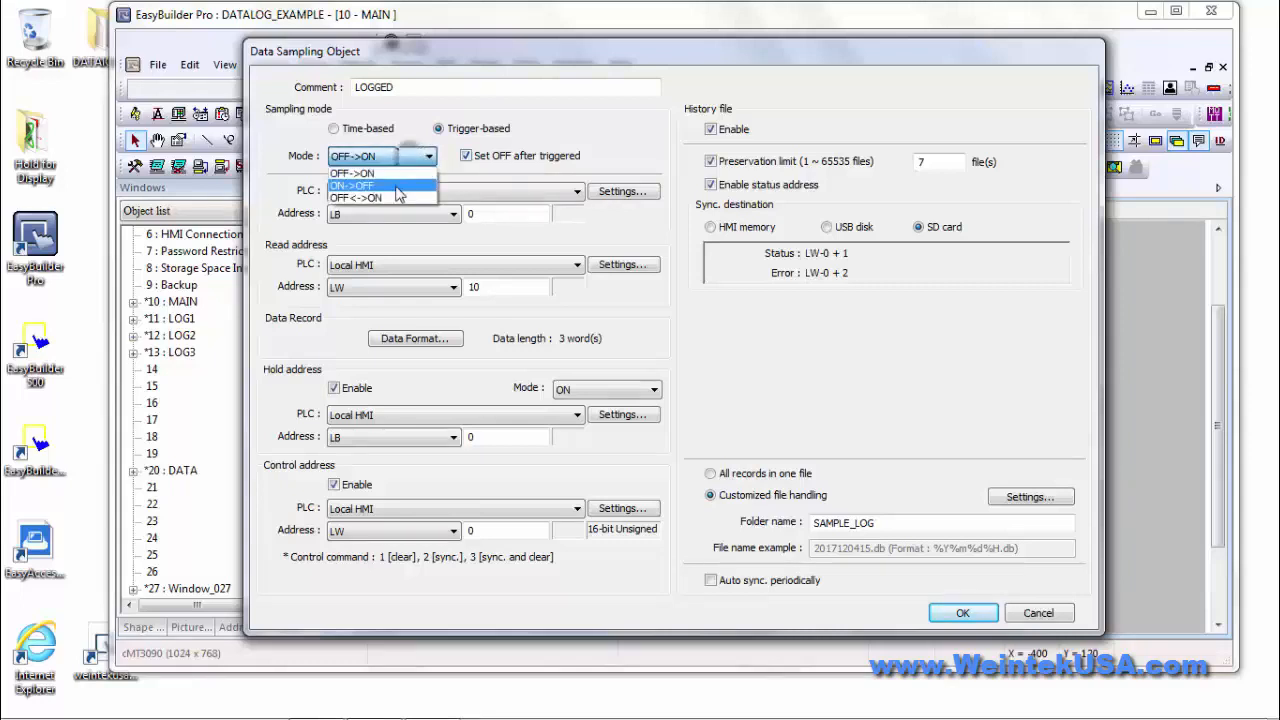
click(398, 186)
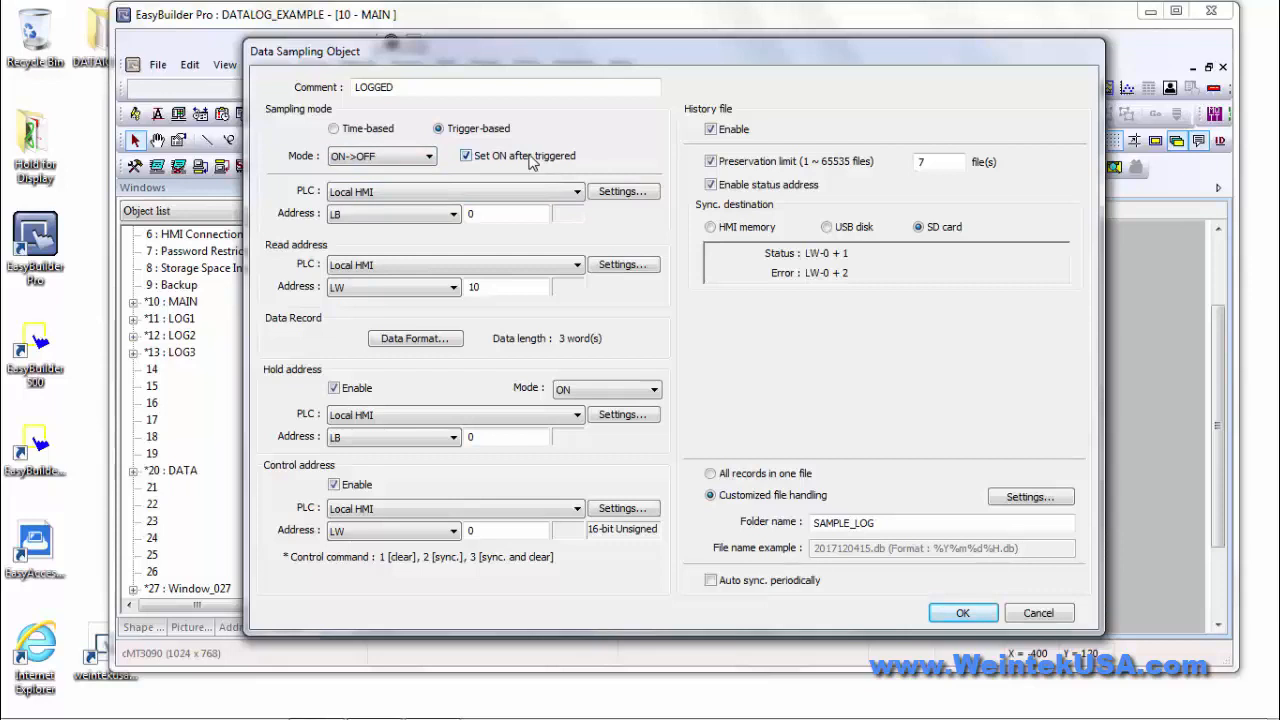
click(466, 158)
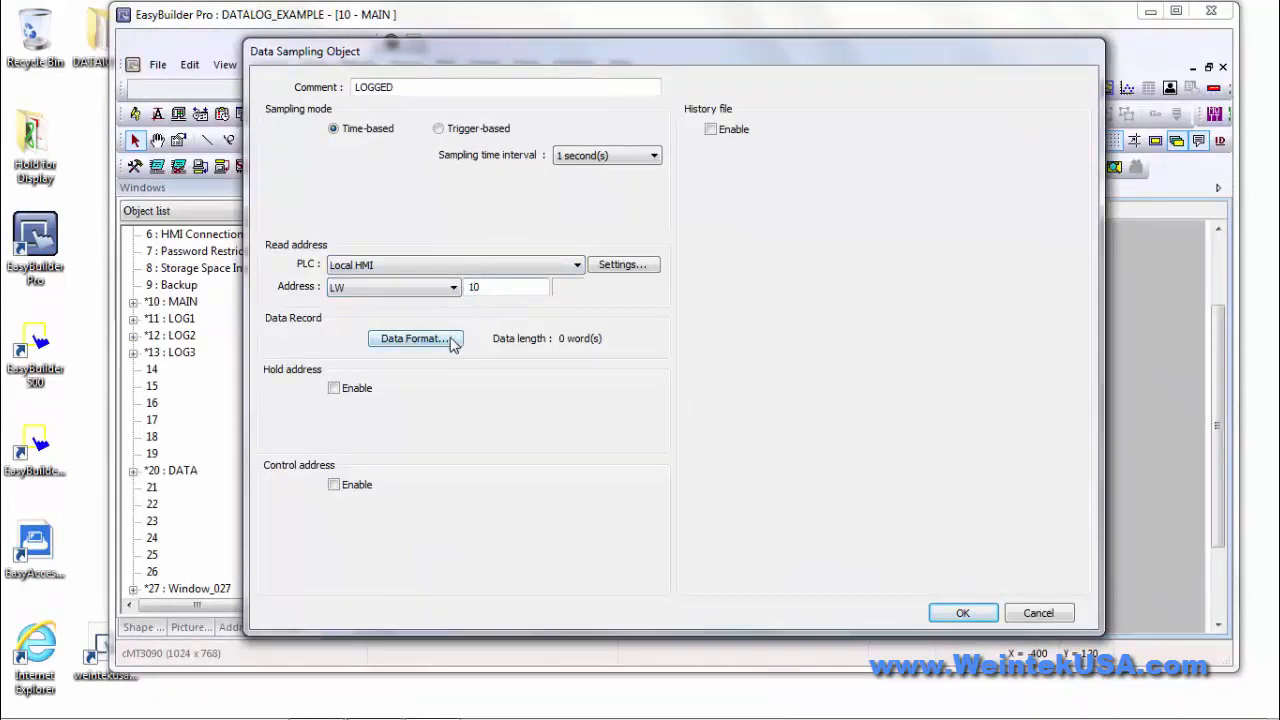
Add a 16-bit Unsigned item with the comment SALPLE1 to the data record format, saving its settings as default.
click(410, 339)
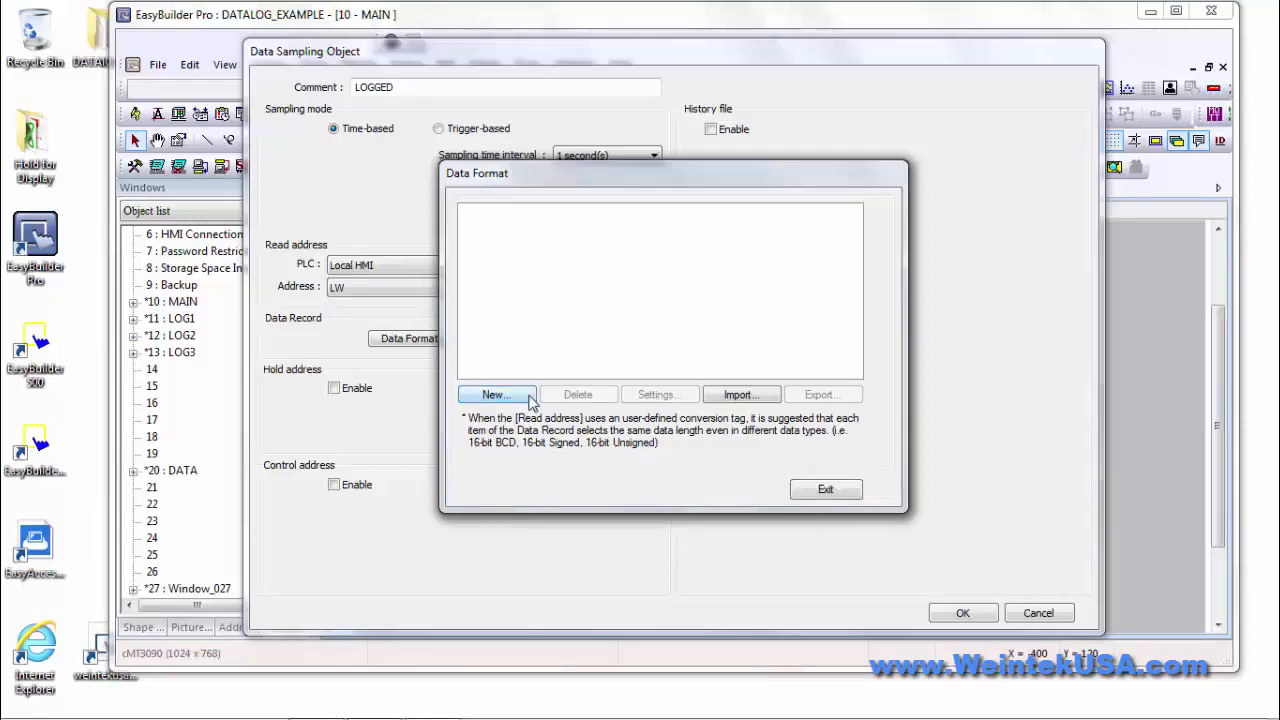
drag(627, 169, 794, 151)
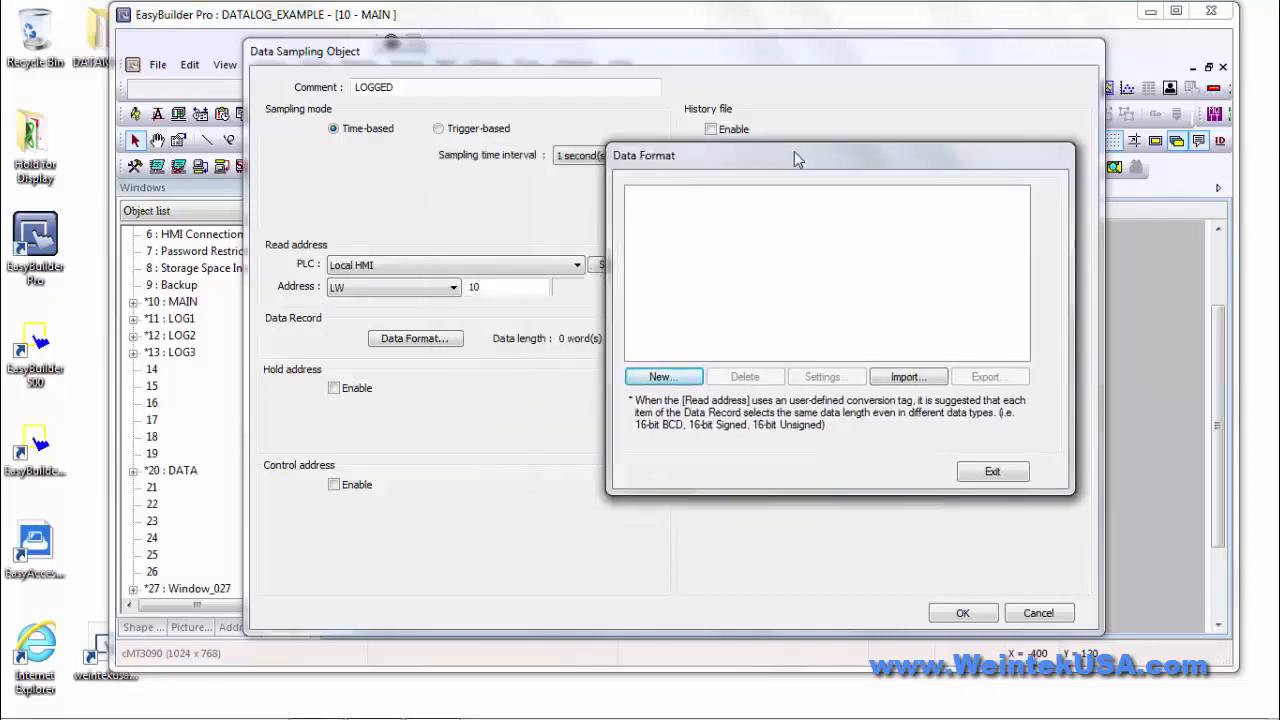
click(668, 377)
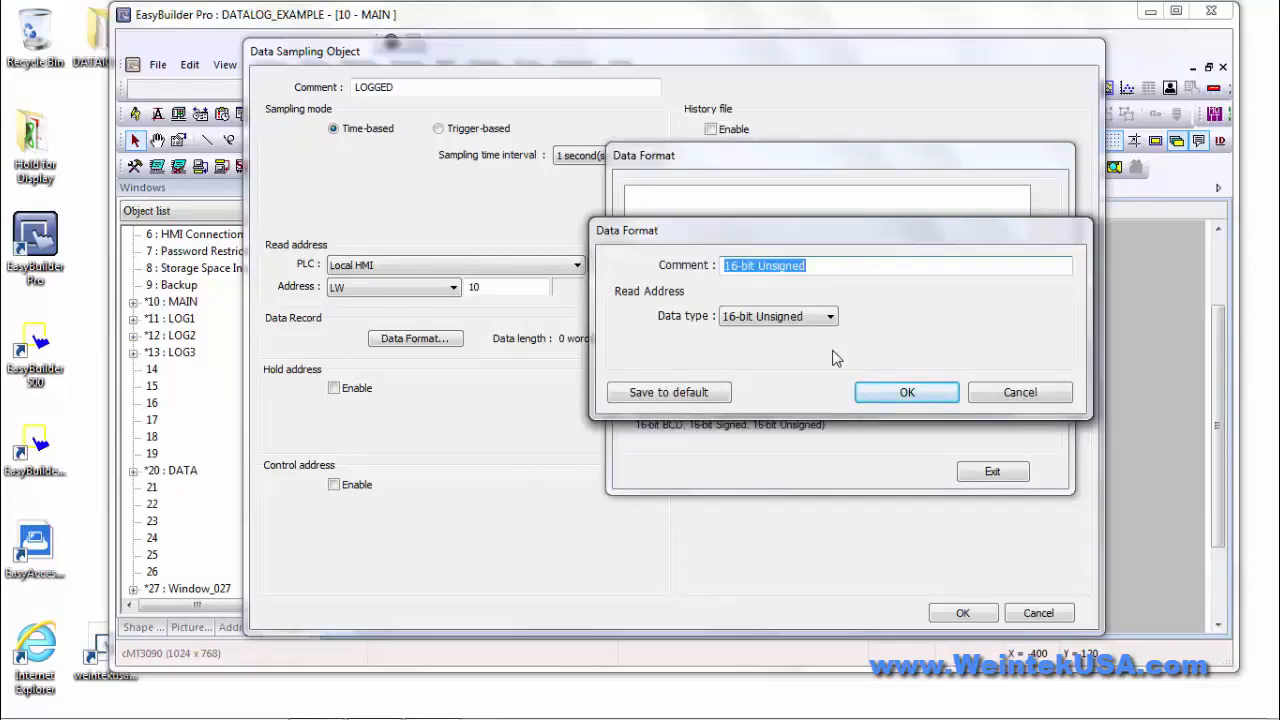
text(SALP)
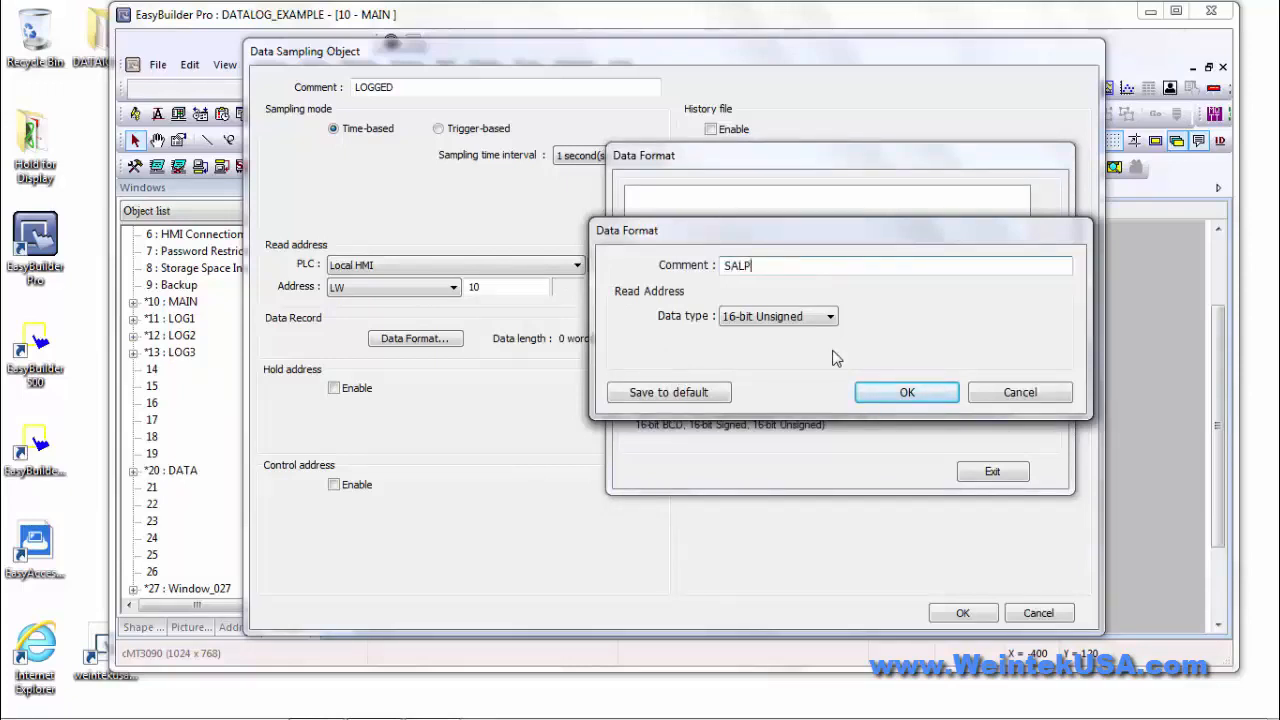
text(LE1)
click(686, 392)
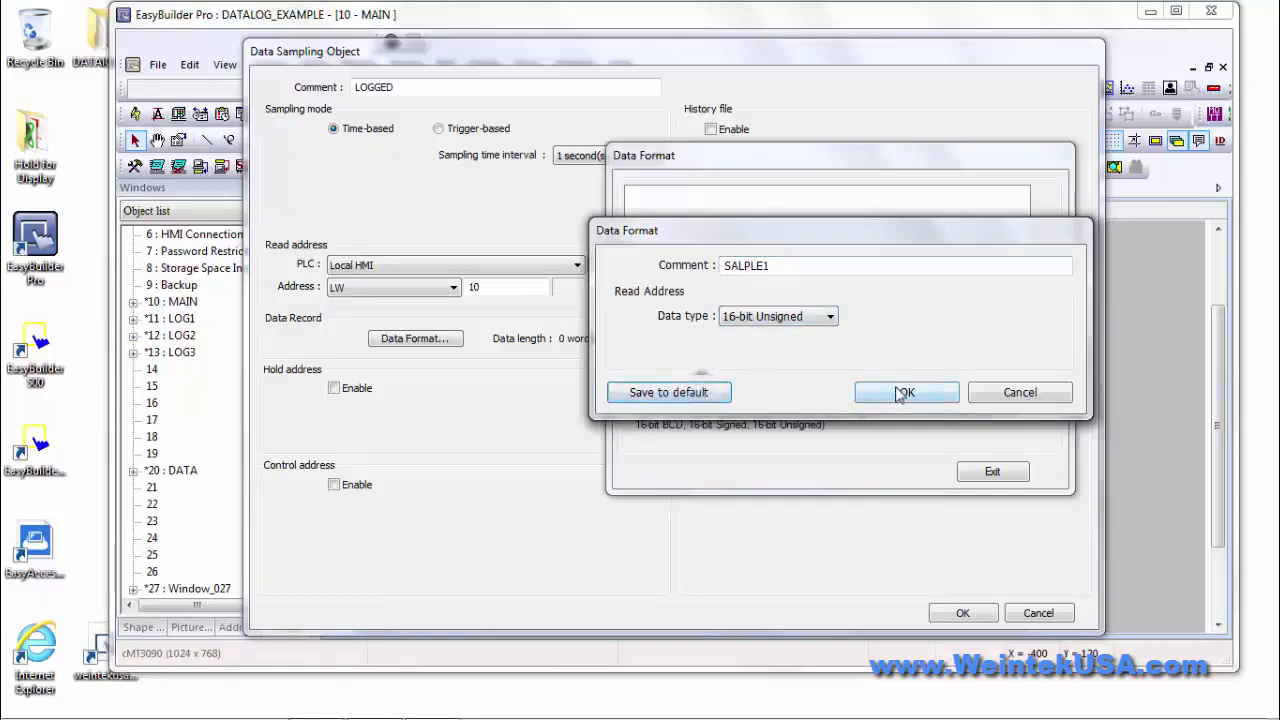
drag(768, 266, 634, 255)
key(ctrl+c)
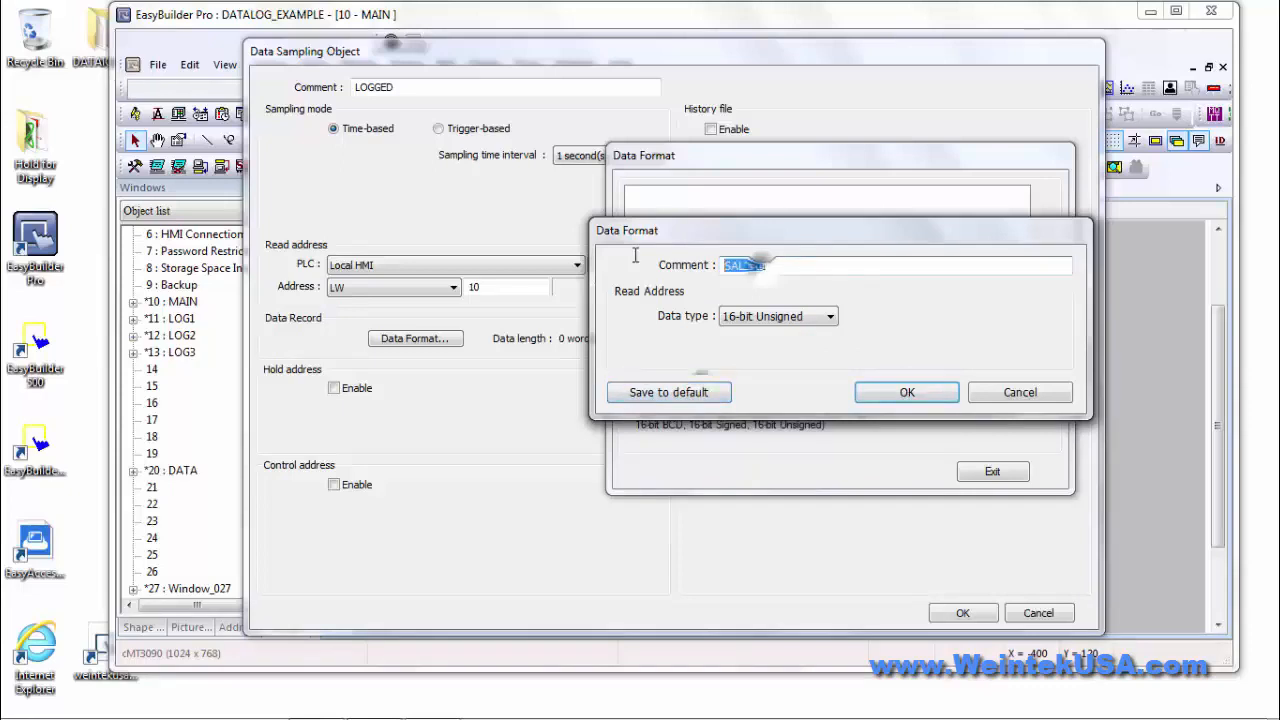
key(Return)
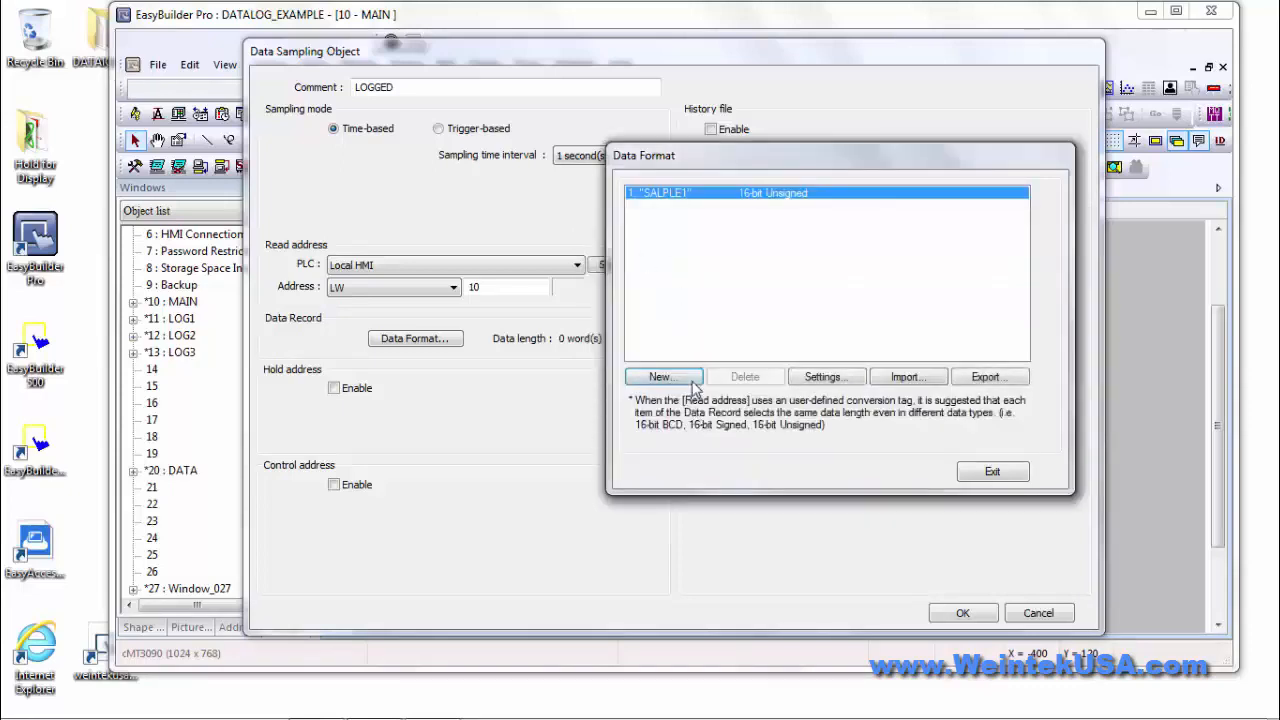
Add two more 16-bit Unsigned items, SALPLE2 and SALPLE3, to the data record format and close it.
click(690, 380)
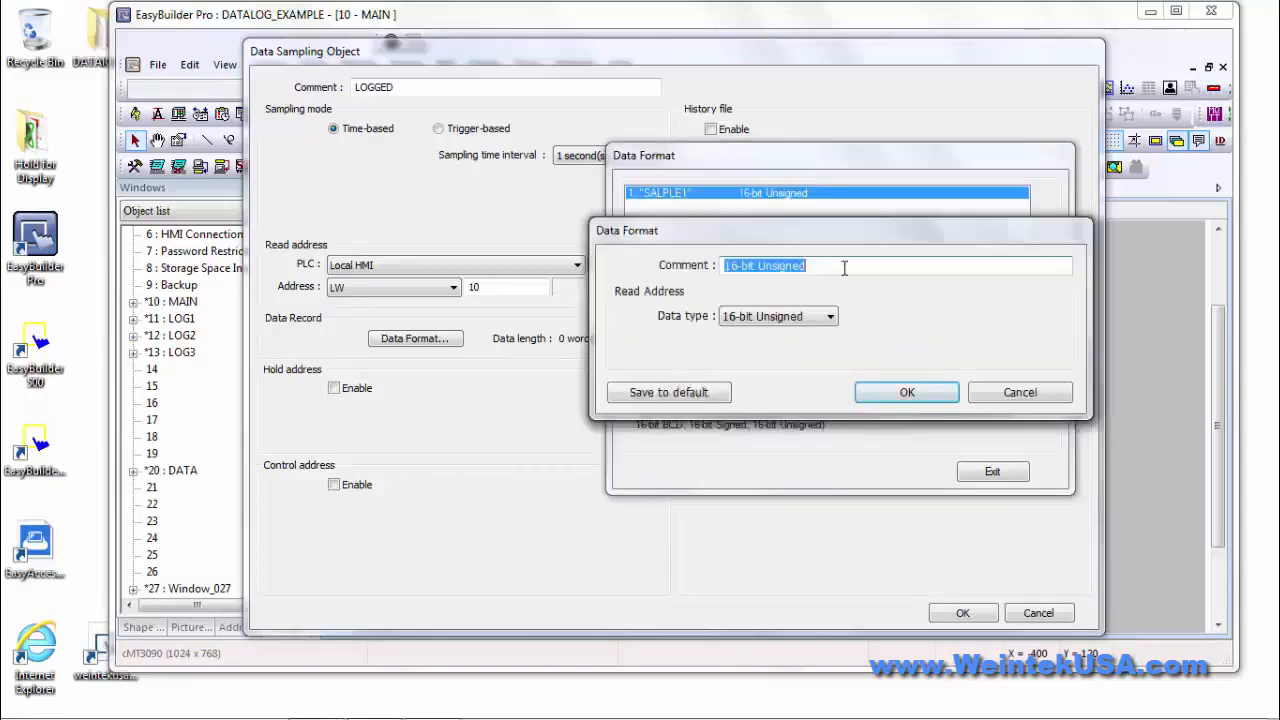
text(SALPLE2)
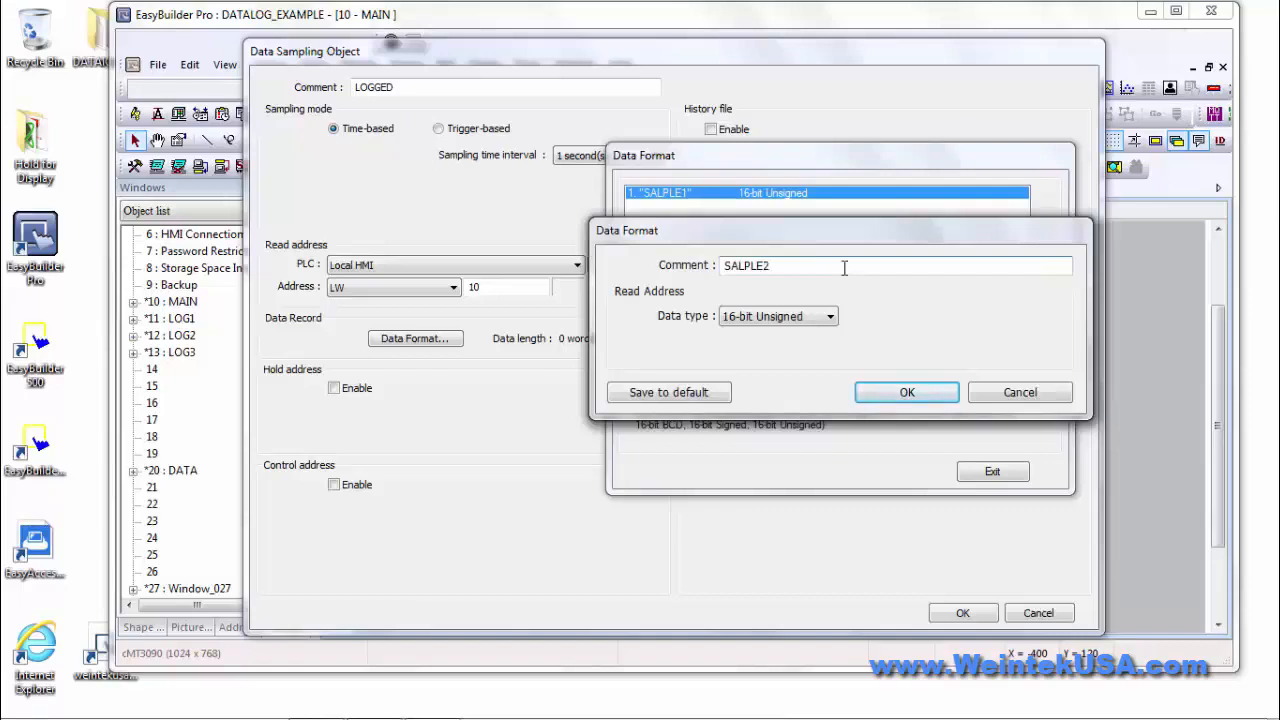
click(900, 392)
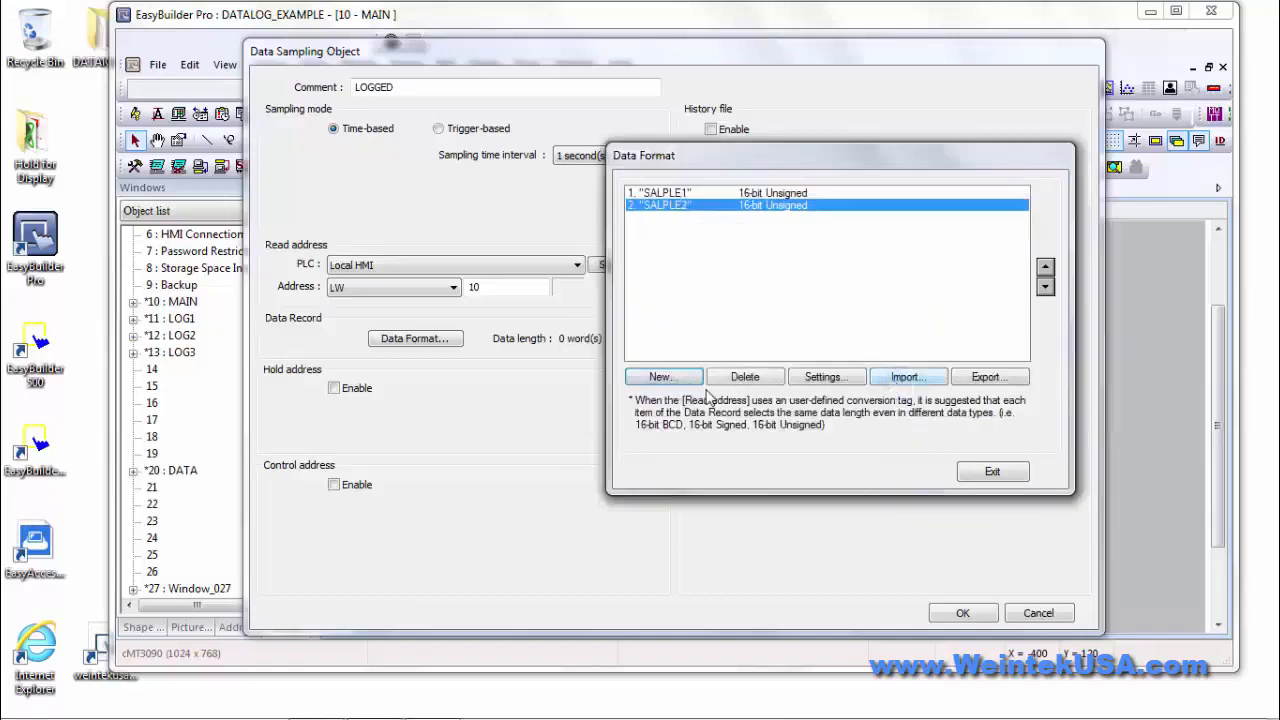
click(664, 377)
key(ctrl+v)
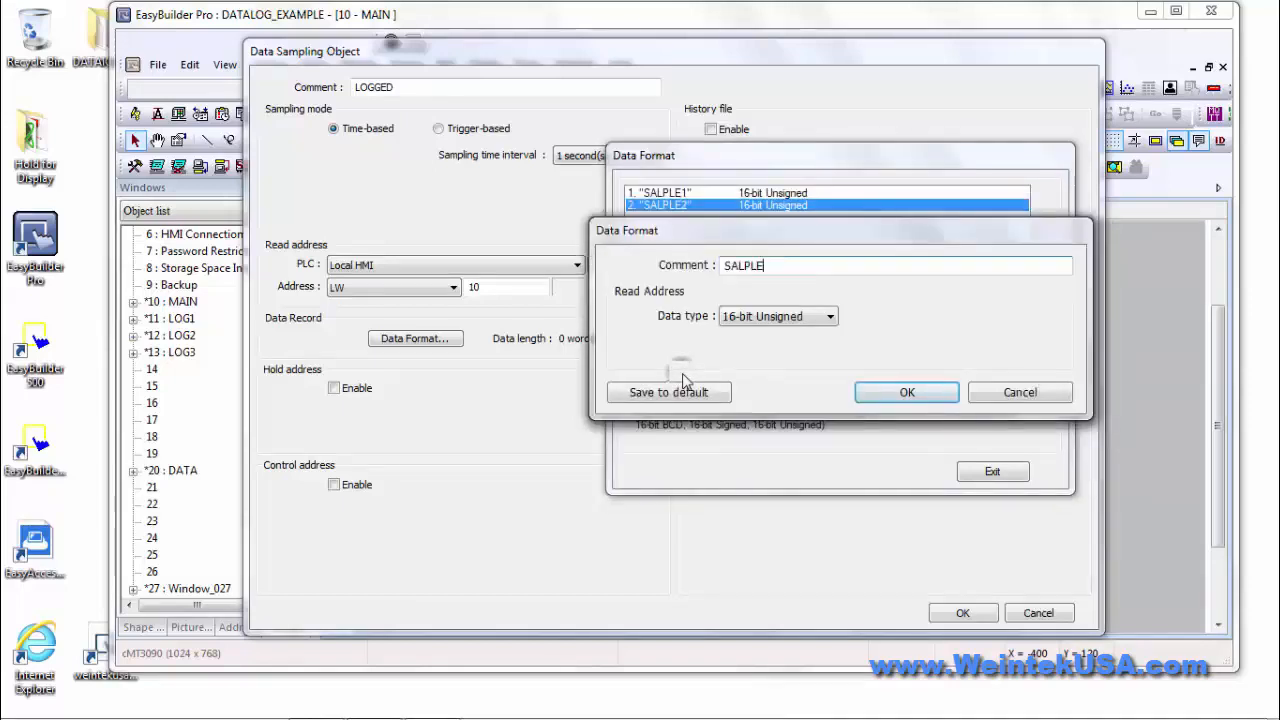
text(3)
click(888, 396)
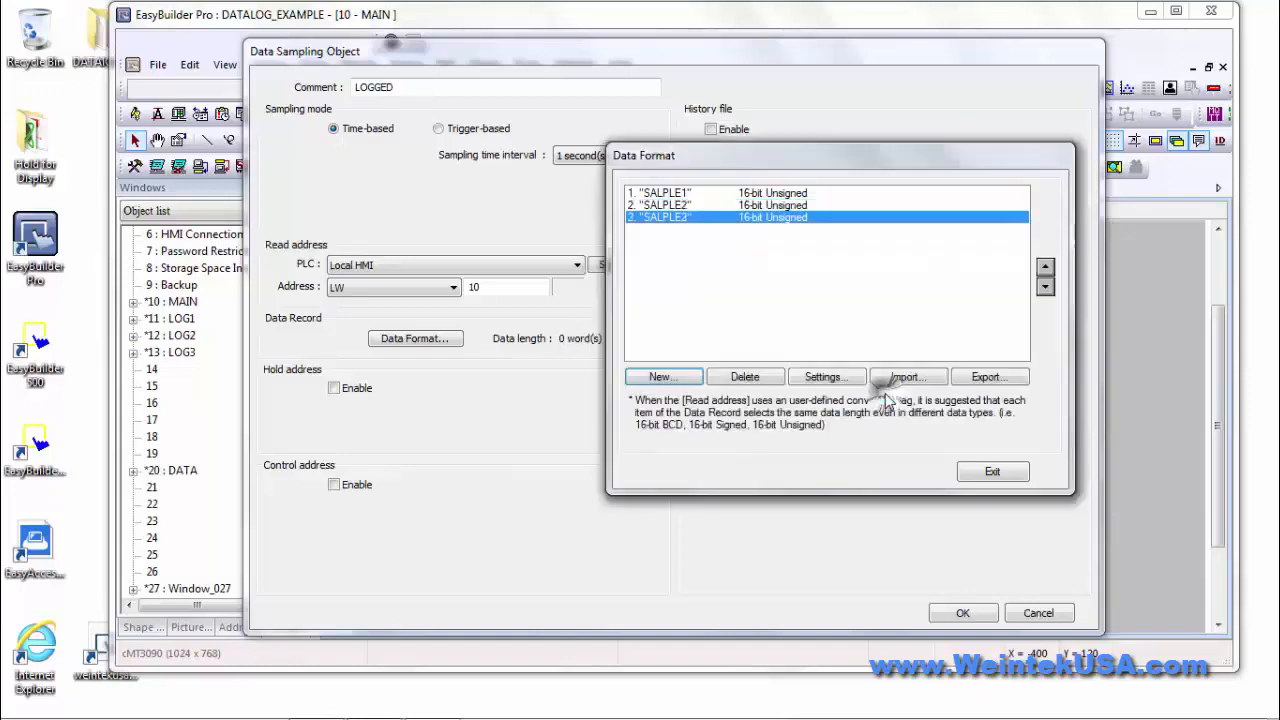
click(651, 193)
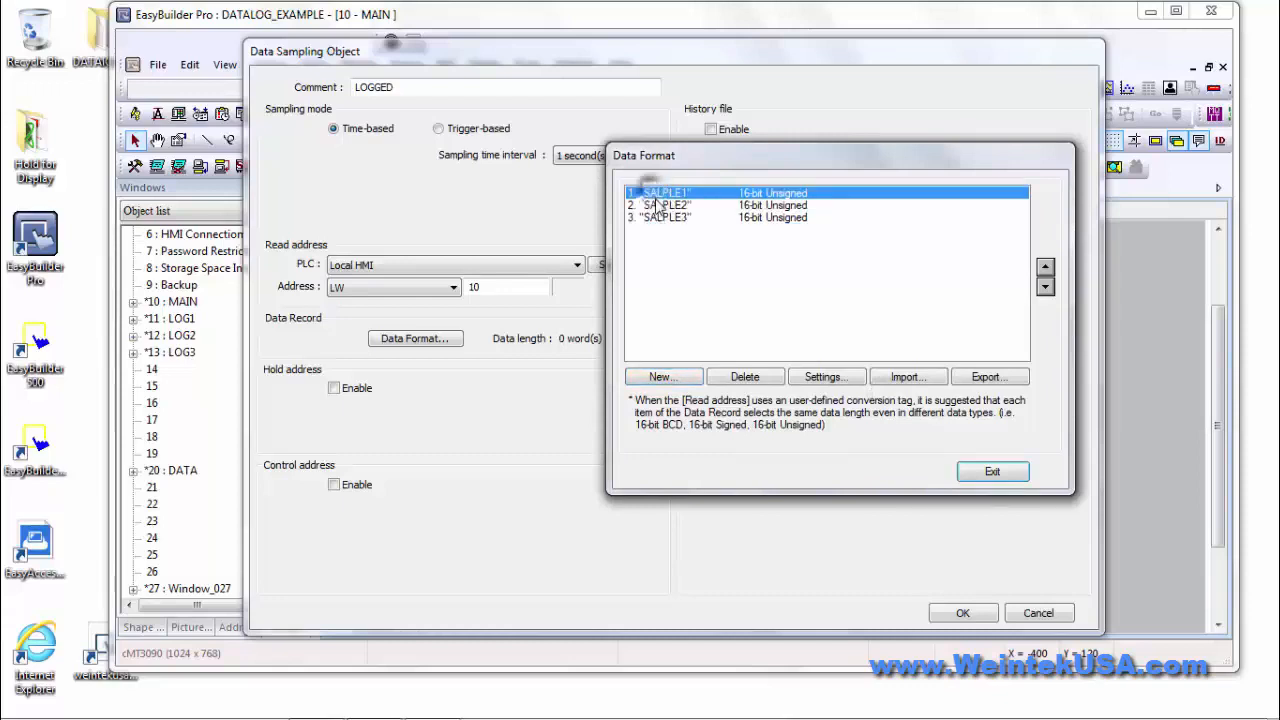
click(660, 205)
click(663, 219)
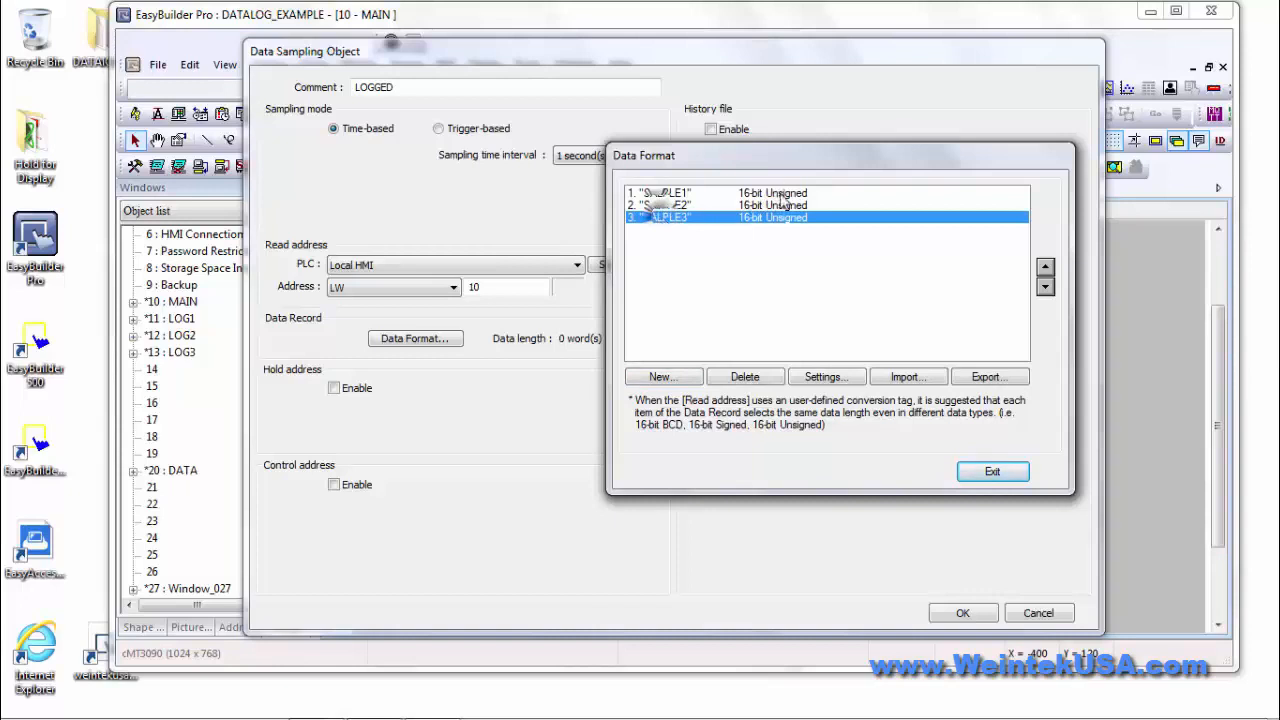
click(1000, 476)
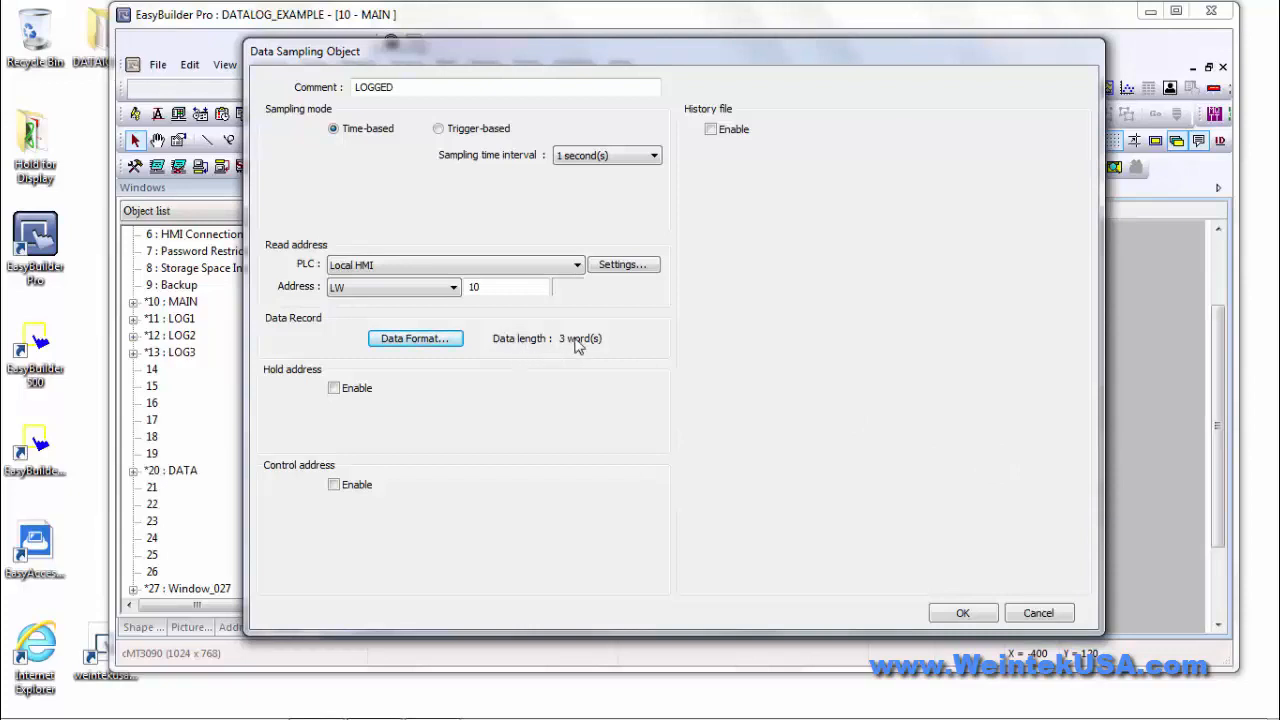
Enable the hold address and the control address for the sampling object.
click(334, 388)
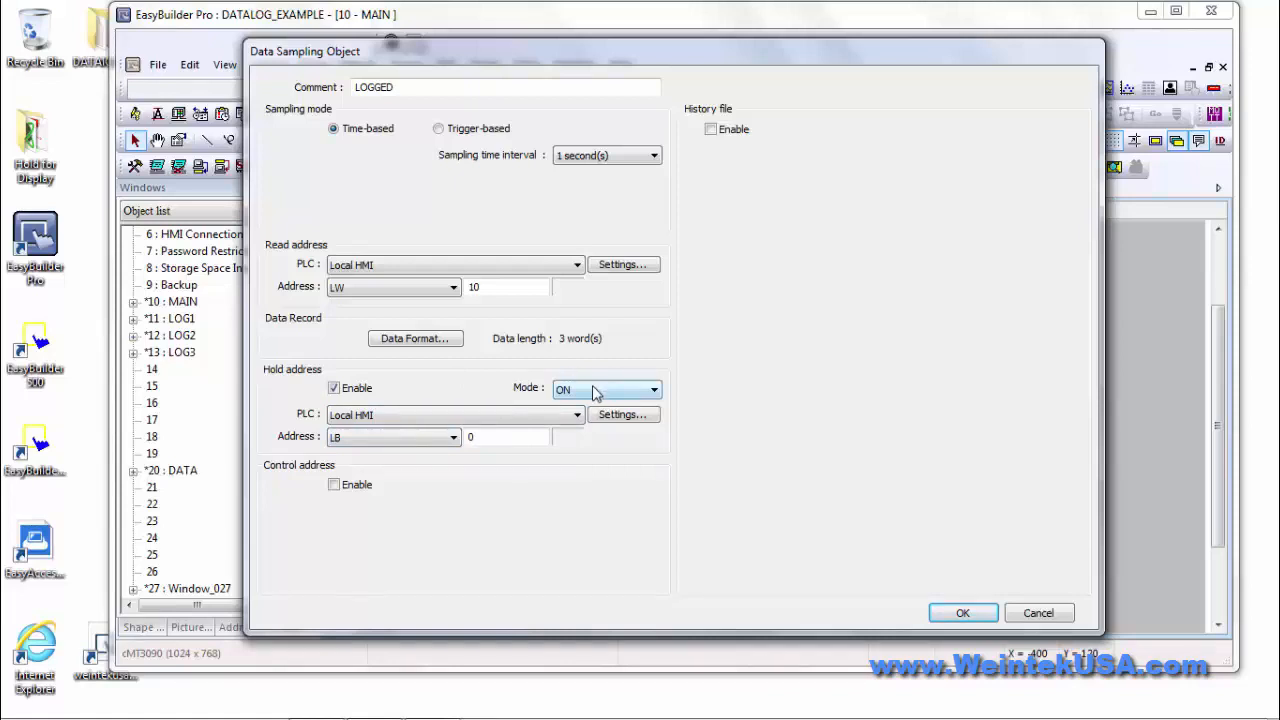
click(335, 485)
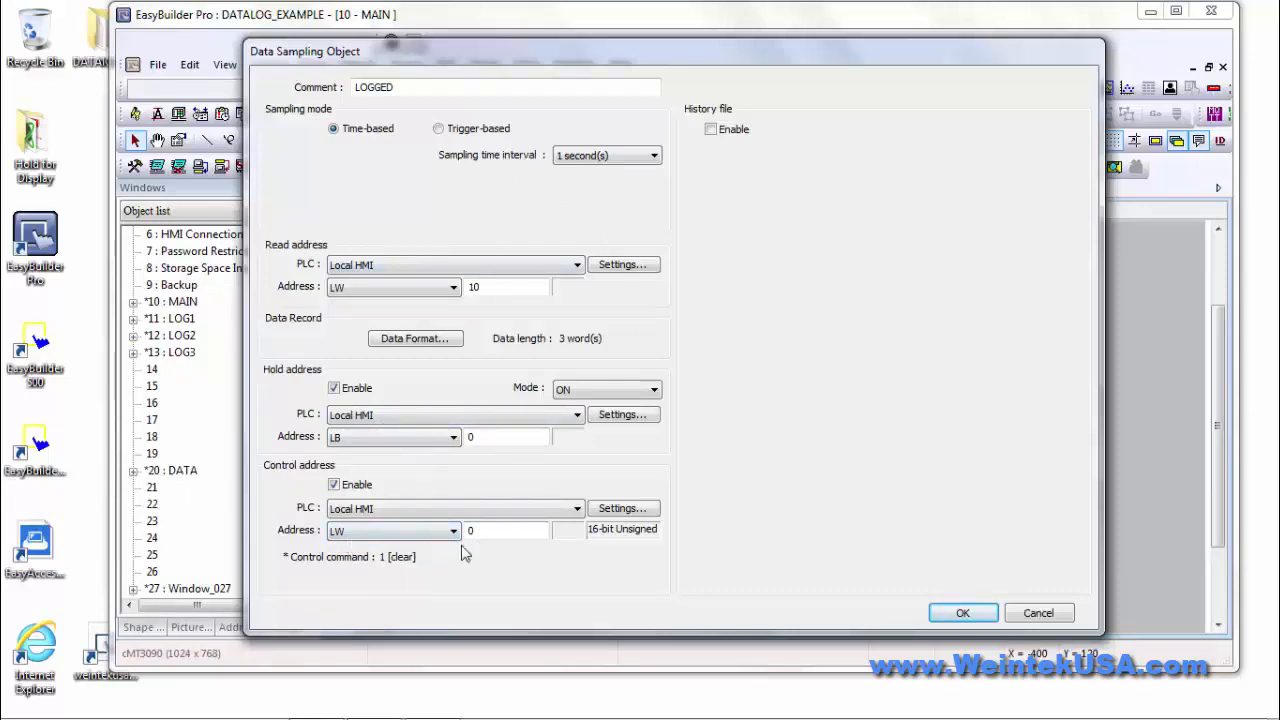
Enable the history file with SD card as the sync destination and turn on its status address.
click(710, 130)
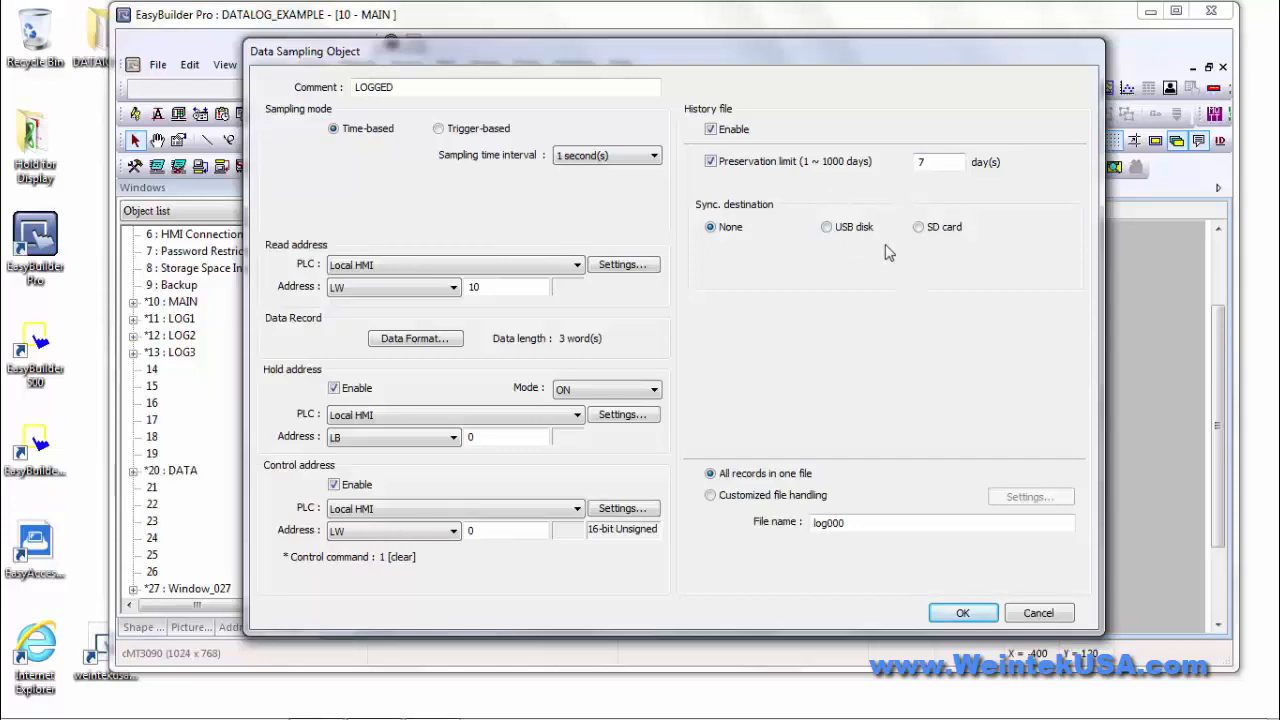
click(918, 228)
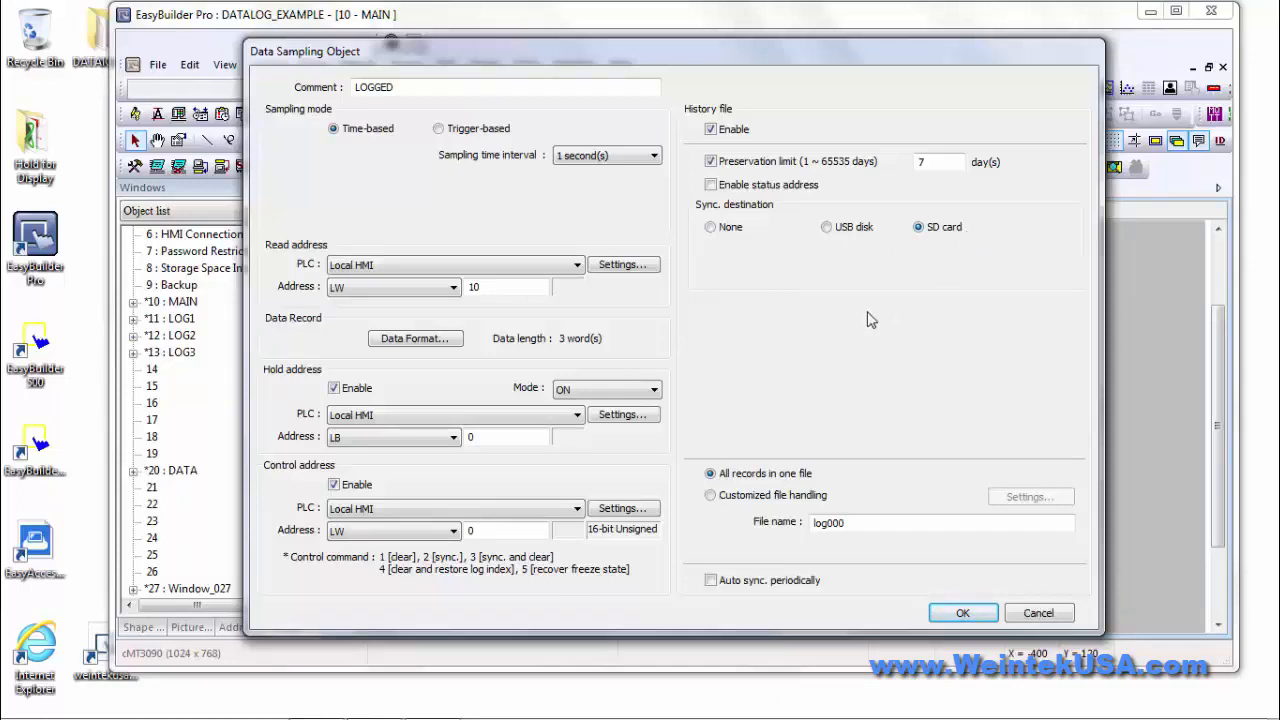
click(709, 186)
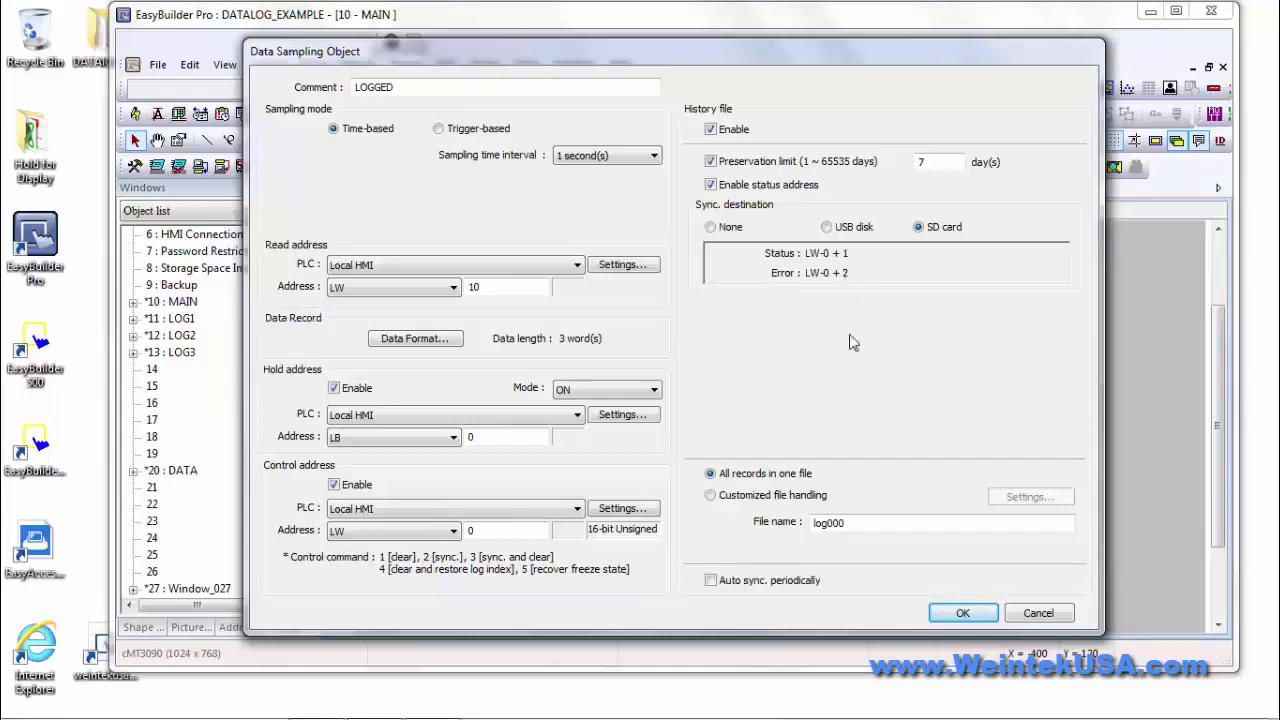
Name the history file SAMPLE_LOG and switch it to customized file handling.
double_click(851, 522)
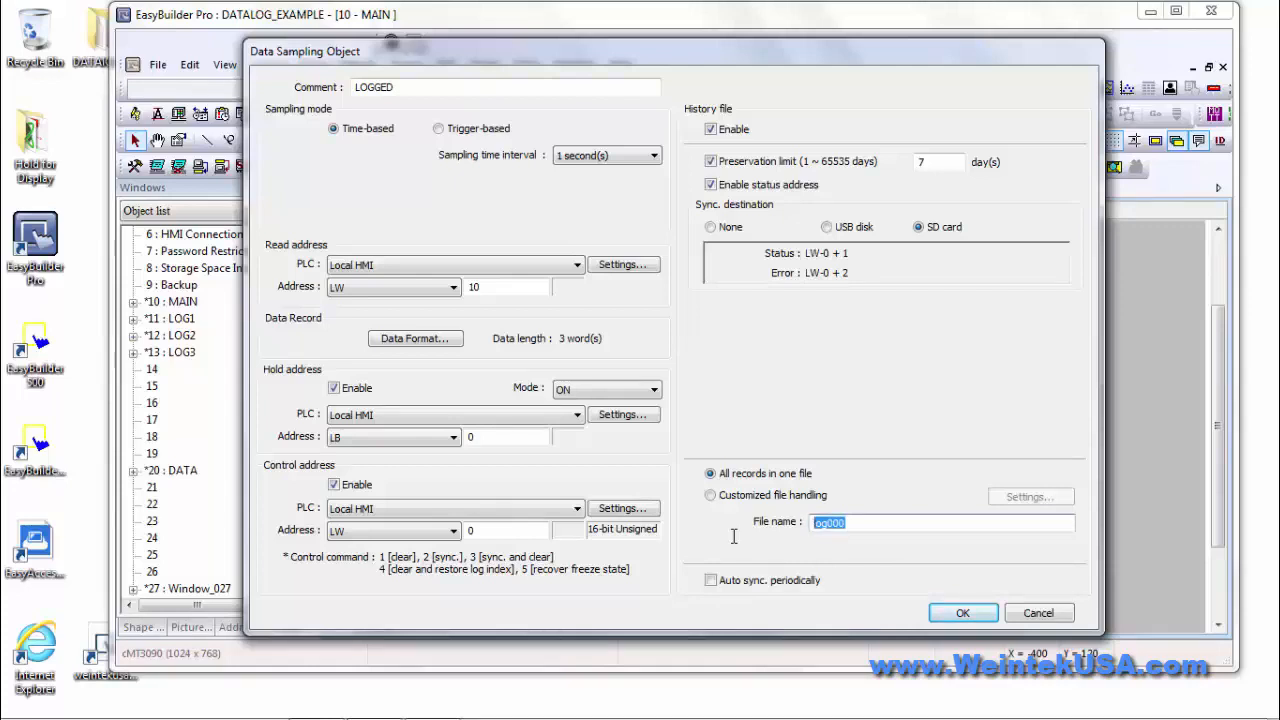
text(SAM)
text(PLE_LOG)
click(710, 495)
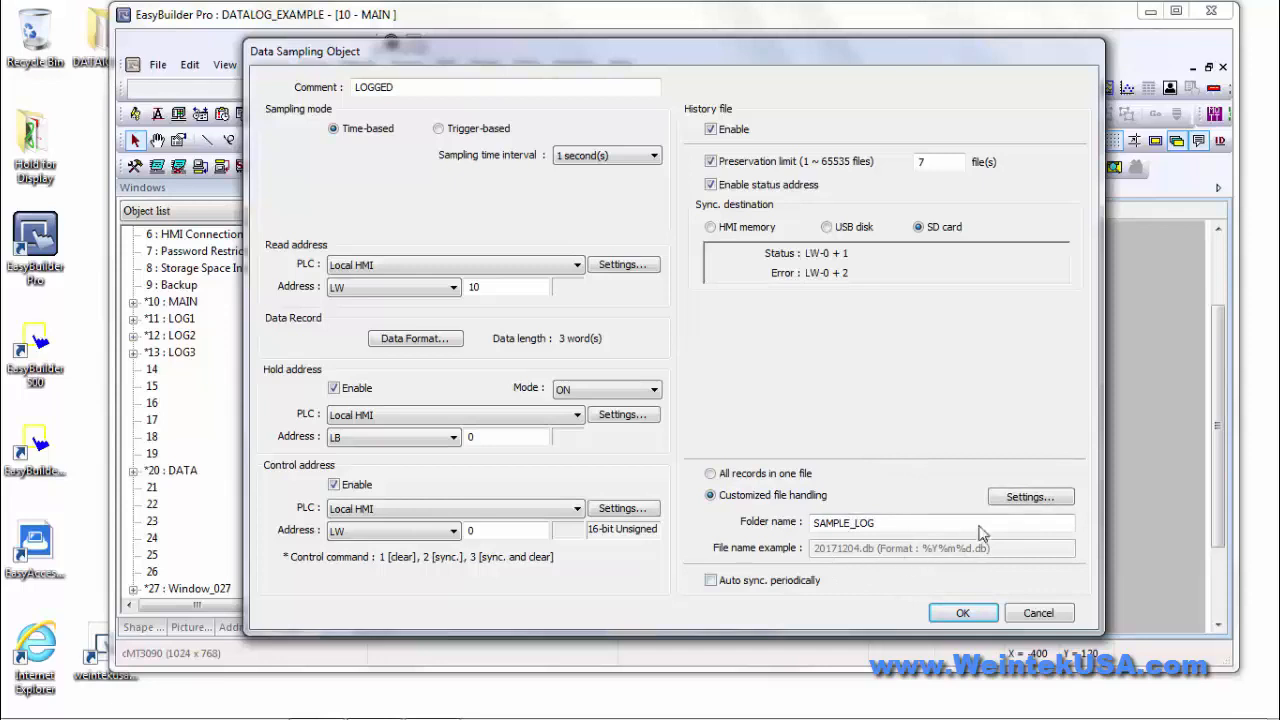
Add the hour to the customized history file name so its format is %Y%m%d%H, and accept the file name settings.
click(1022, 497)
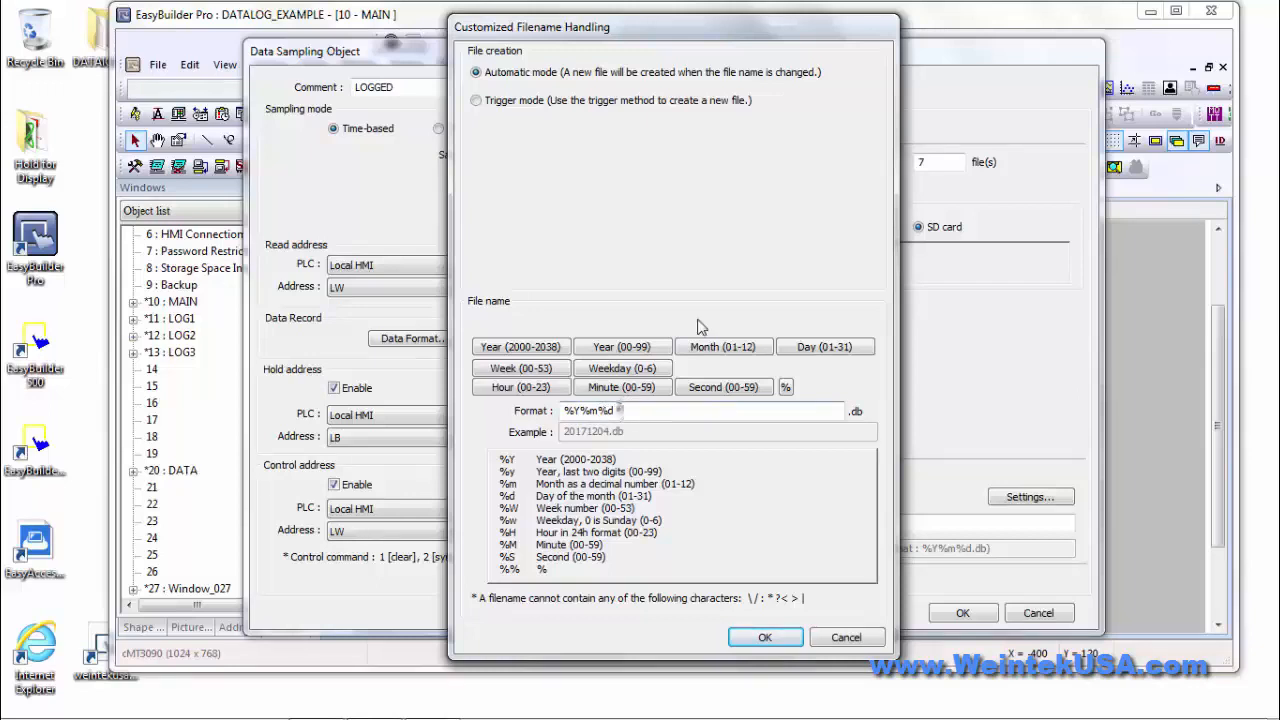
click(521, 389)
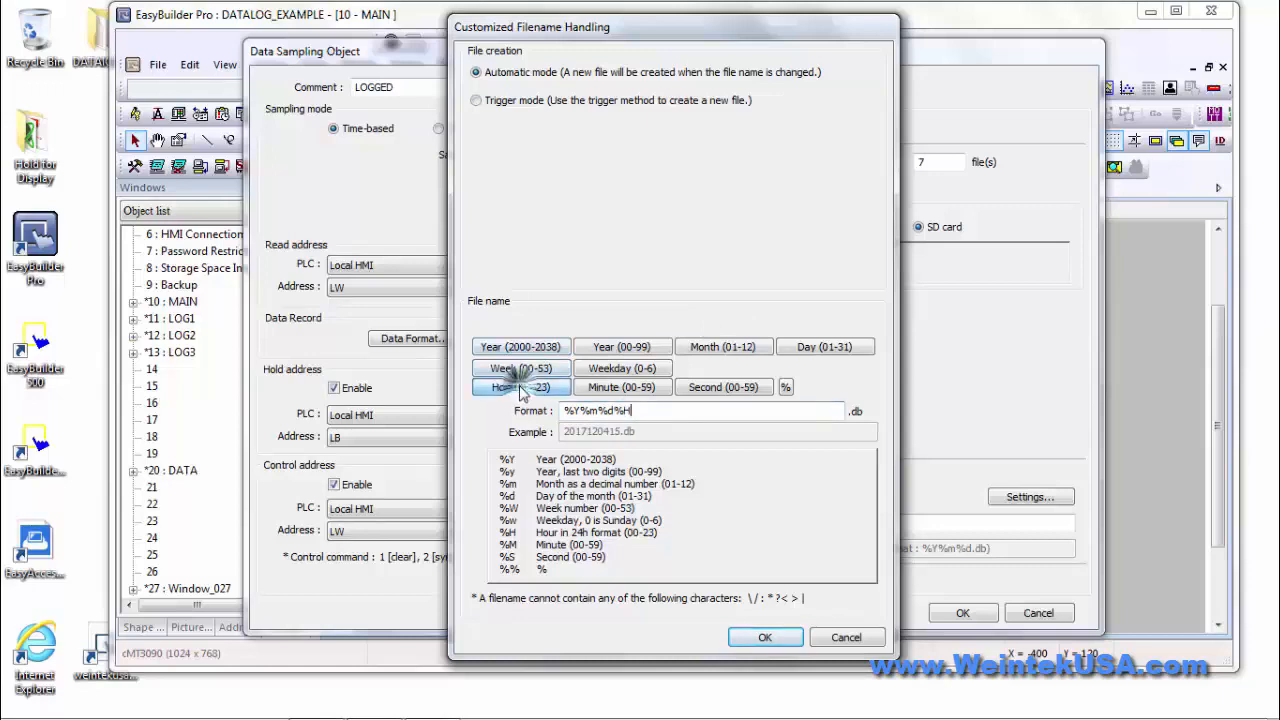
click(643, 413)
drag(643, 413, 540, 428)
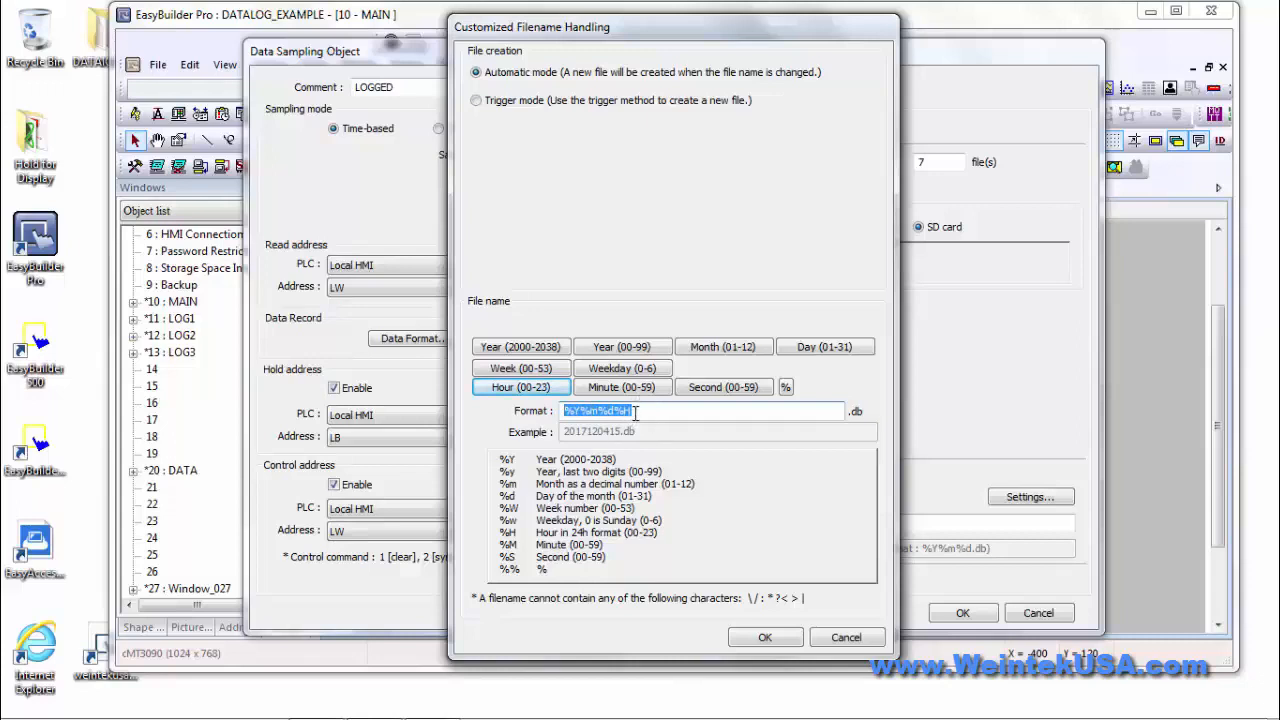
click(765, 638)
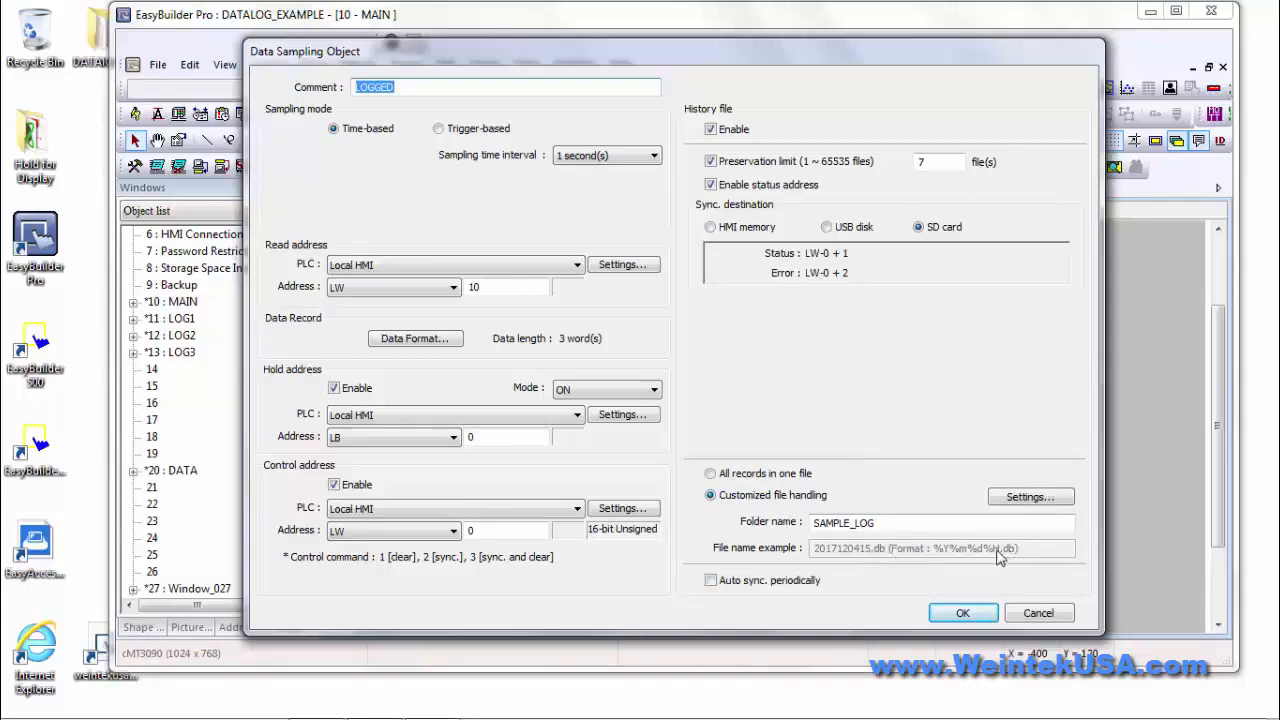
Set the history file's preservation limit to 200 files, then save the sampling object and close the object list.
double_click(927, 162)
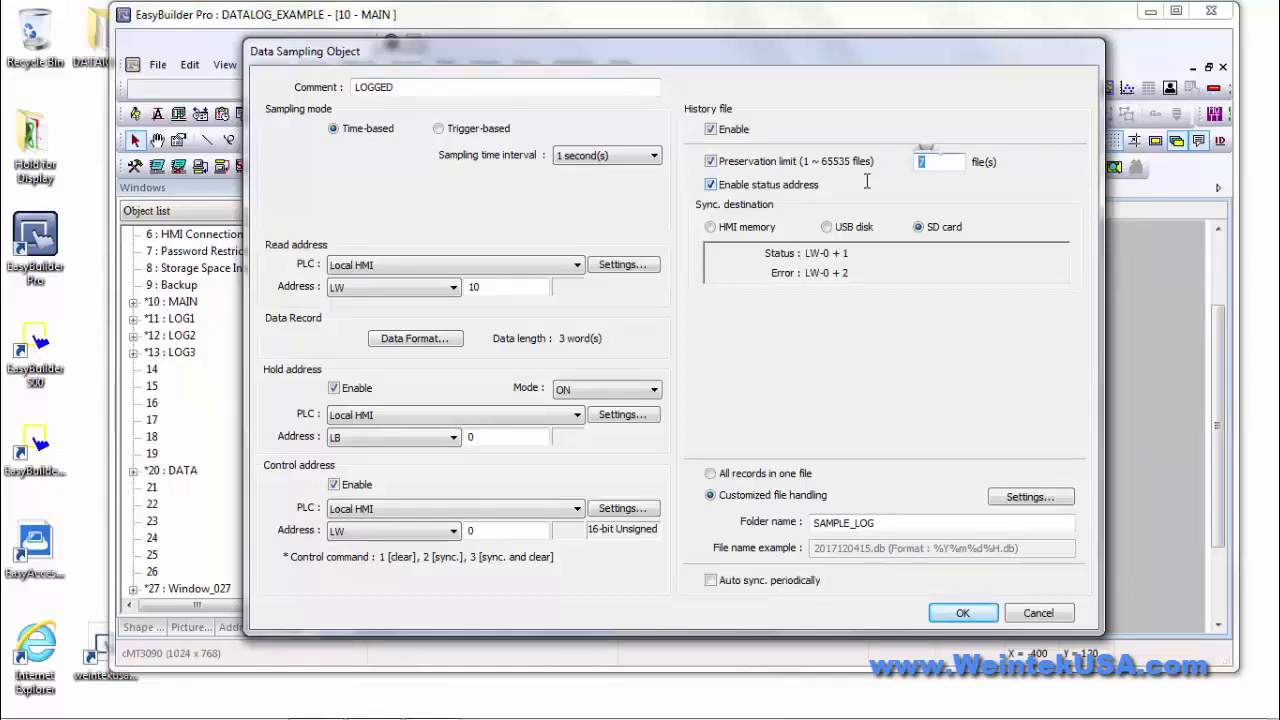
text(200)
click(966, 612)
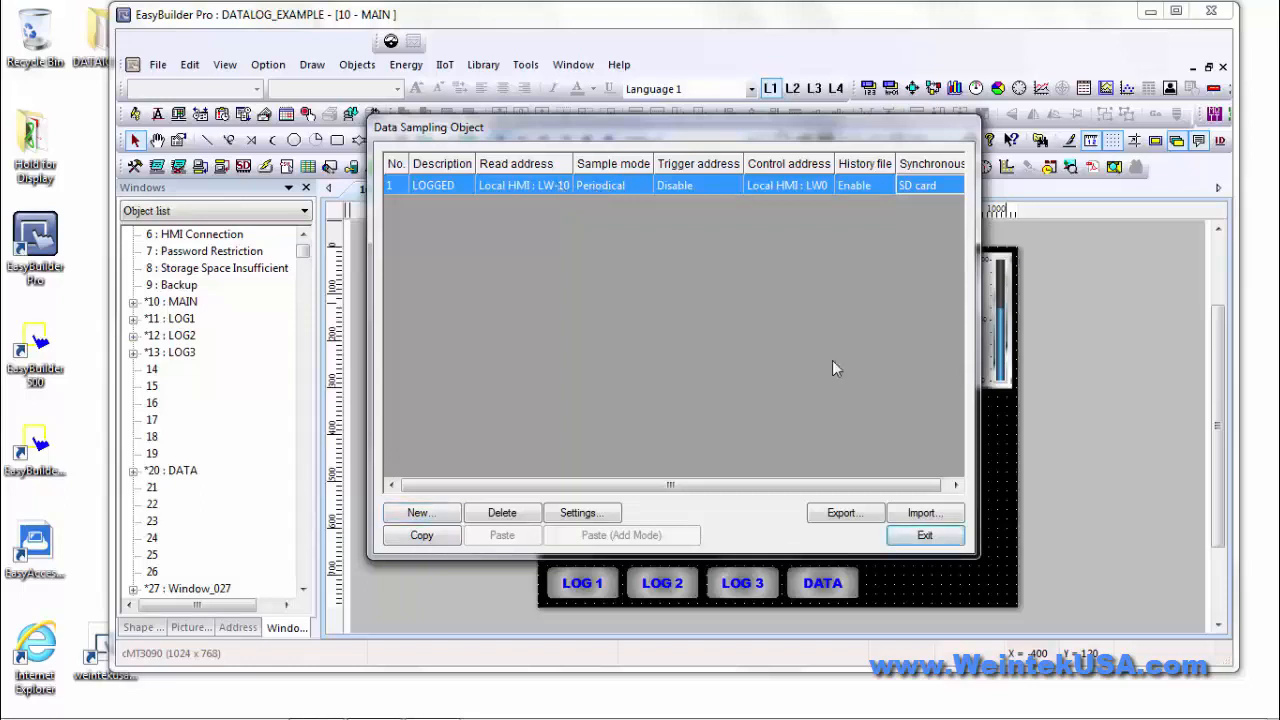
click(922, 534)
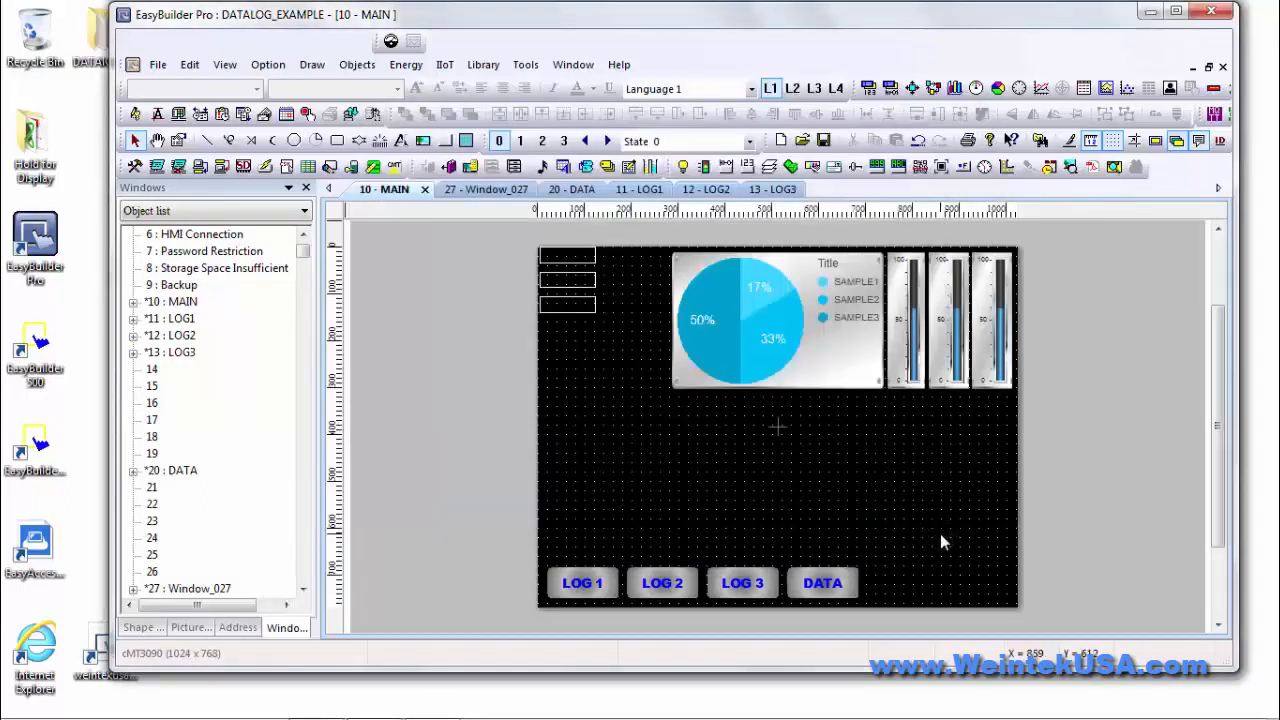
Open window 11 LOG1 and start a new trend display object linked to the LOGGED data sampling object.
double_click(175, 318)
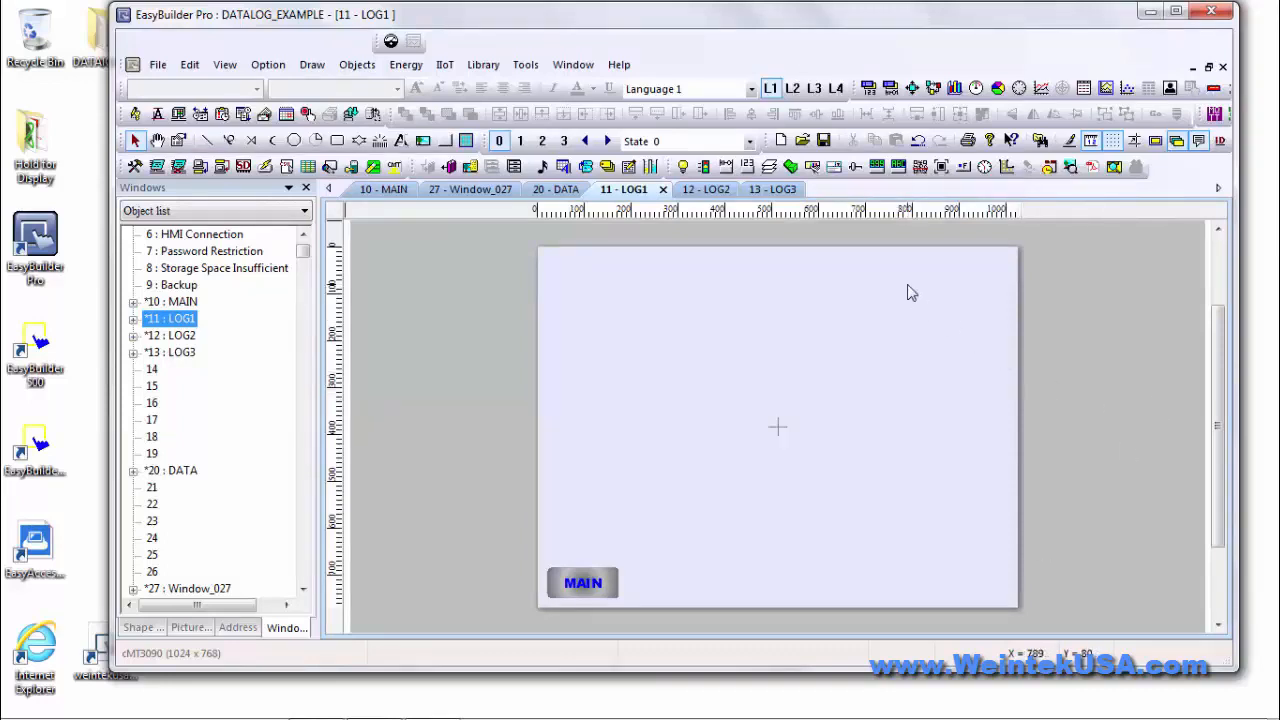
click(1041, 89)
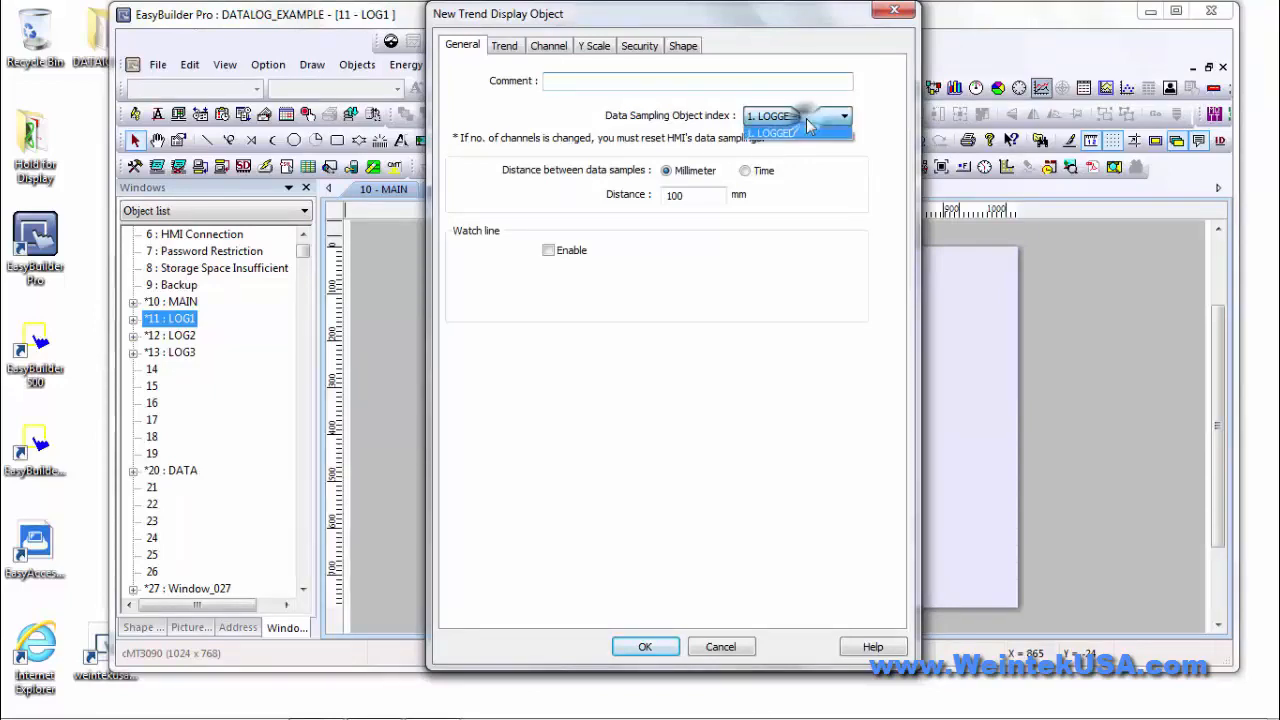
click(810, 125)
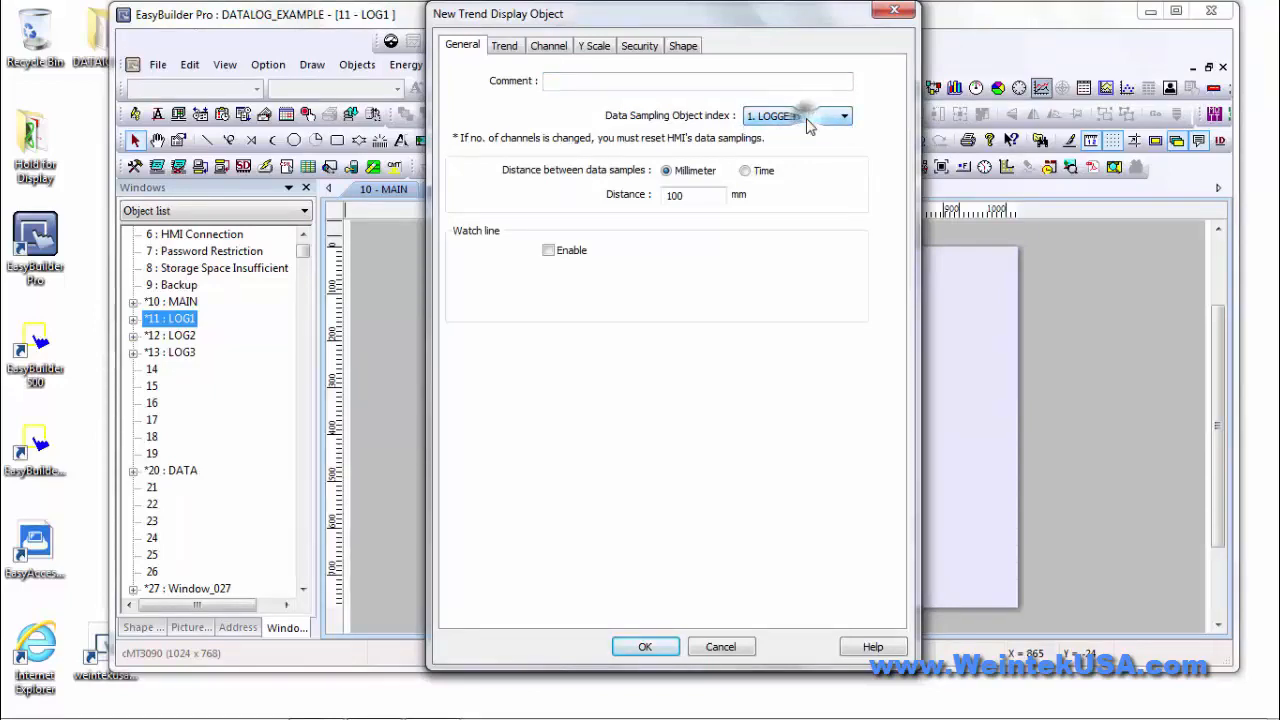
Enable the trend display's watch line at Local HMI address LW 200 and base the X axis range on time.
click(549, 252)
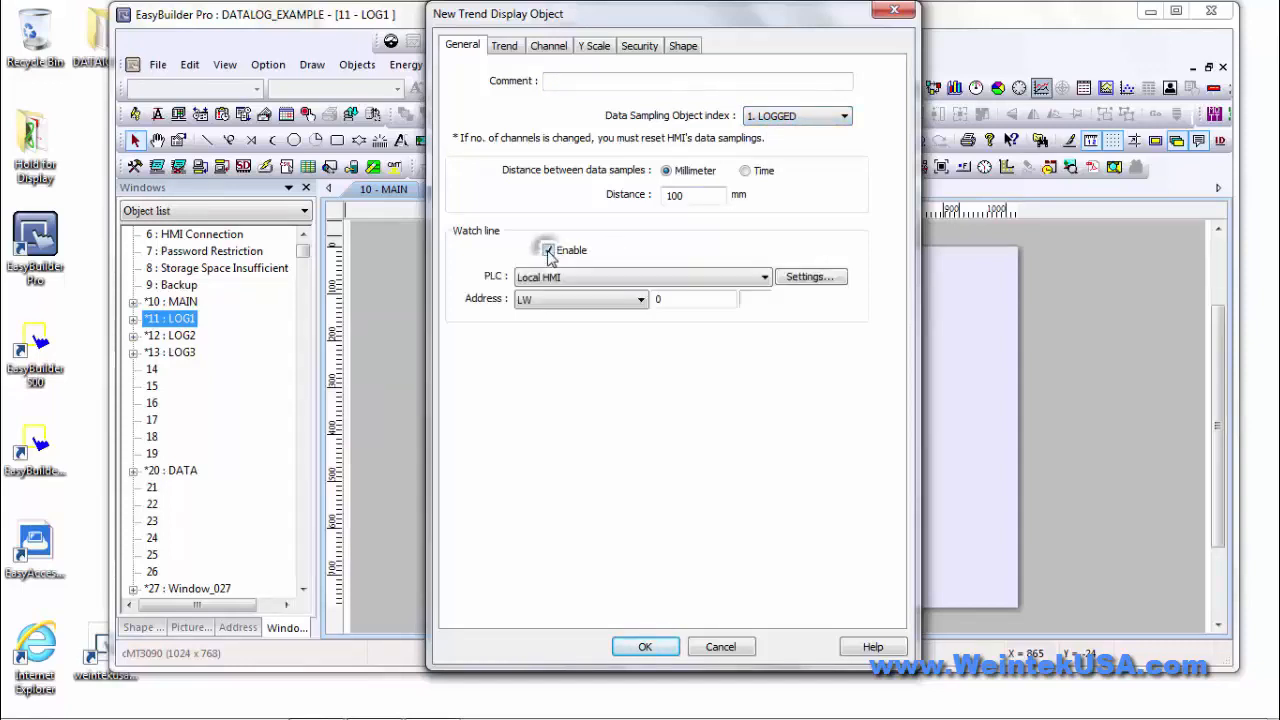
click(656, 300)
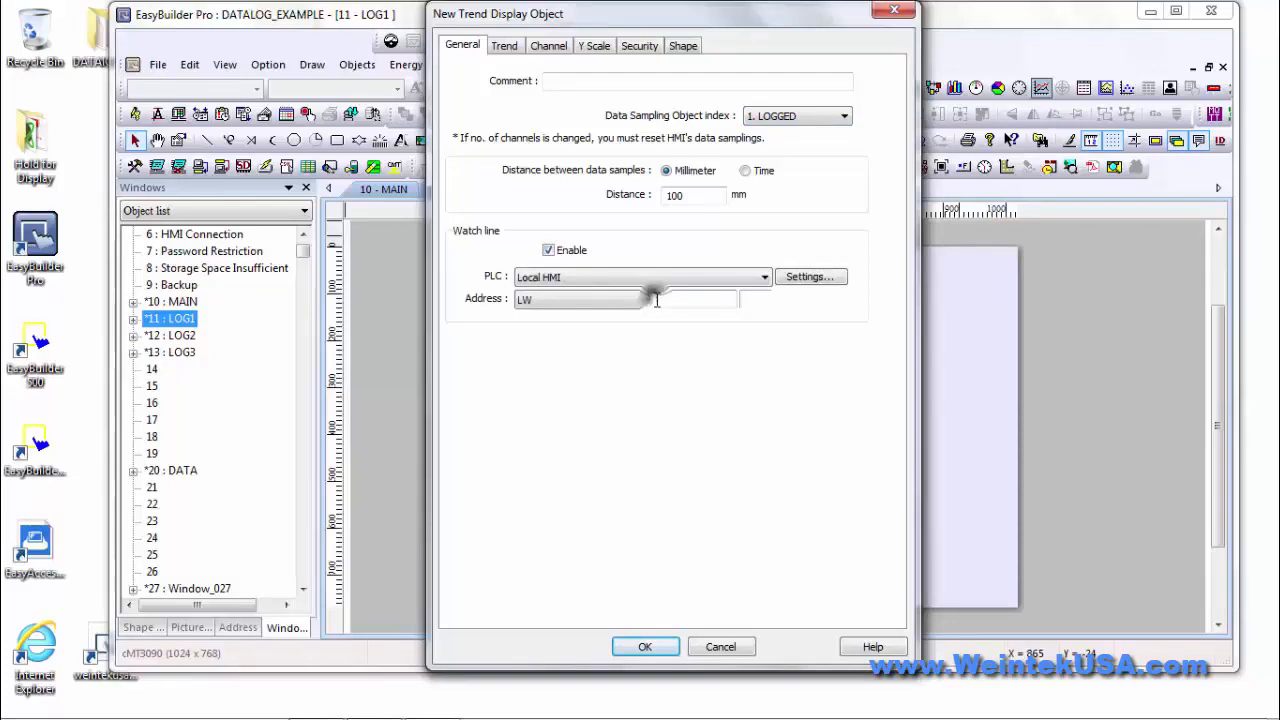
text(200)
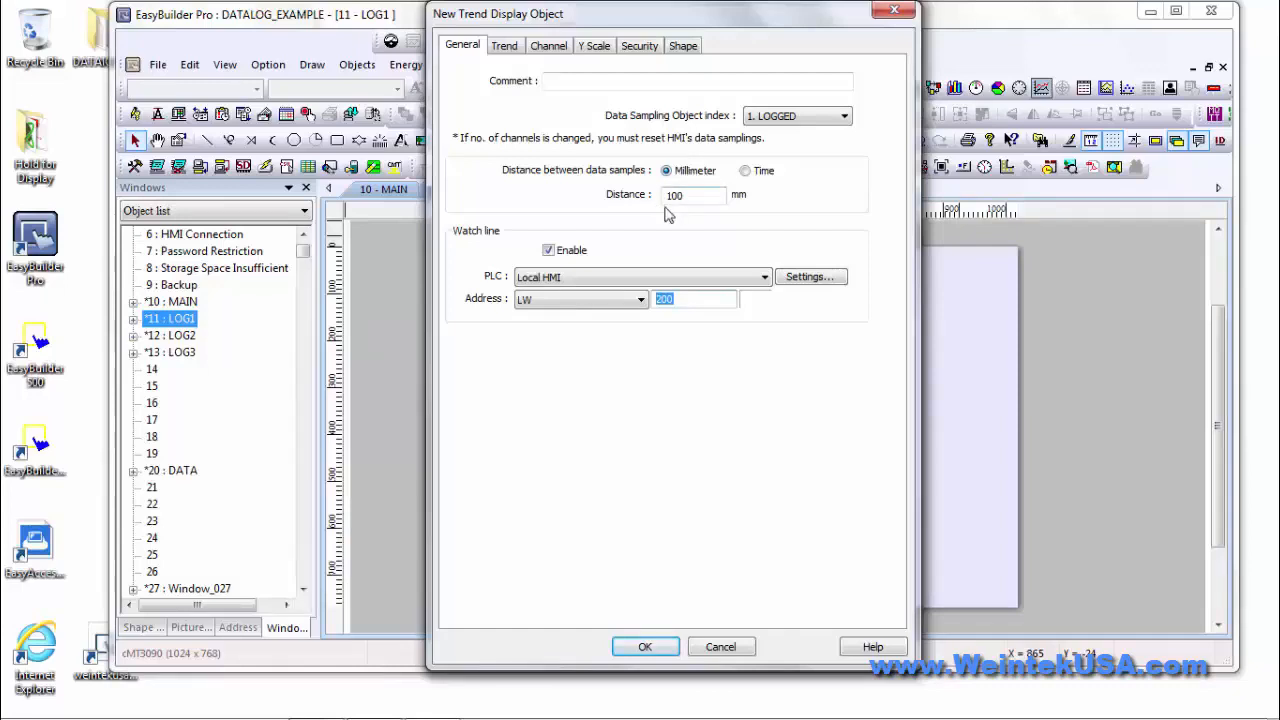
click(746, 171)
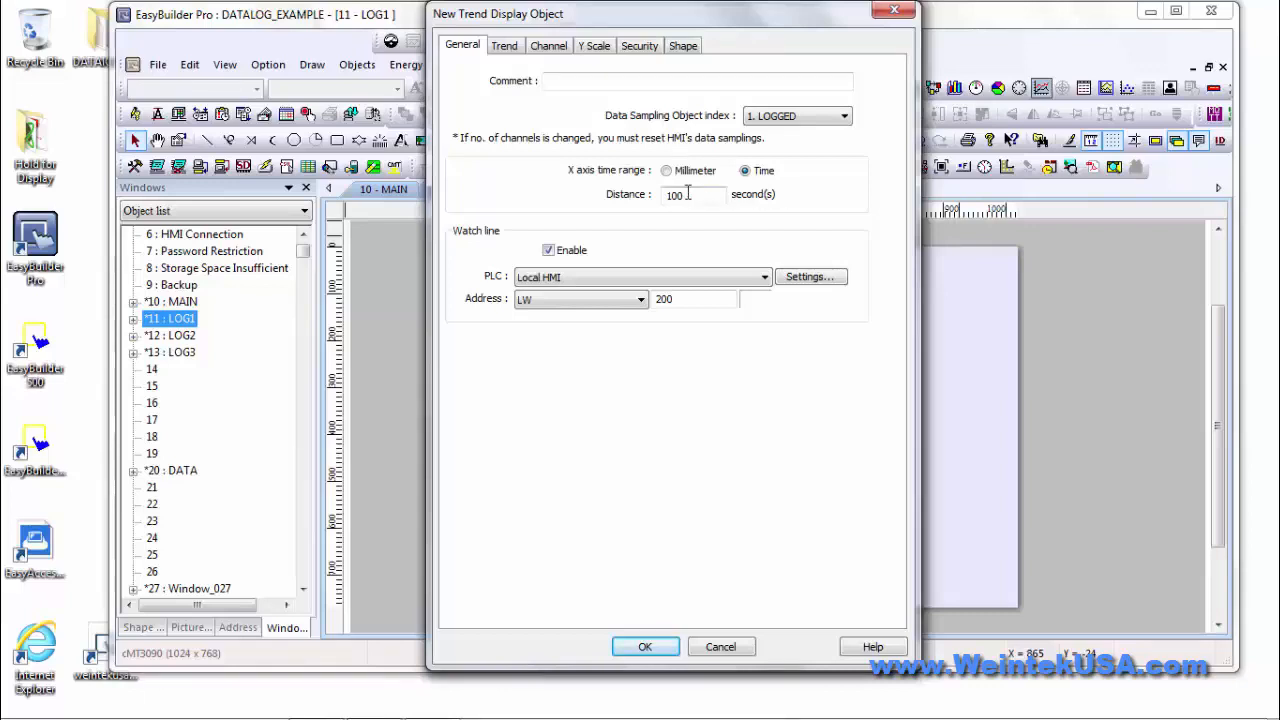
click(505, 46)
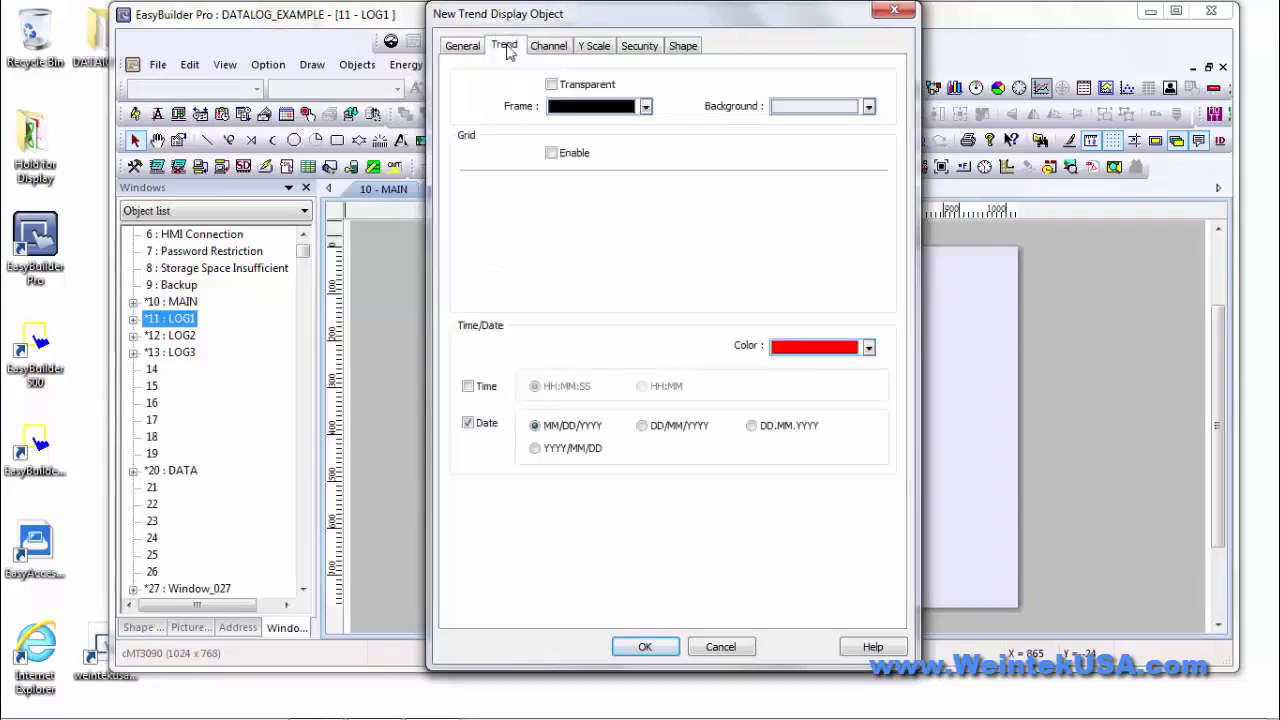
click(551, 85)
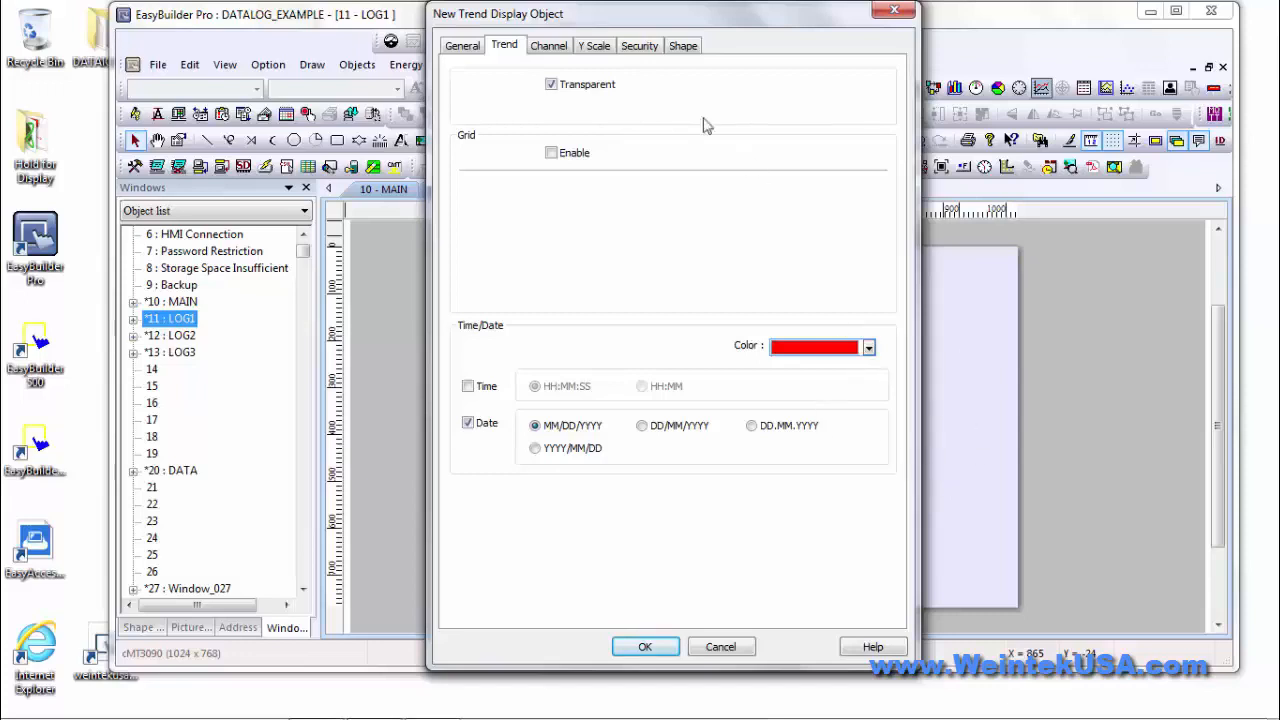
click(551, 84)
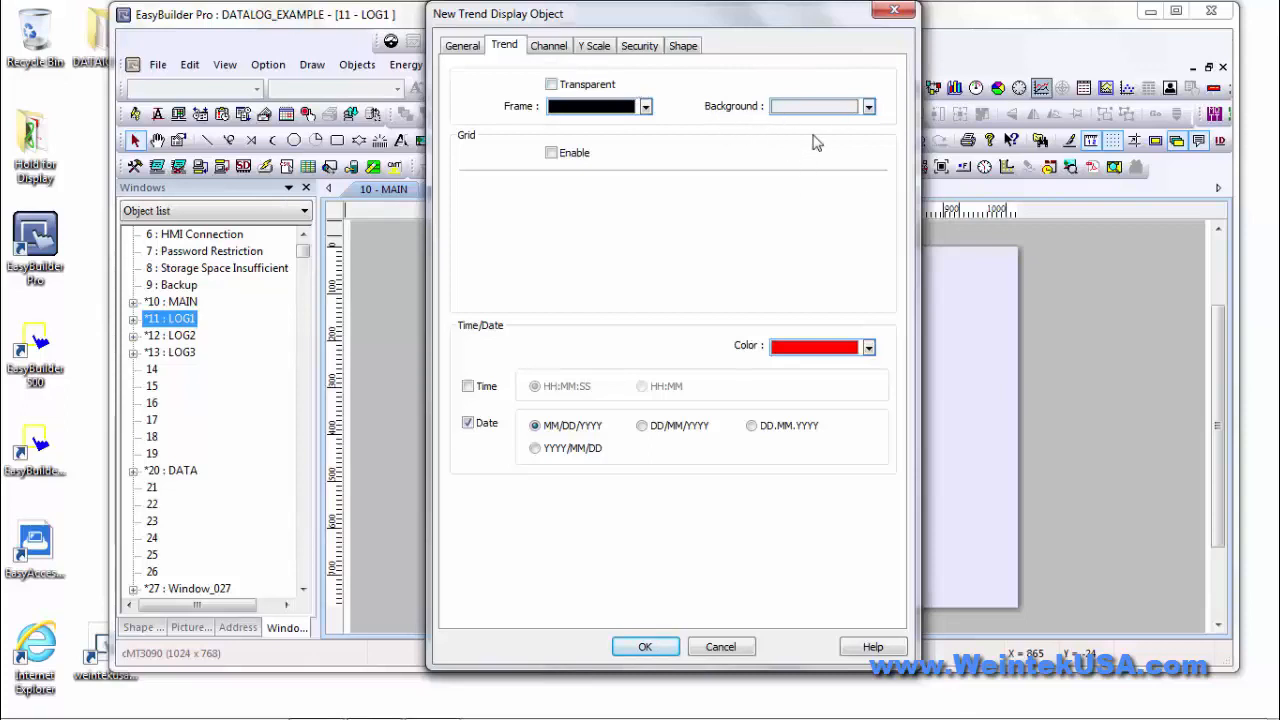
click(646, 106)
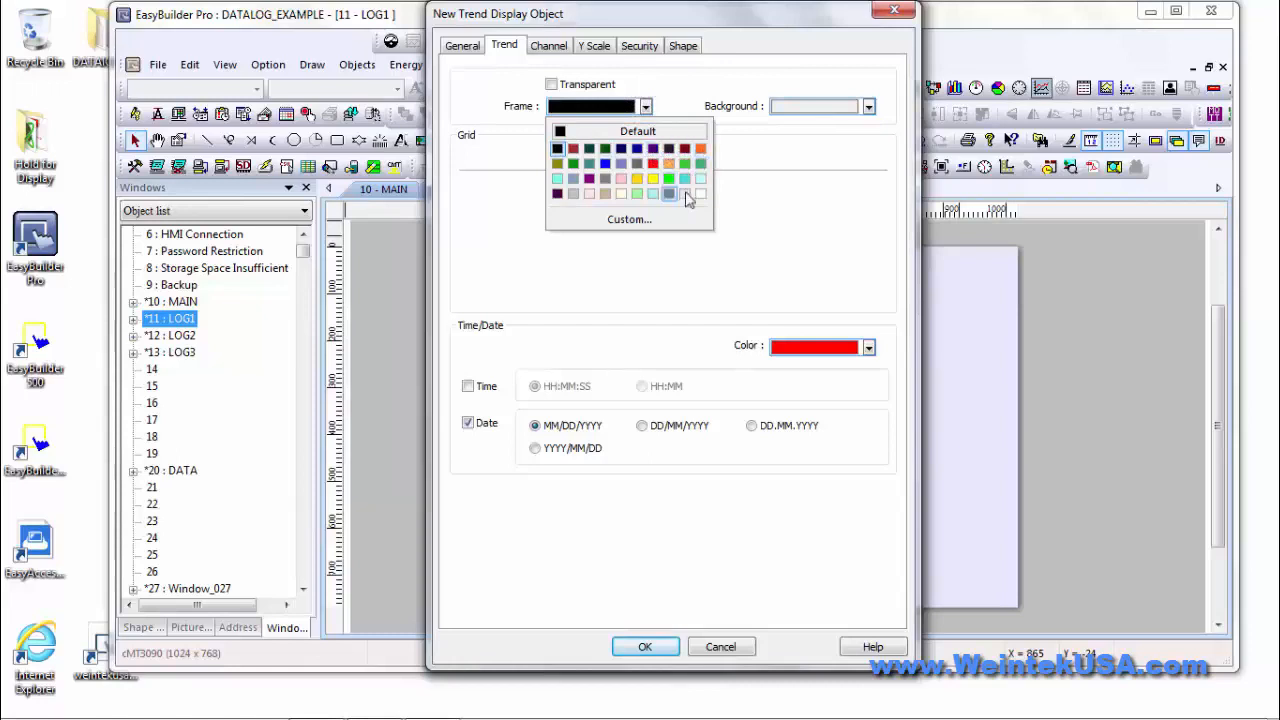
click(647, 108)
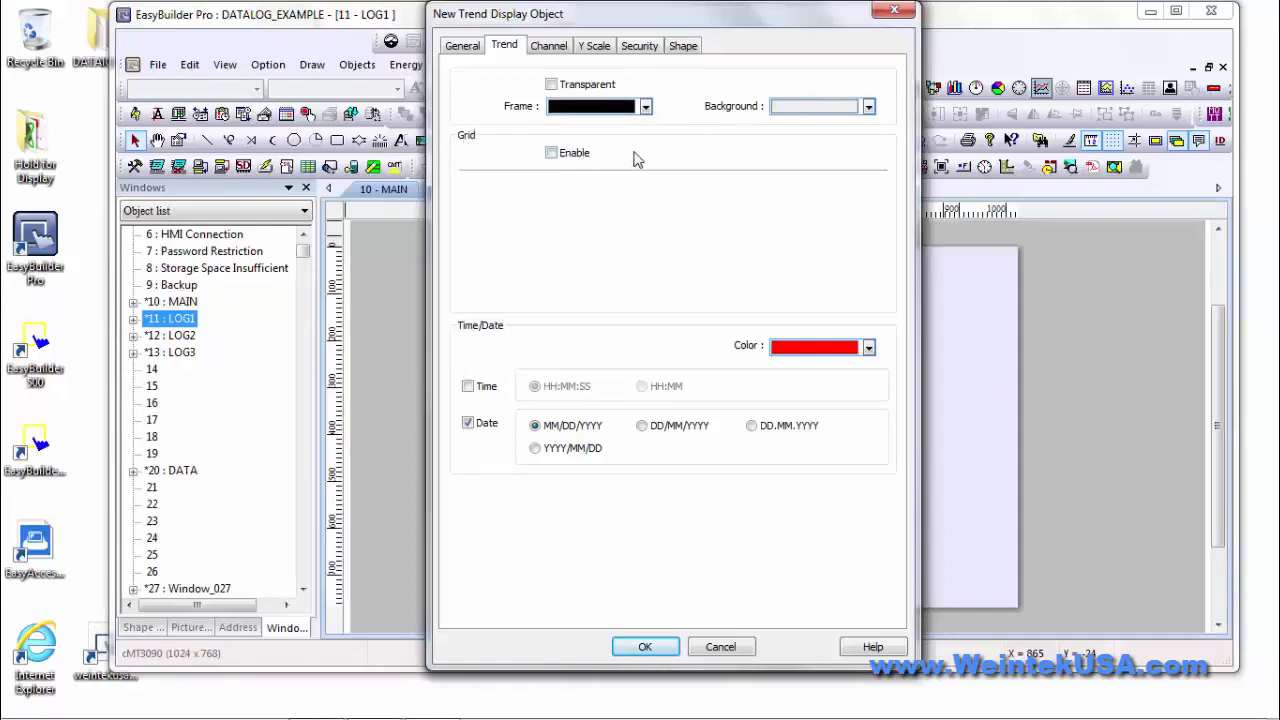
Enable the trend display's grid and set the X axis time range distance to 120 seconds.
click(551, 152)
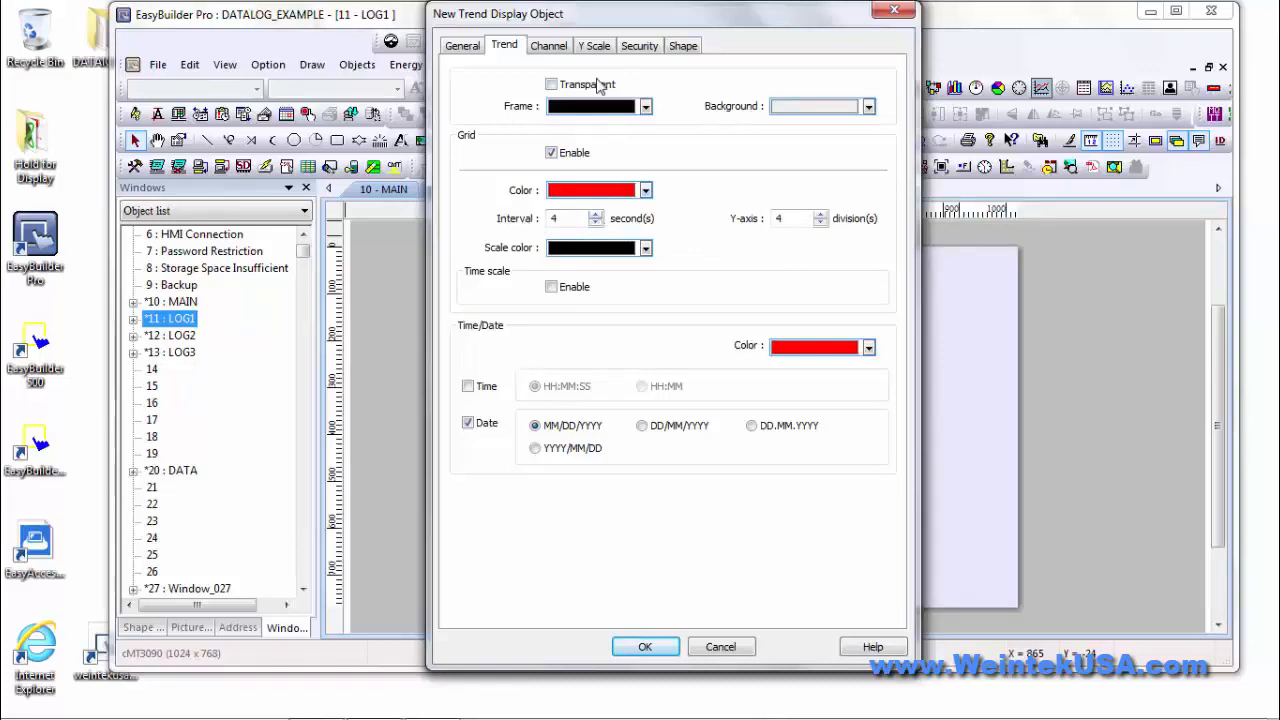
click(472, 50)
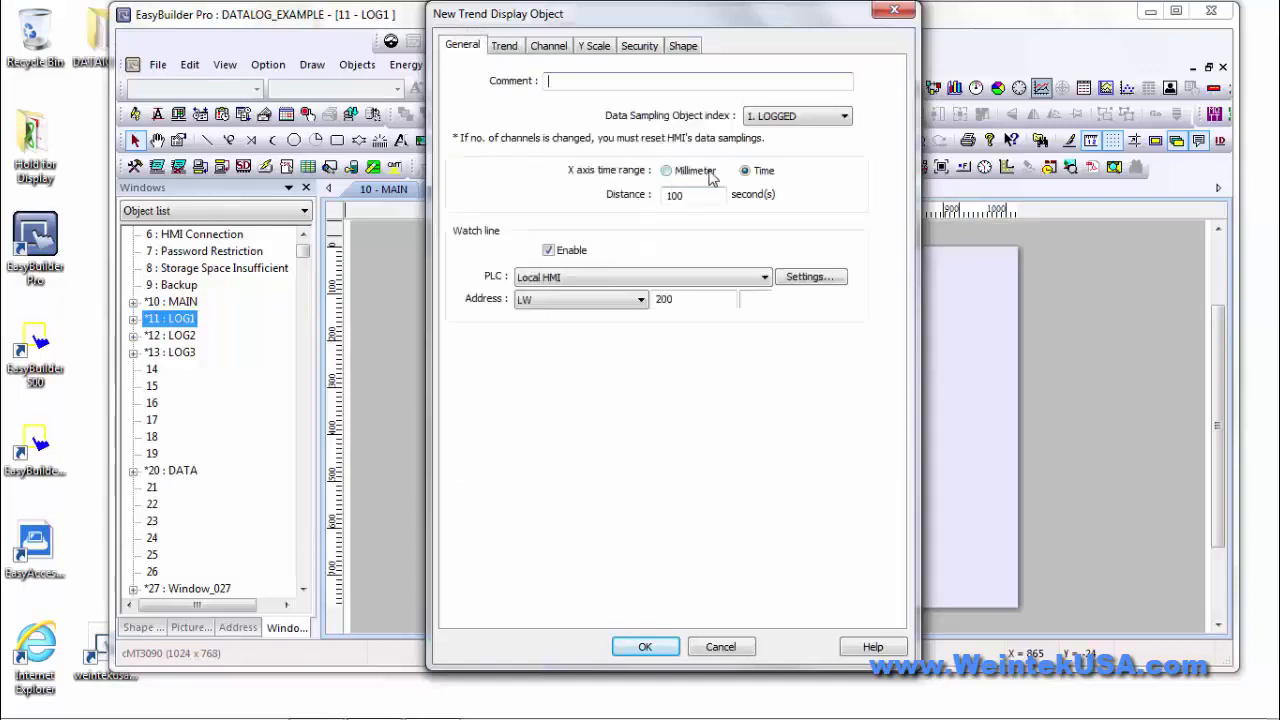
click(505, 46)
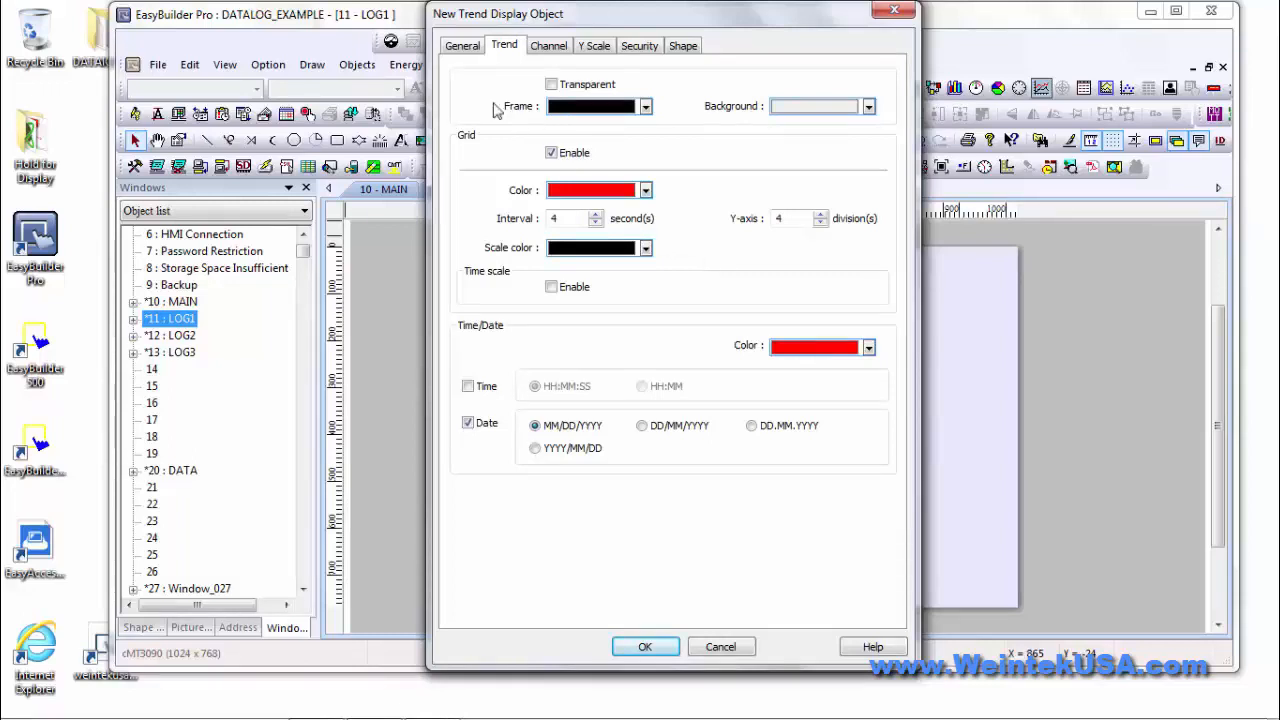
click(464, 46)
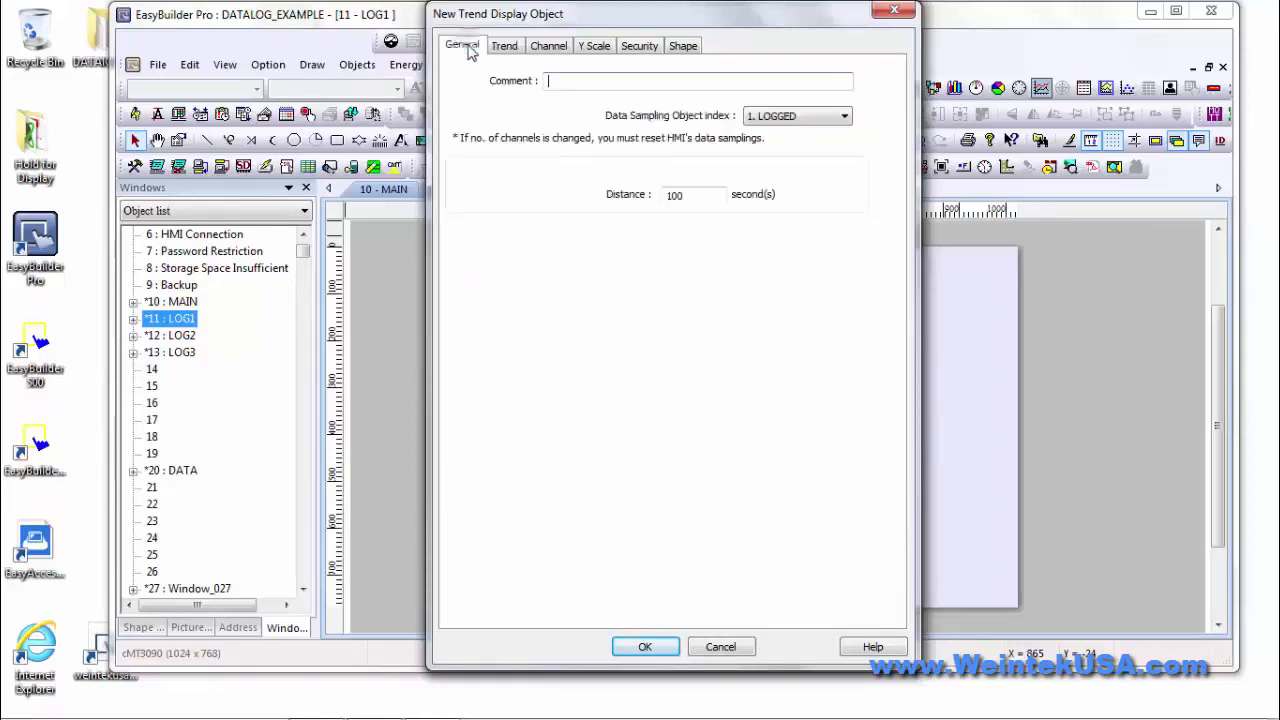
double_click(677, 194)
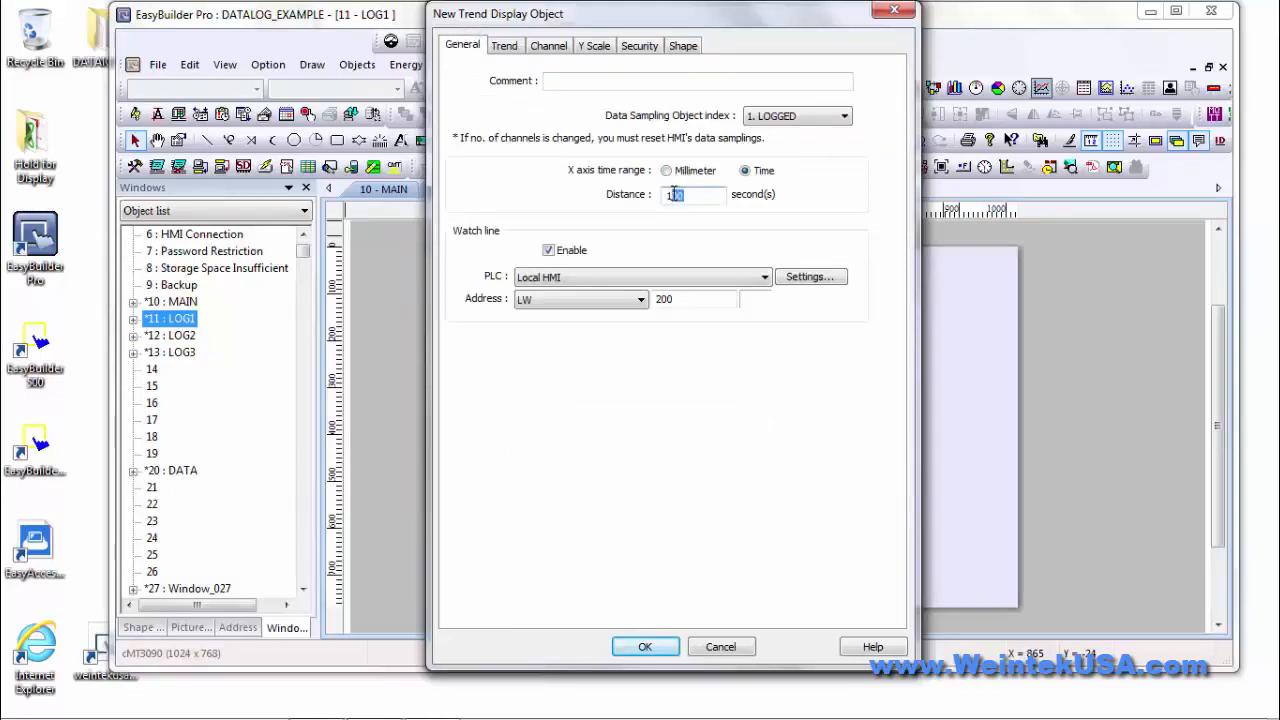
text(120)
Set the trend grid's interval to 15 seconds.
click(505, 46)
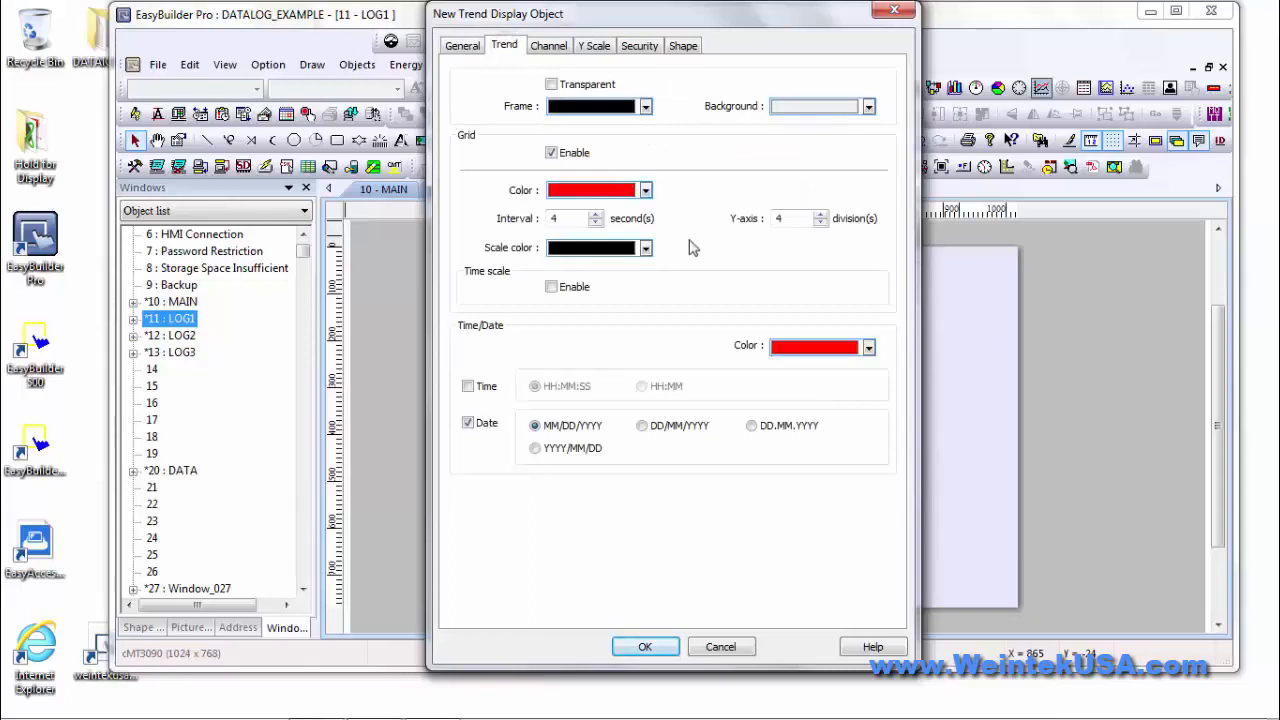
double_click(562, 218)
text(15)
Enable the grid's time scale in HH:MM:SS format and turn on the trend's time display.
click(552, 288)
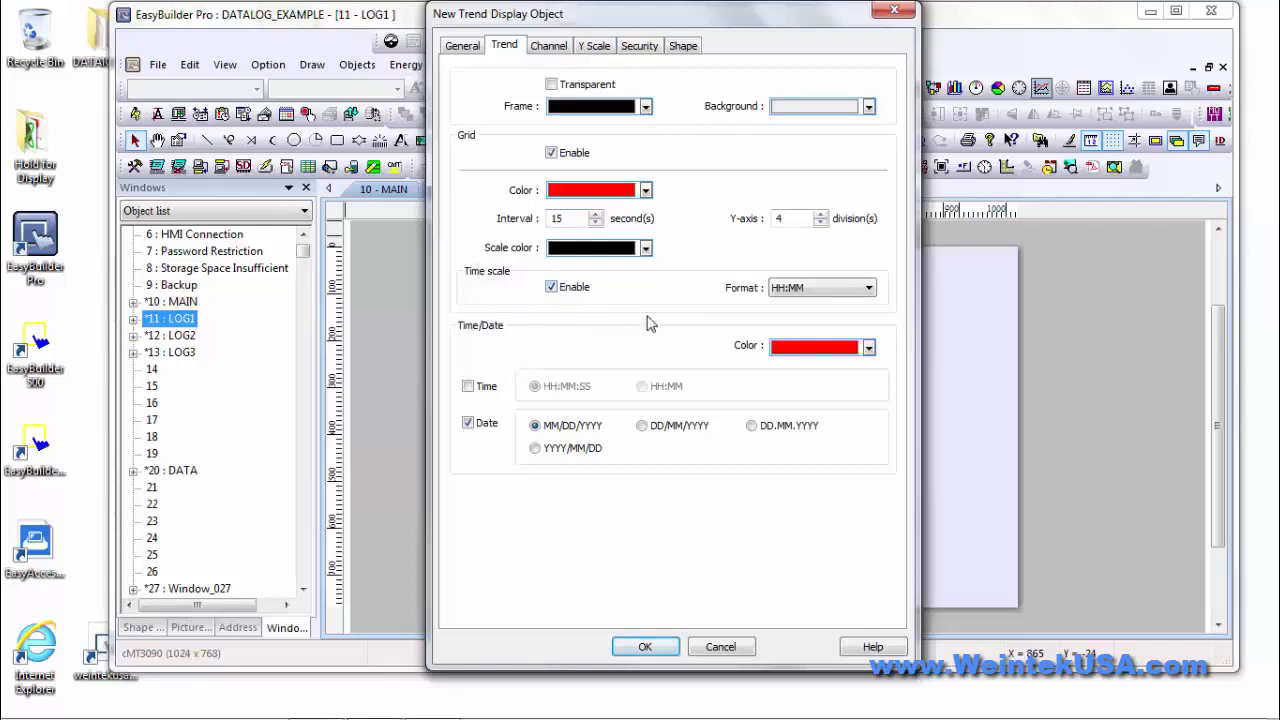
click(815, 288)
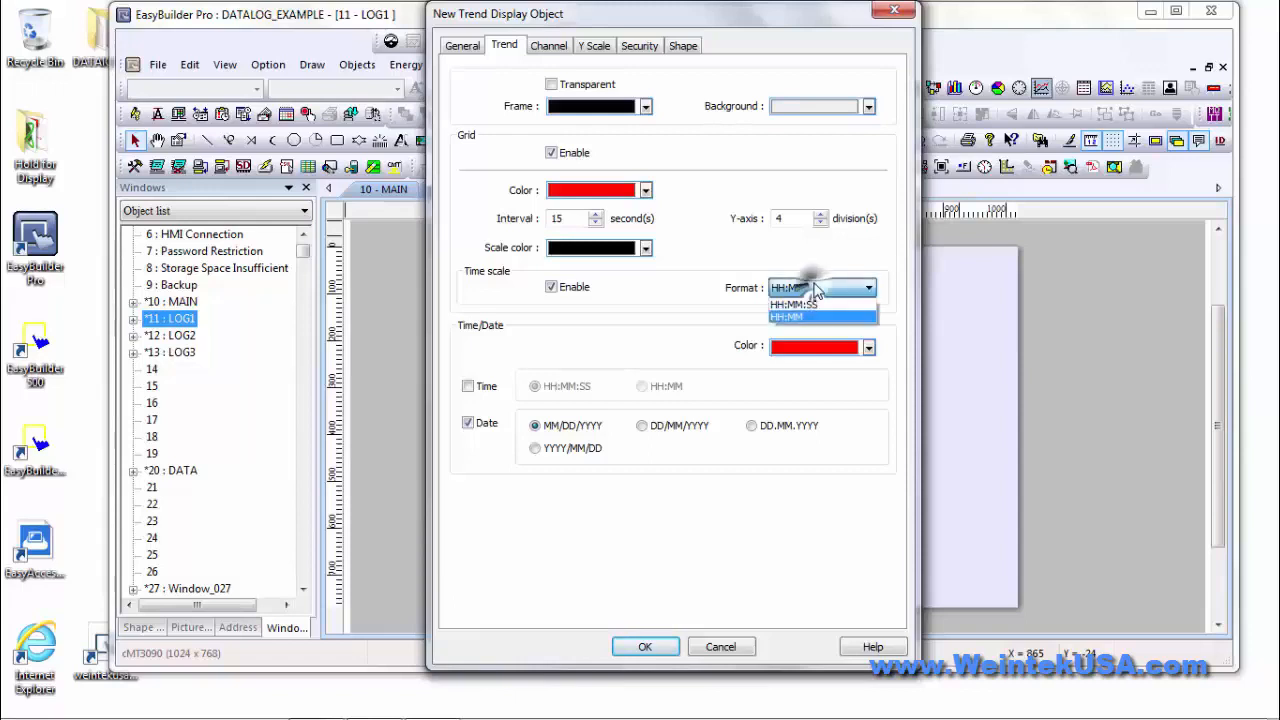
click(820, 310)
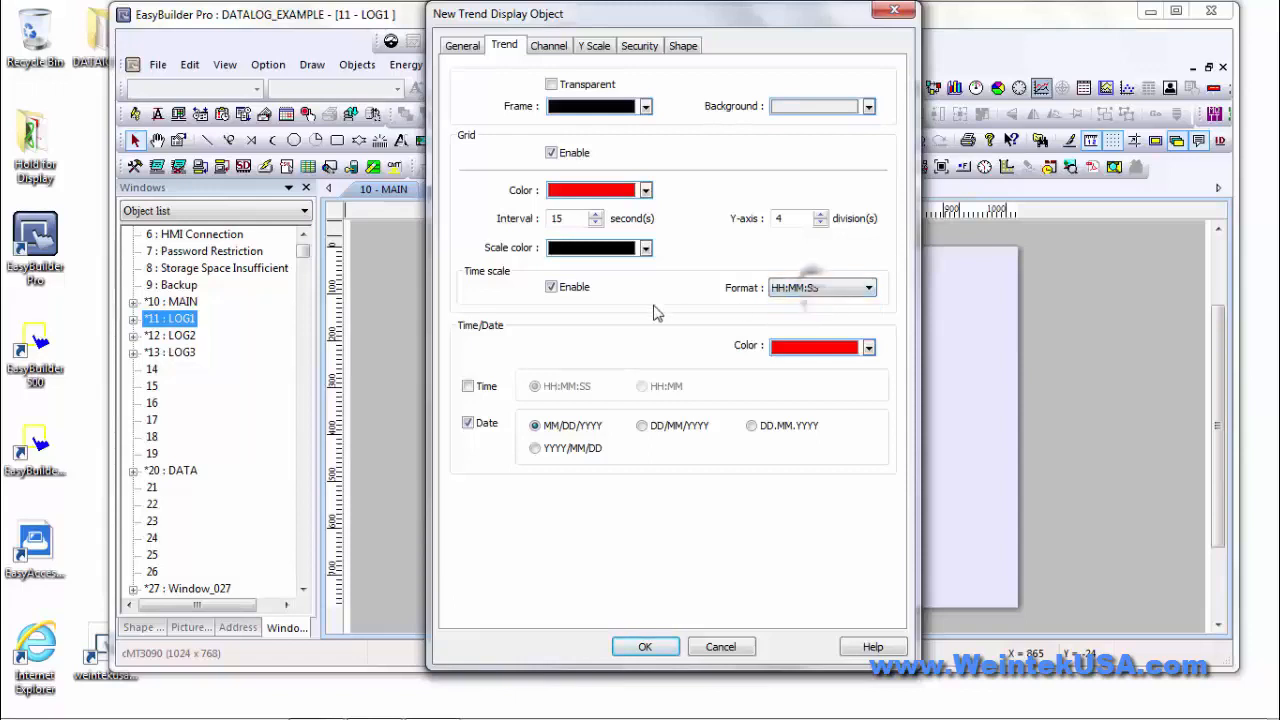
click(469, 386)
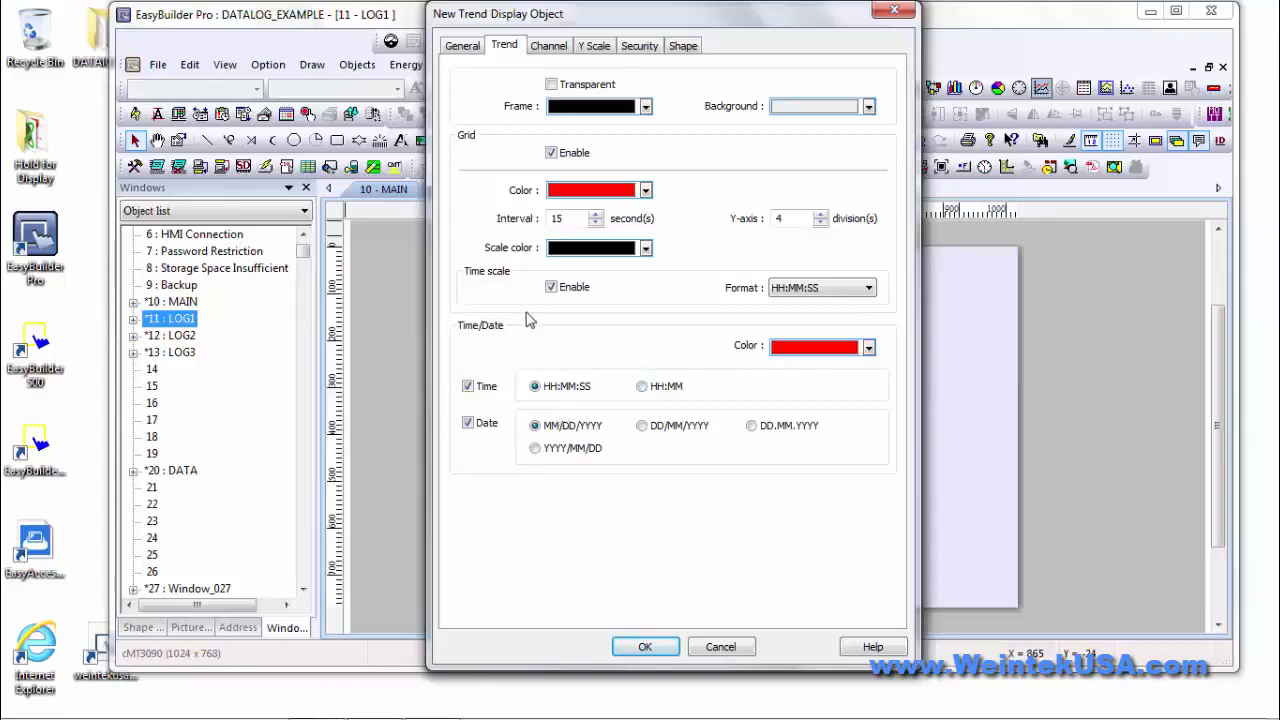
Turn on the display of channels 2 and 3, SALPLE2 and SALPLE3, in the trend.
click(552, 46)
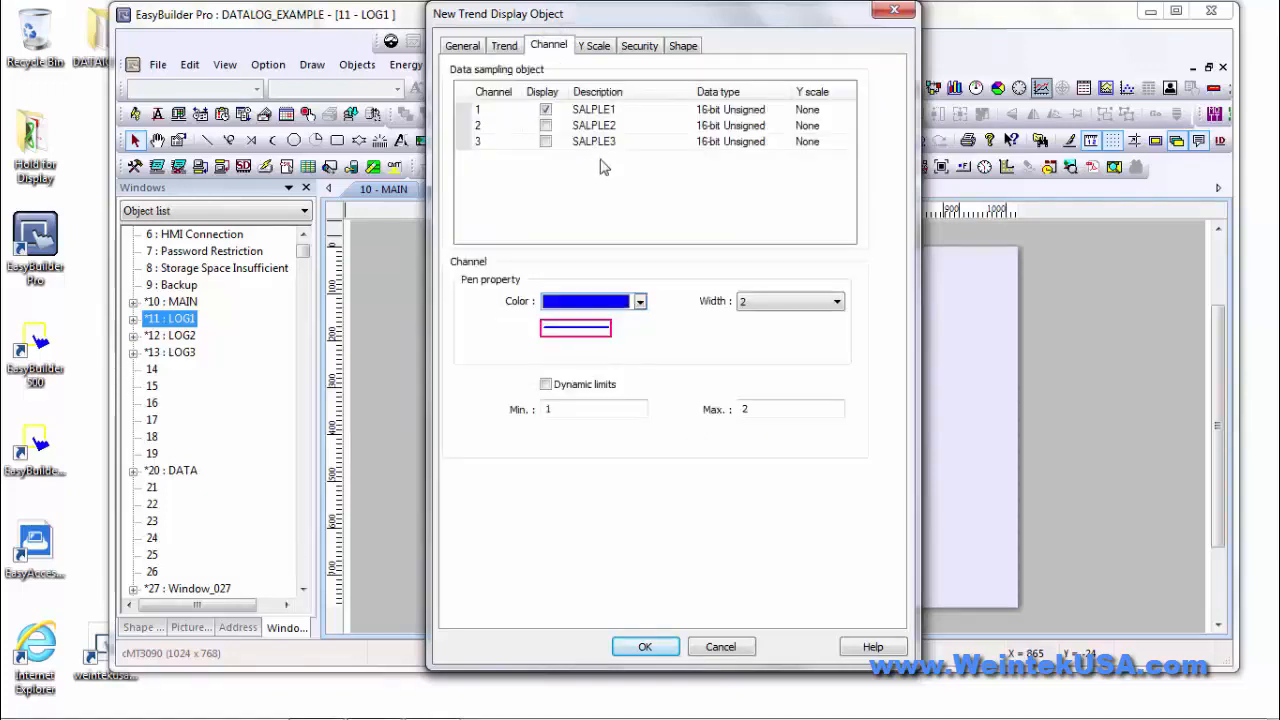
click(547, 127)
click(547, 143)
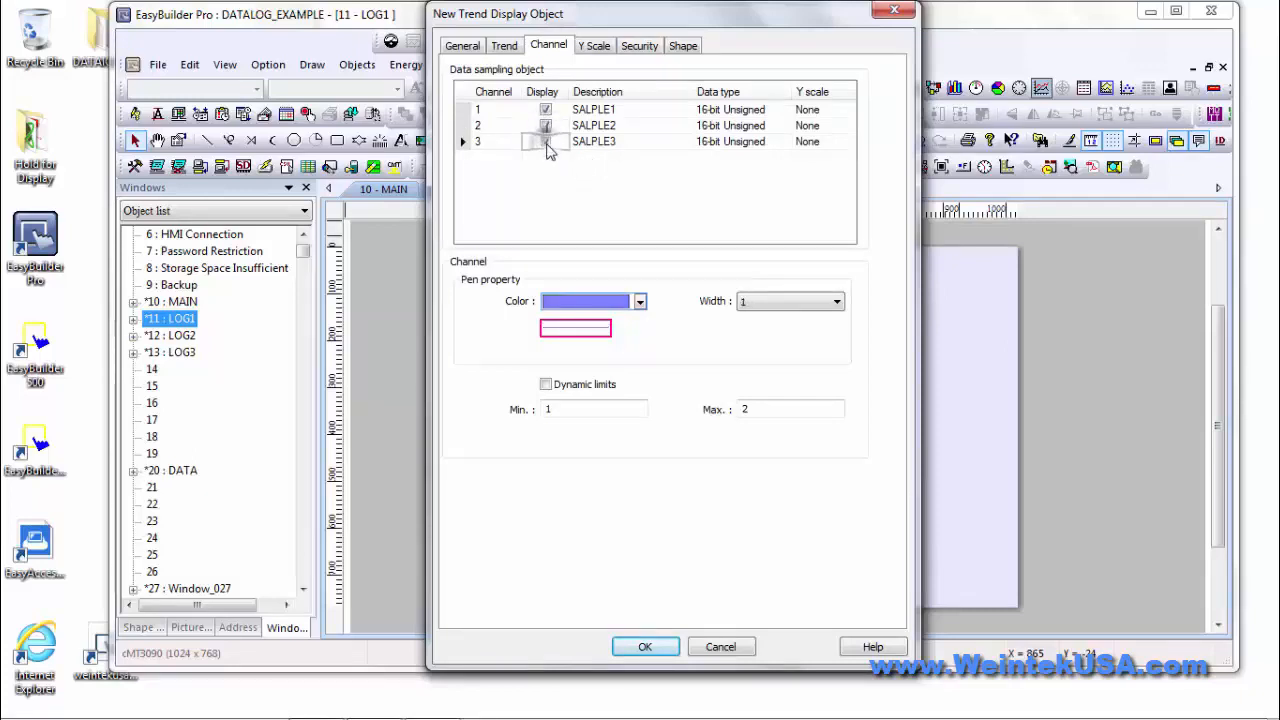
Set the pen width of channel 1, SALPLE1, to 3, keeping its blue colour.
click(487, 110)
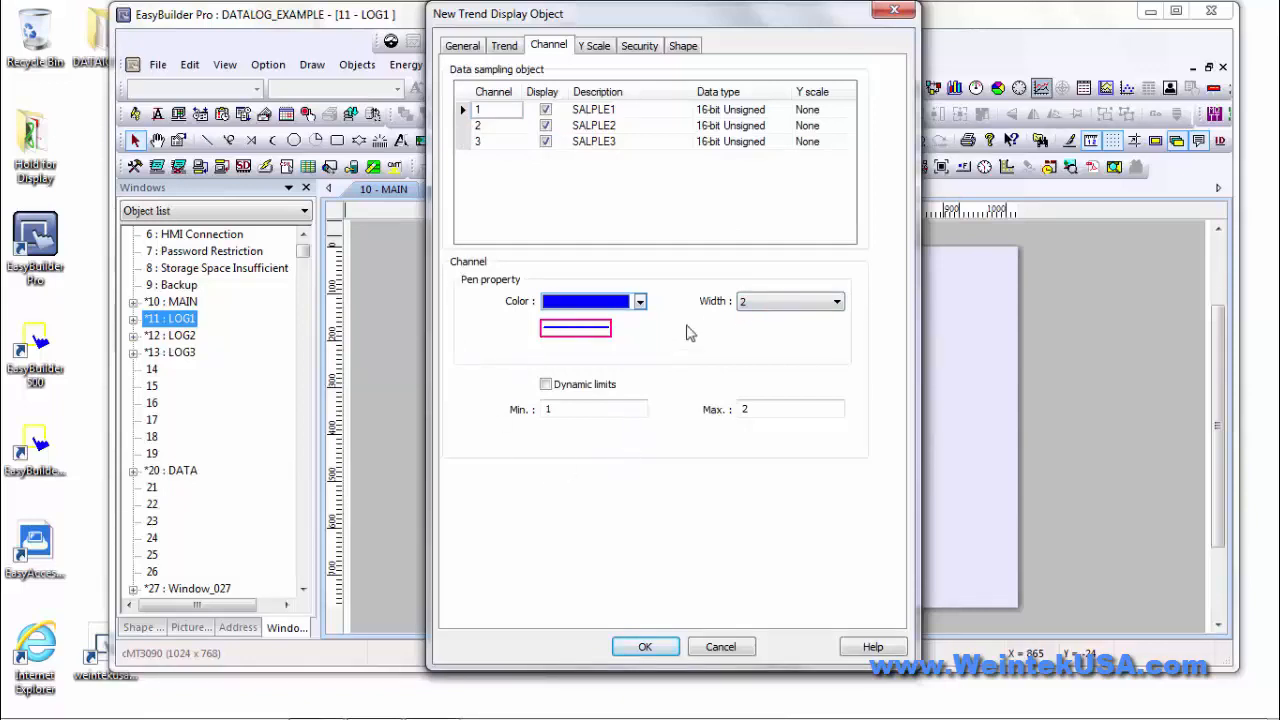
click(638, 302)
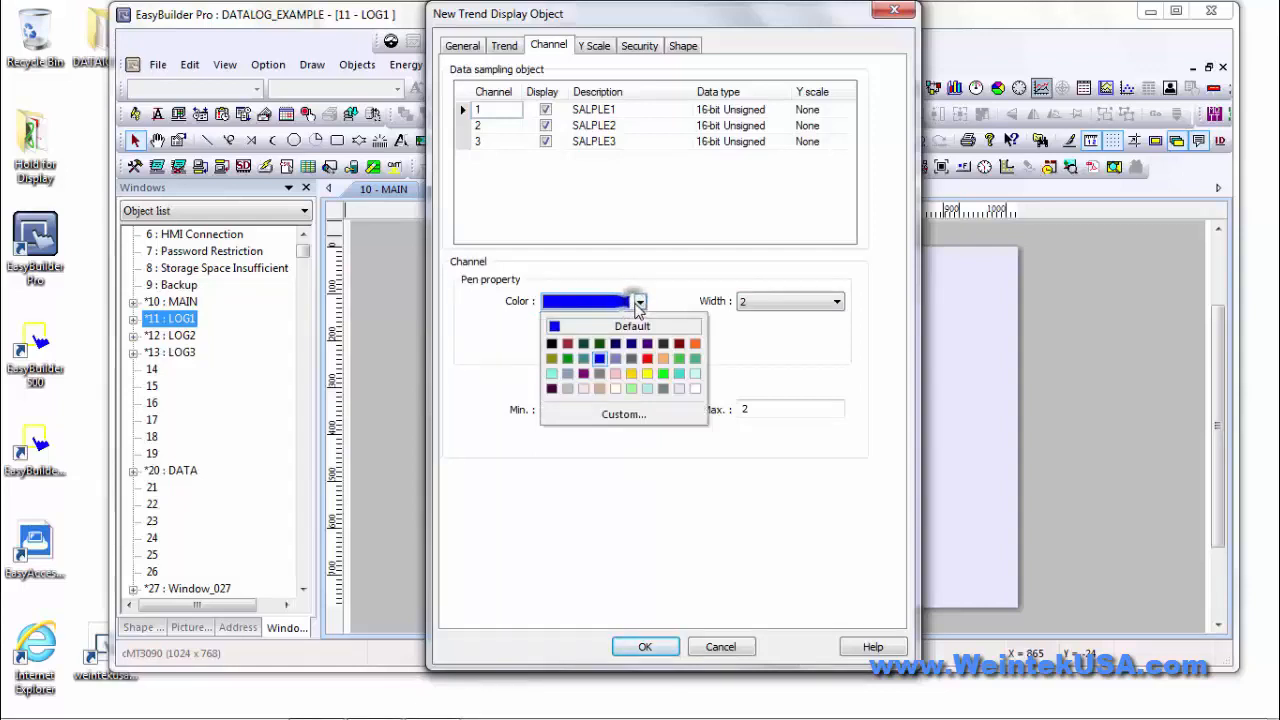
click(639, 303)
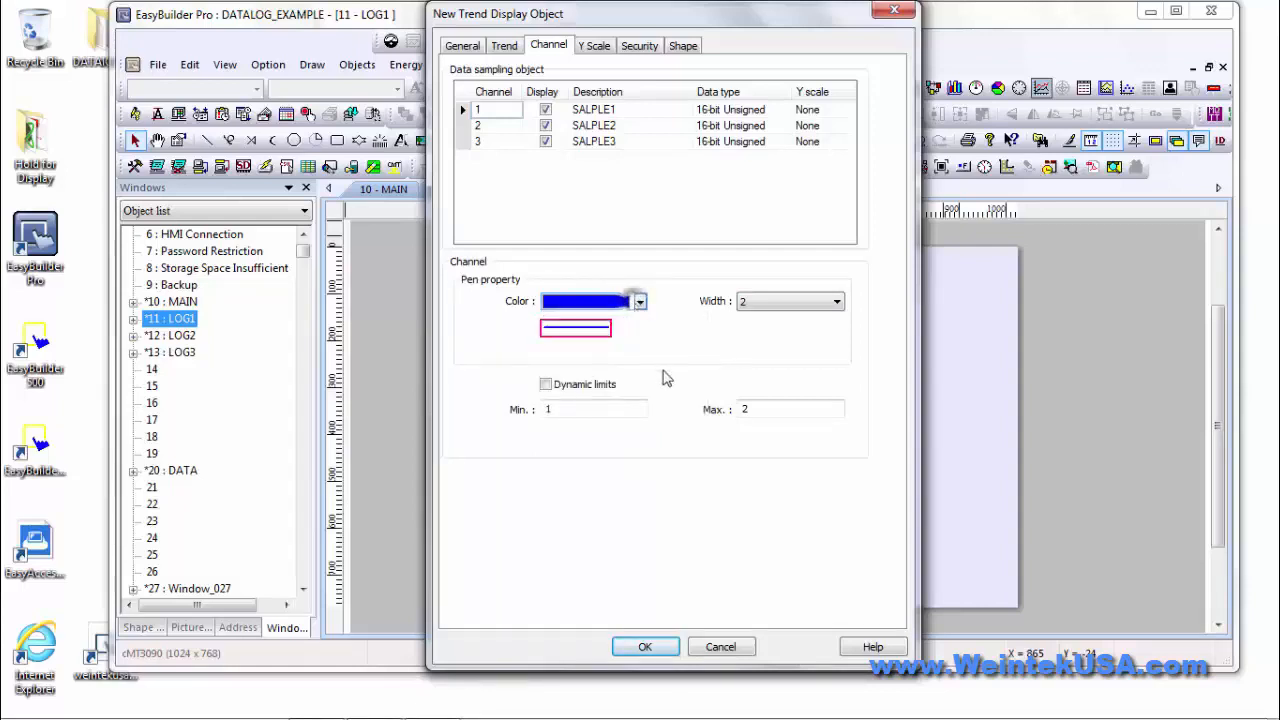
click(766, 302)
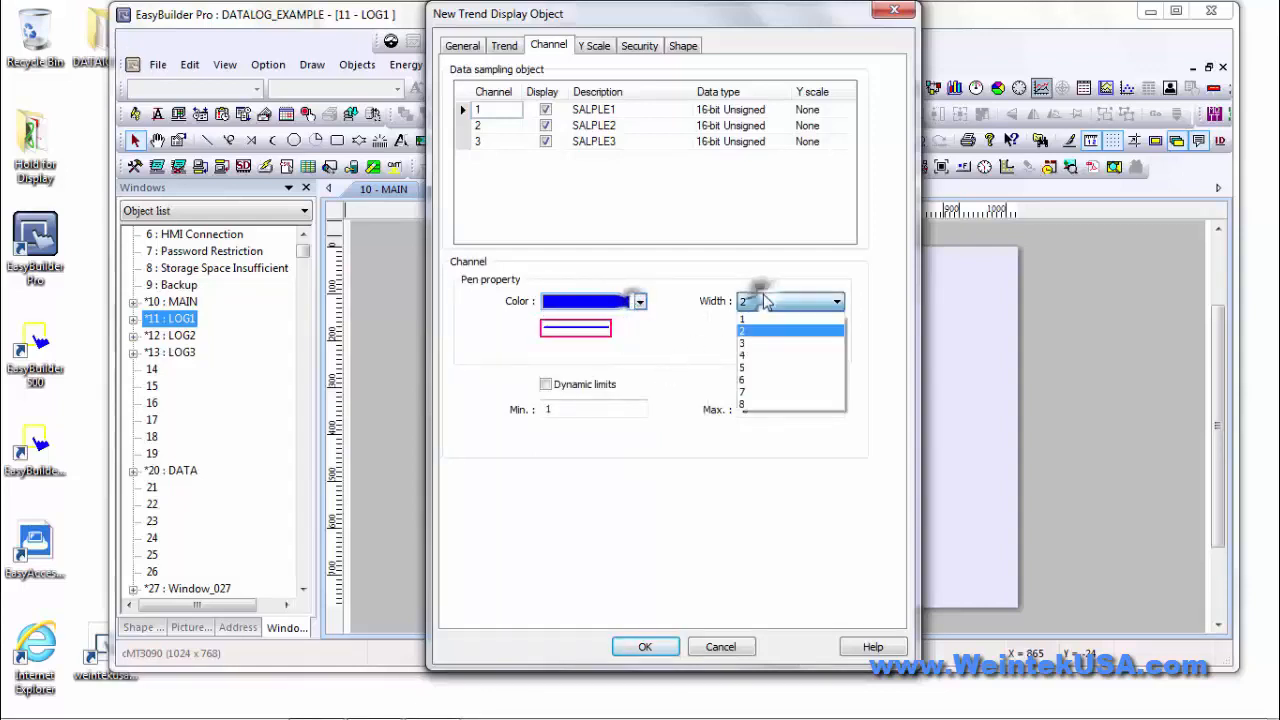
click(762, 369)
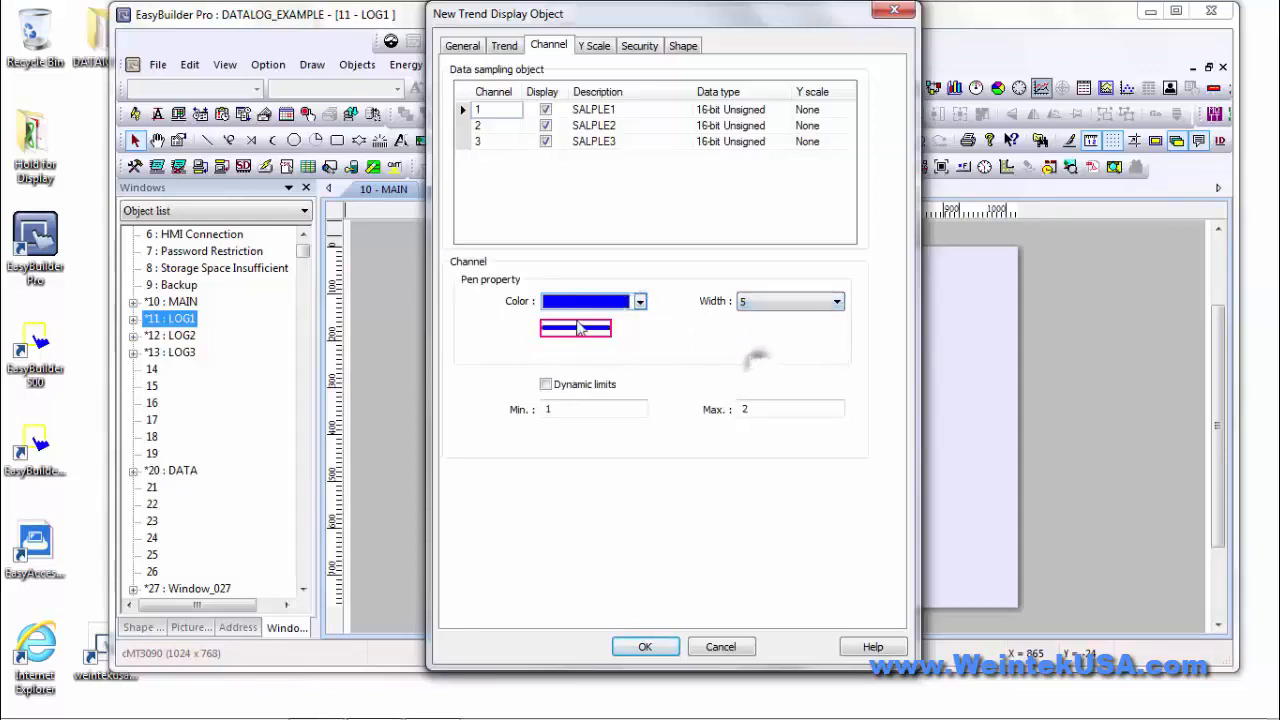
click(763, 305)
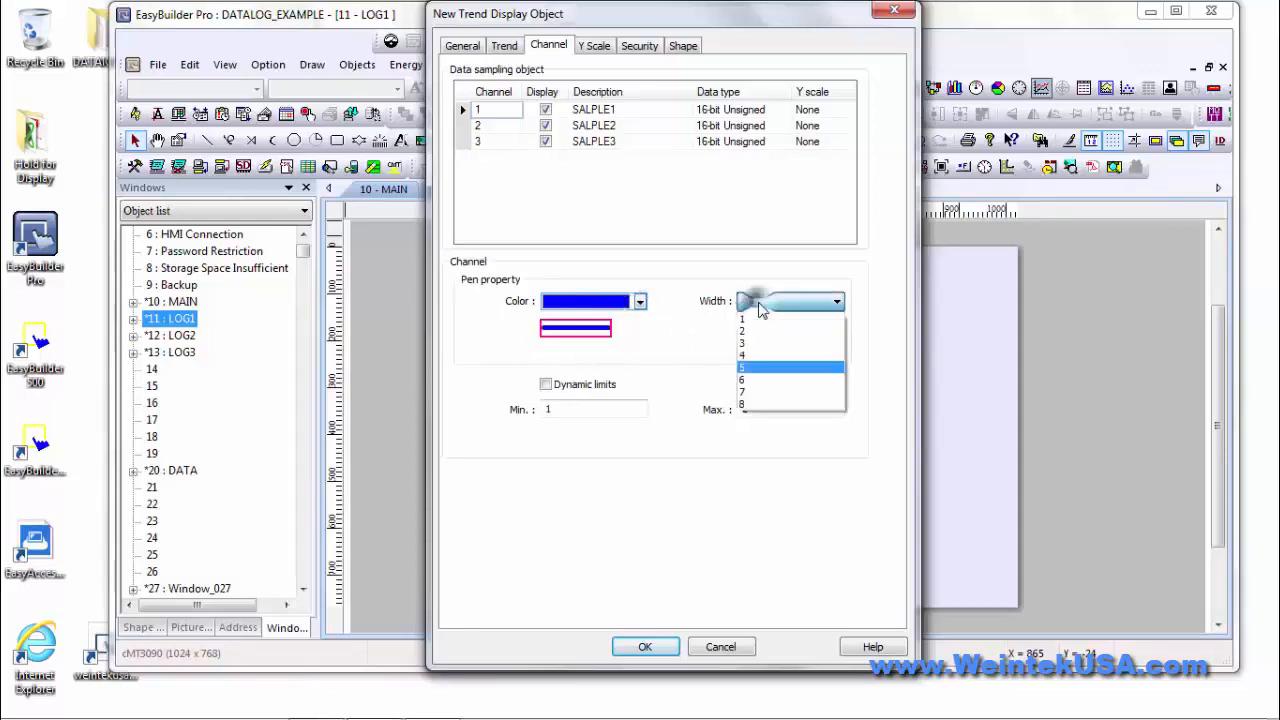
click(758, 345)
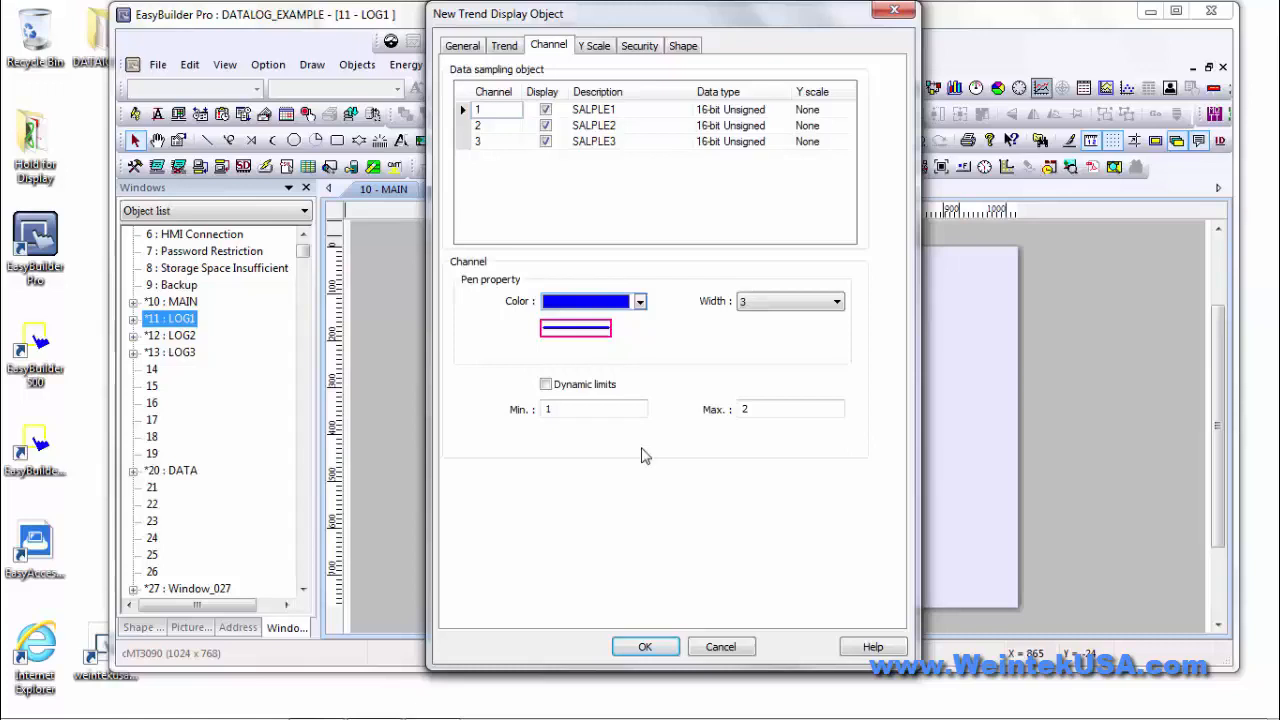
click(545, 384)
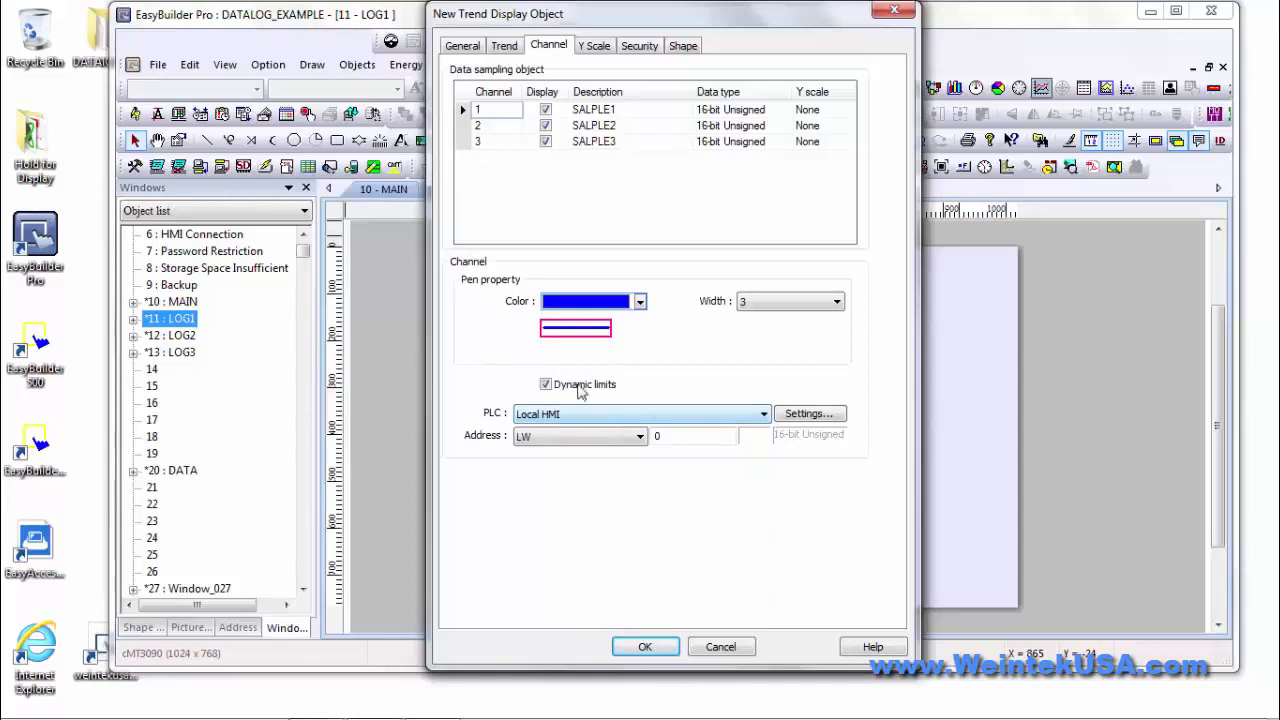
click(564, 418)
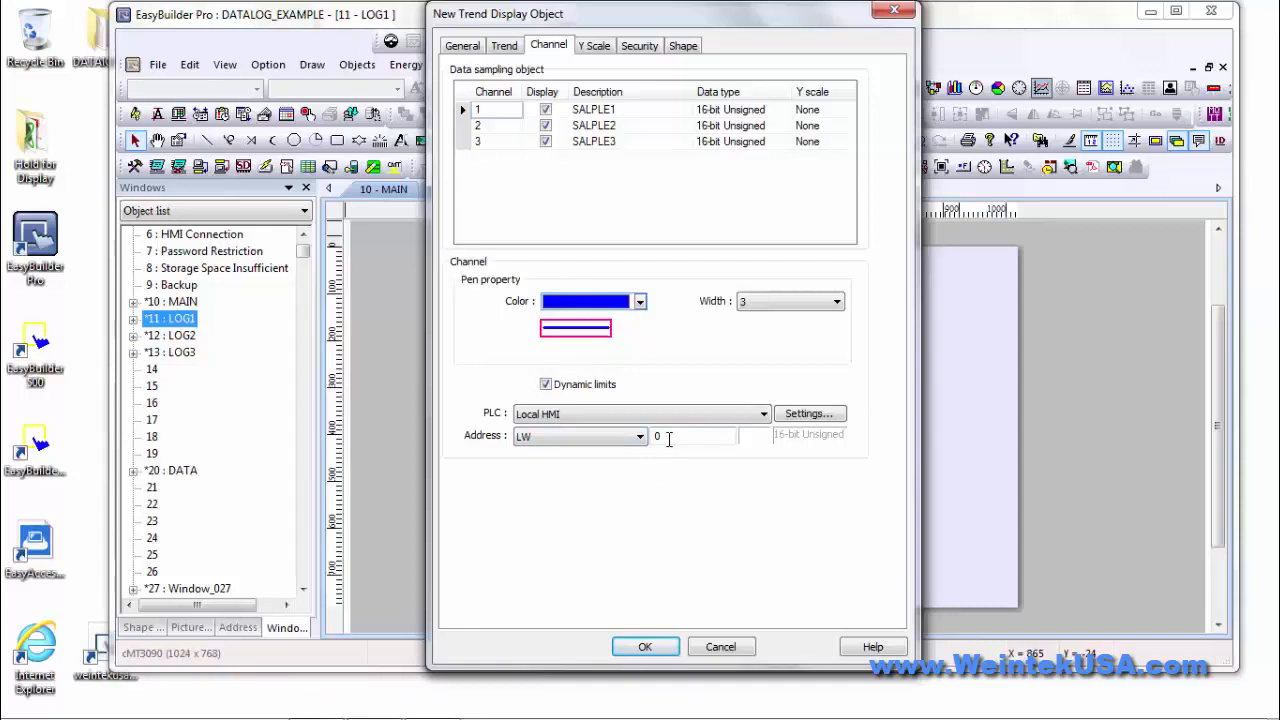
click(545, 385)
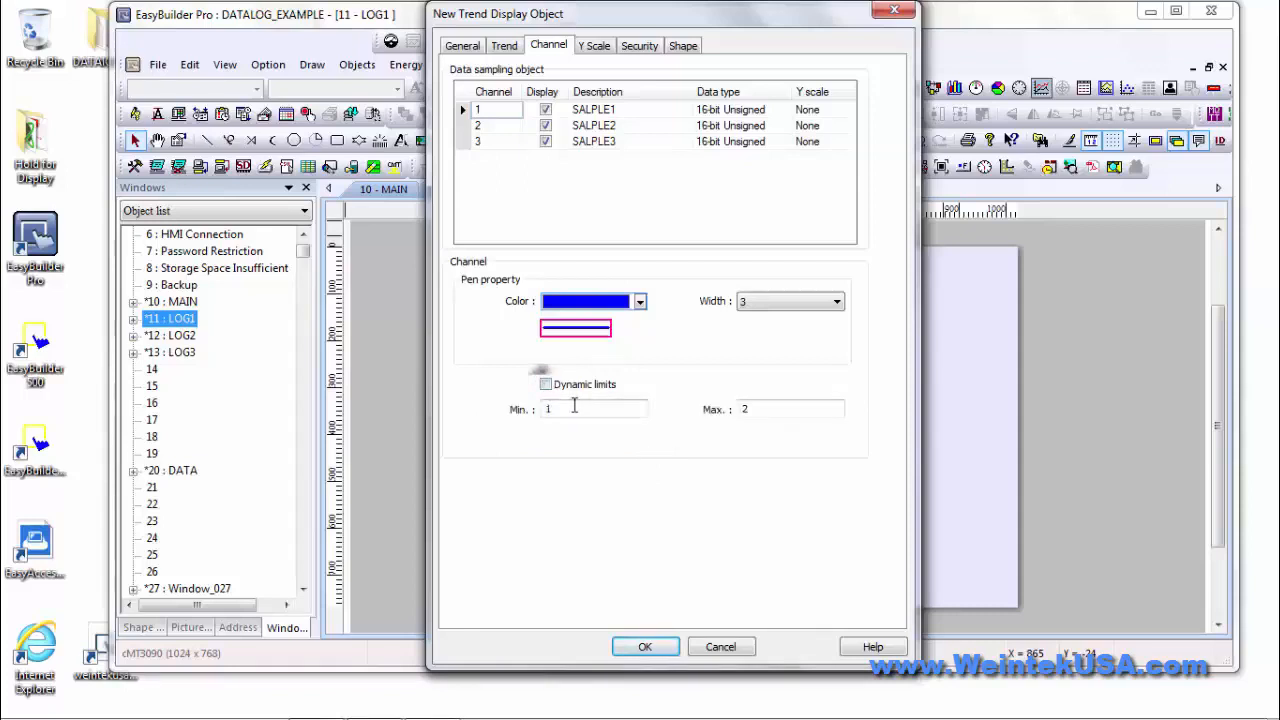
Set channel 1's fixed limits to a minimum of 0 and a maximum of 100.
drag(574, 406, 433, 406)
drag(750, 411, 675, 400)
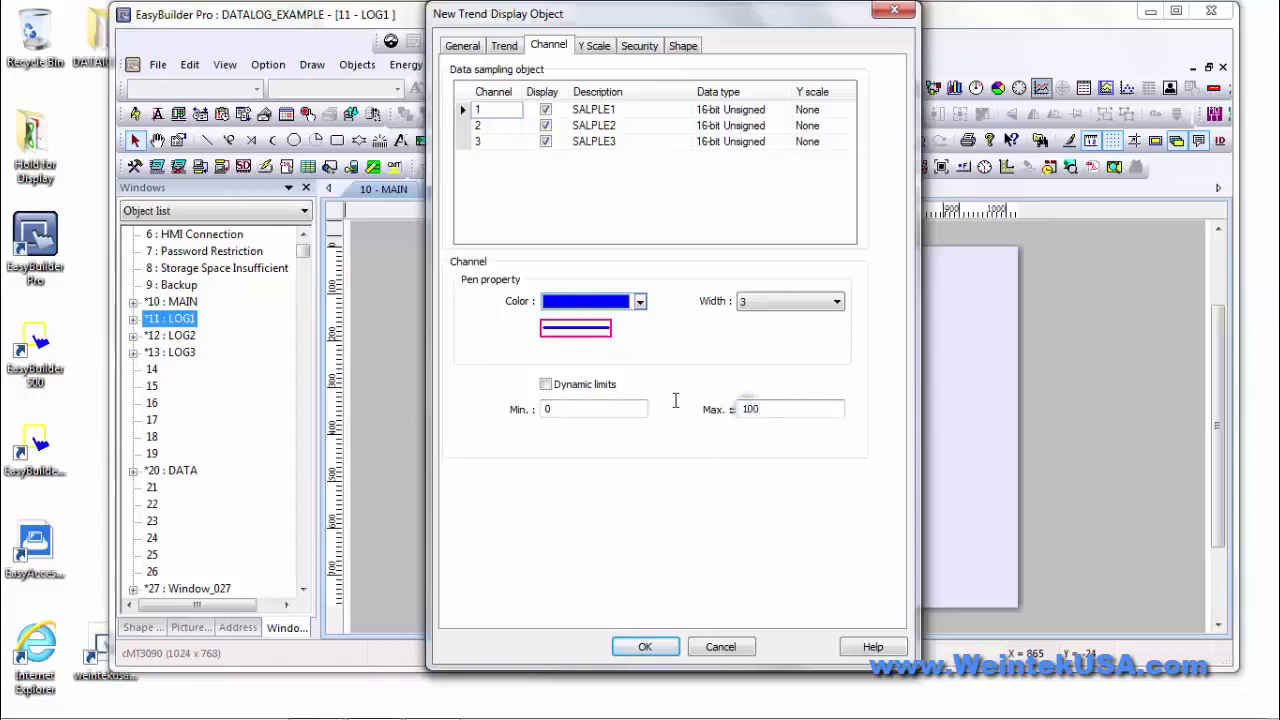
Give channel 2, SALPLE2, a red pen with a width of 3.
click(505, 125)
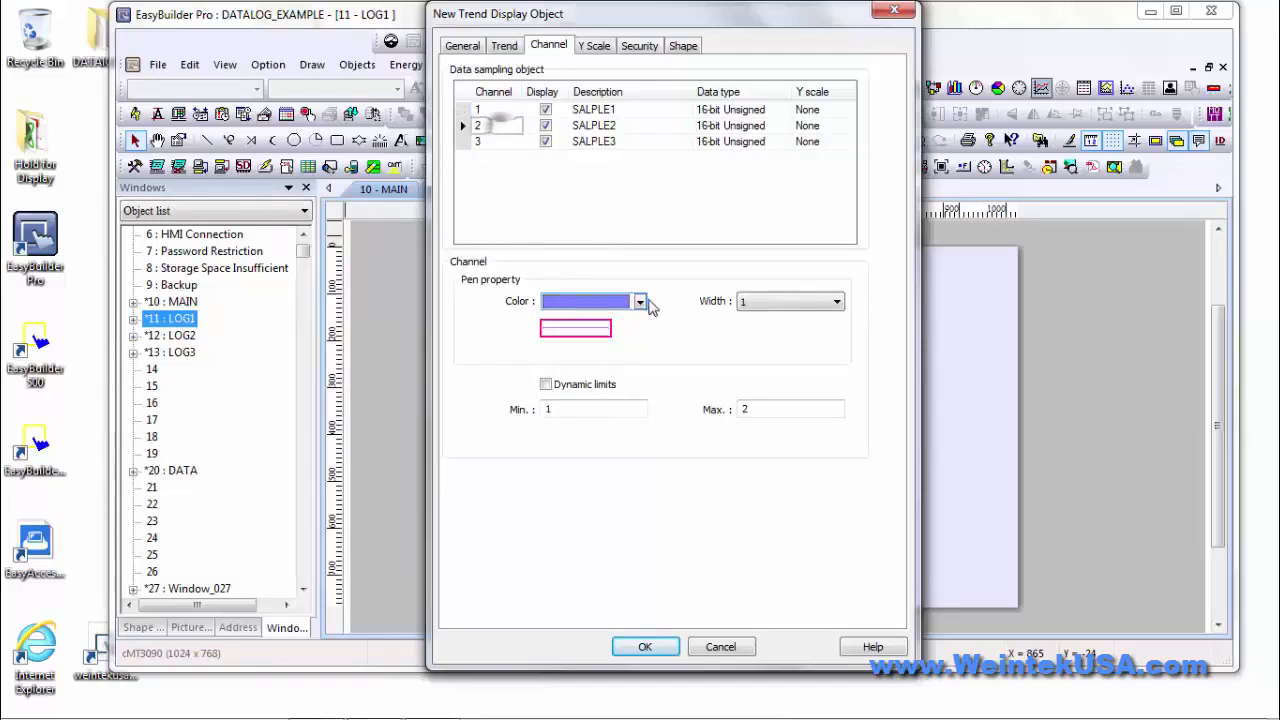
click(641, 302)
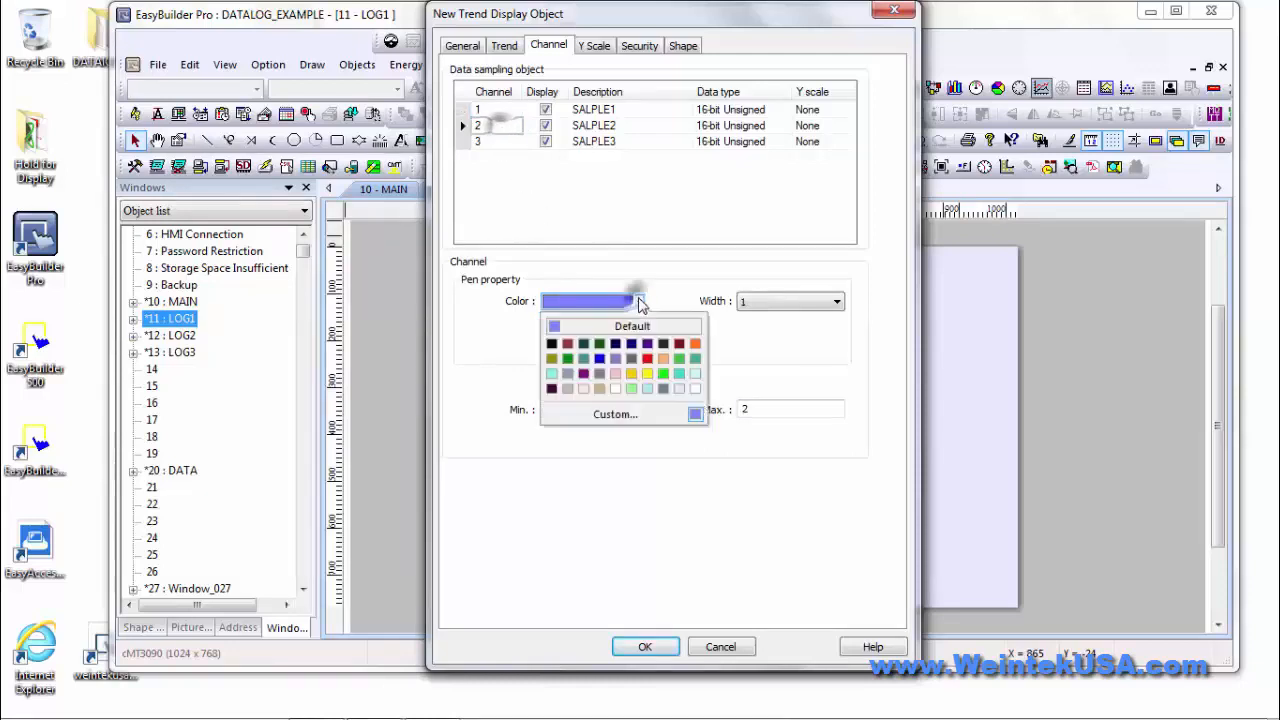
click(648, 360)
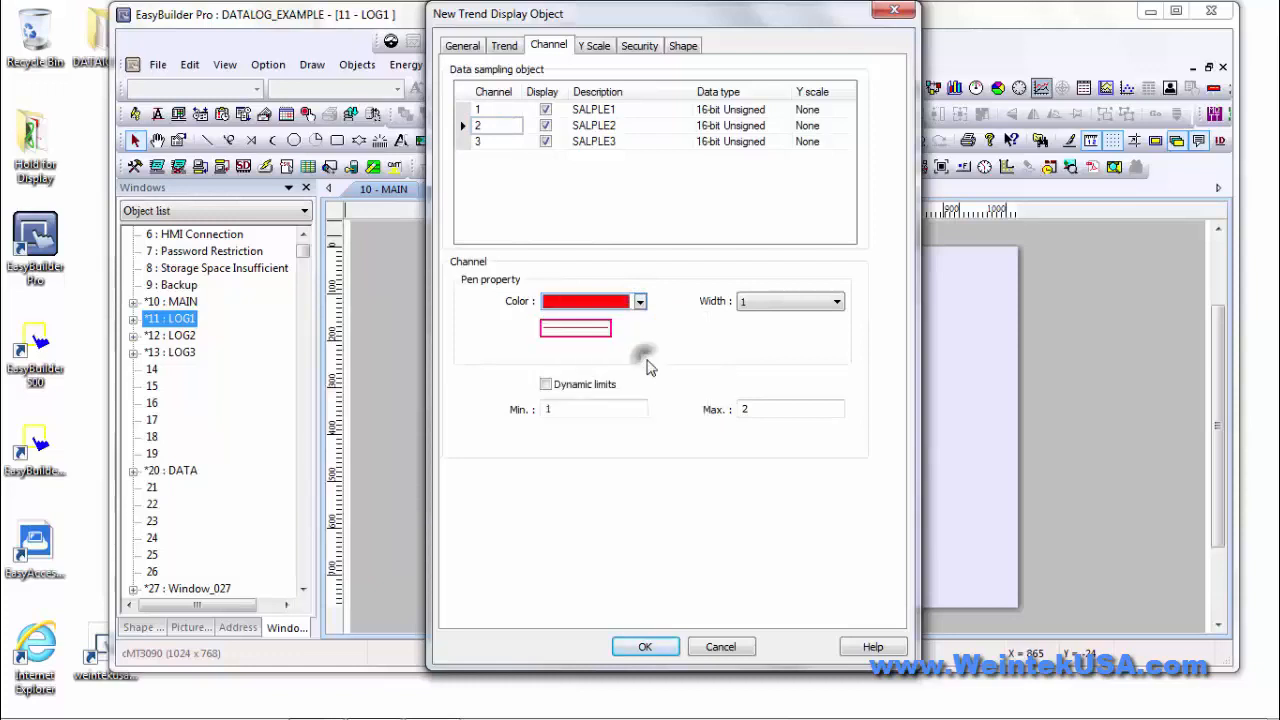
click(782, 307)
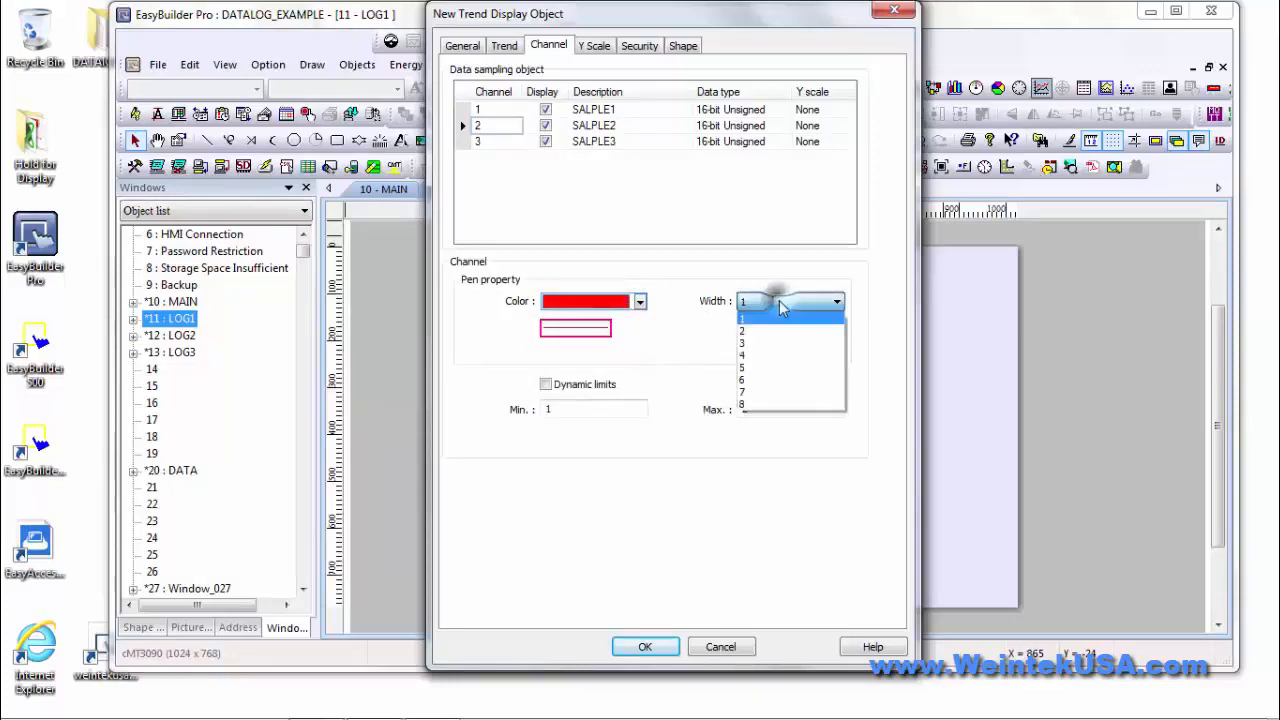
click(752, 337)
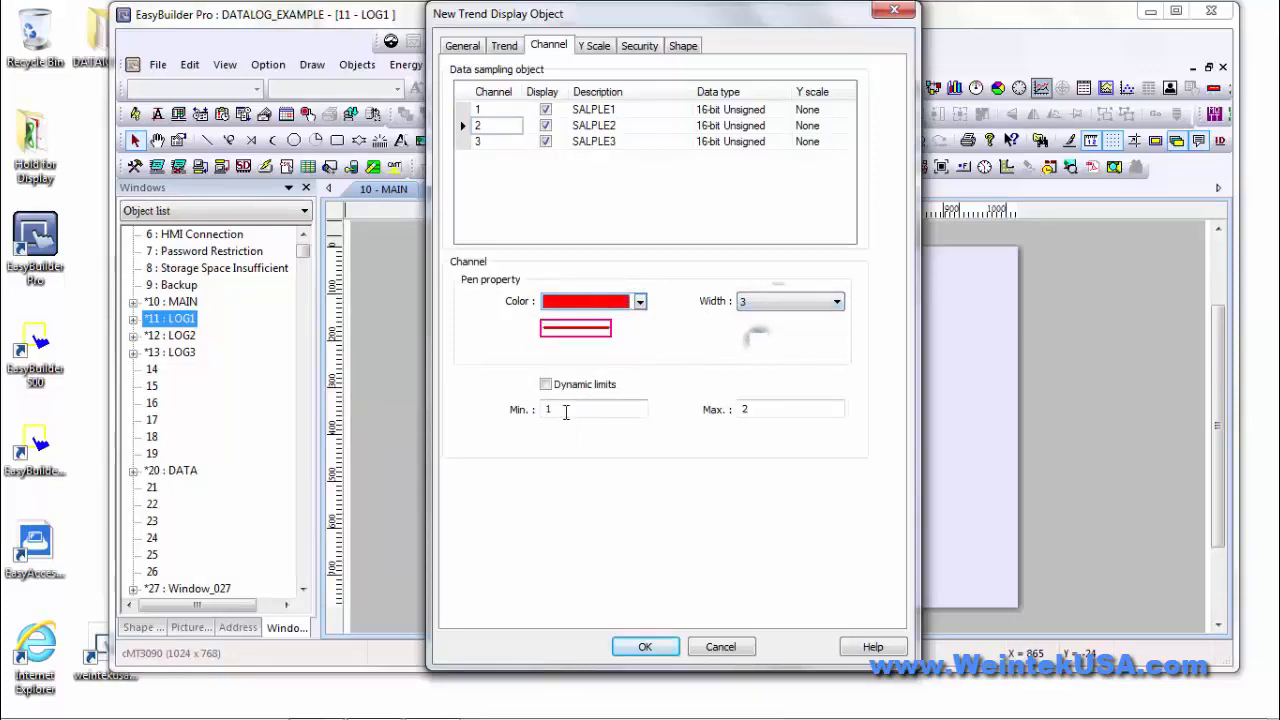
Set channel 2's limits to a minimum of 0 and a maximum of 100.
drag(566, 409, 508, 409)
text(0)
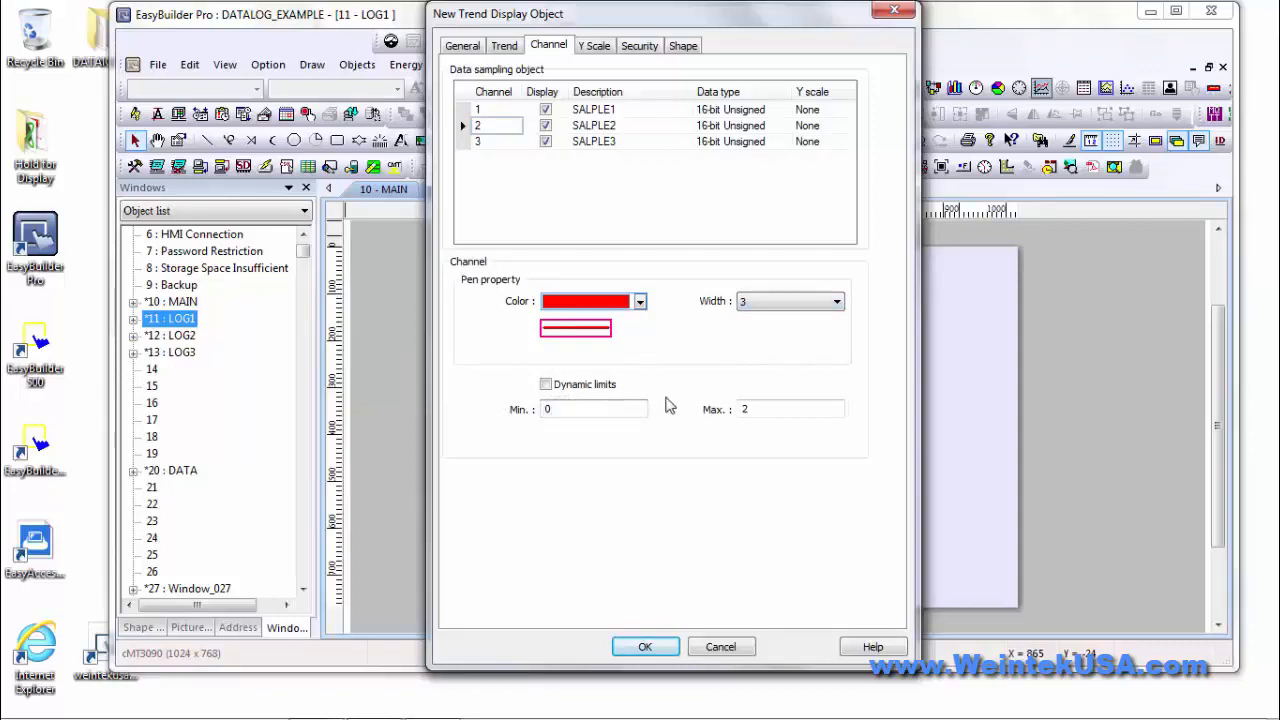
key(Tab)
text(100)
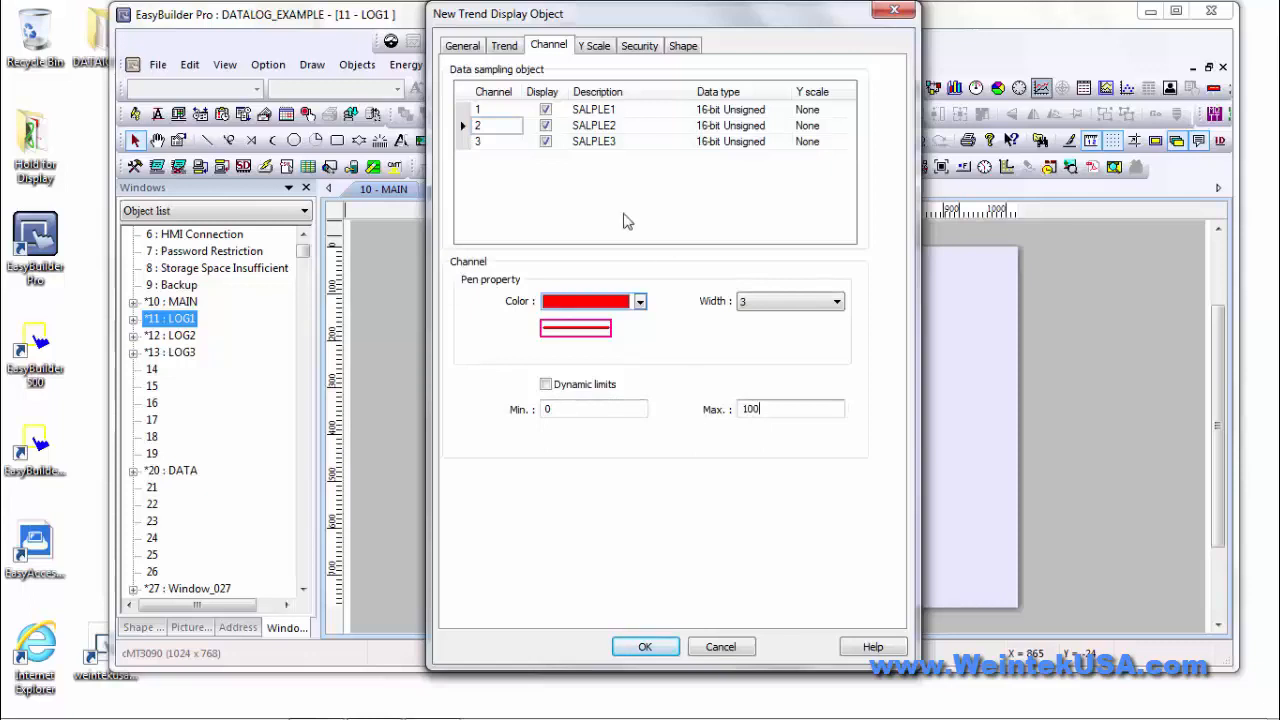
Set the pen colour of channel 3, SALPLE3, to bright green.
click(507, 142)
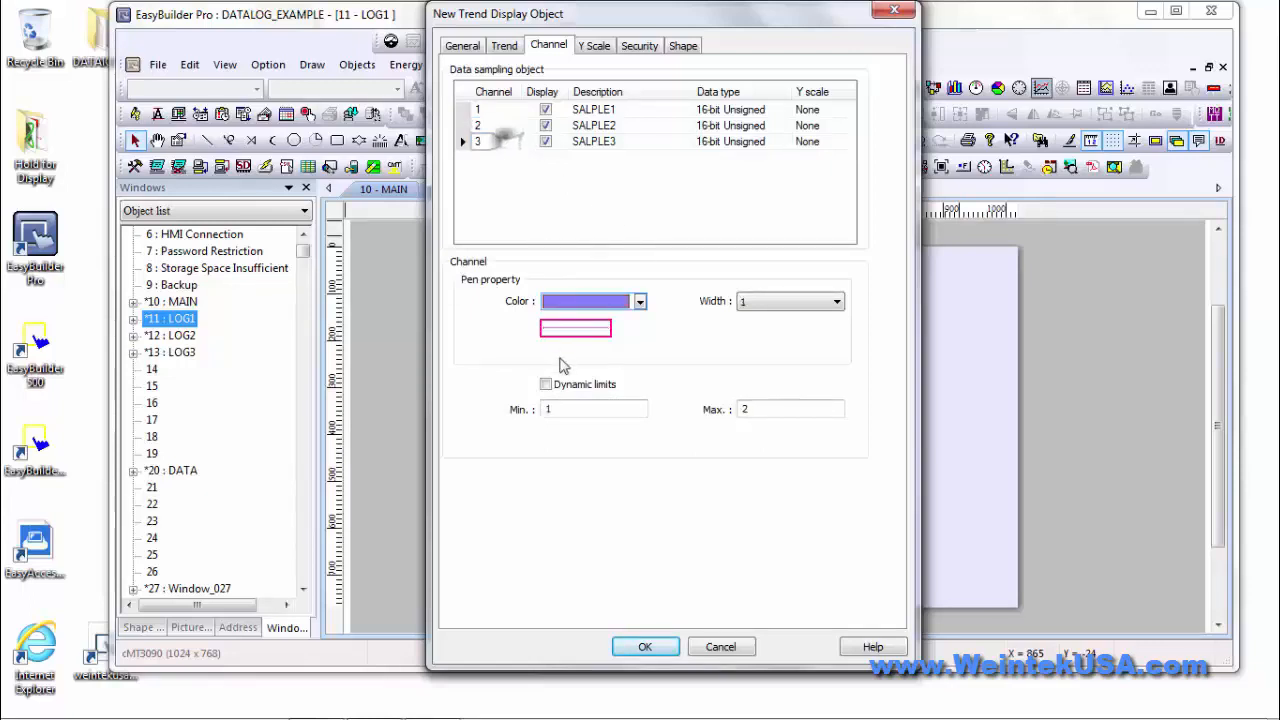
click(640, 301)
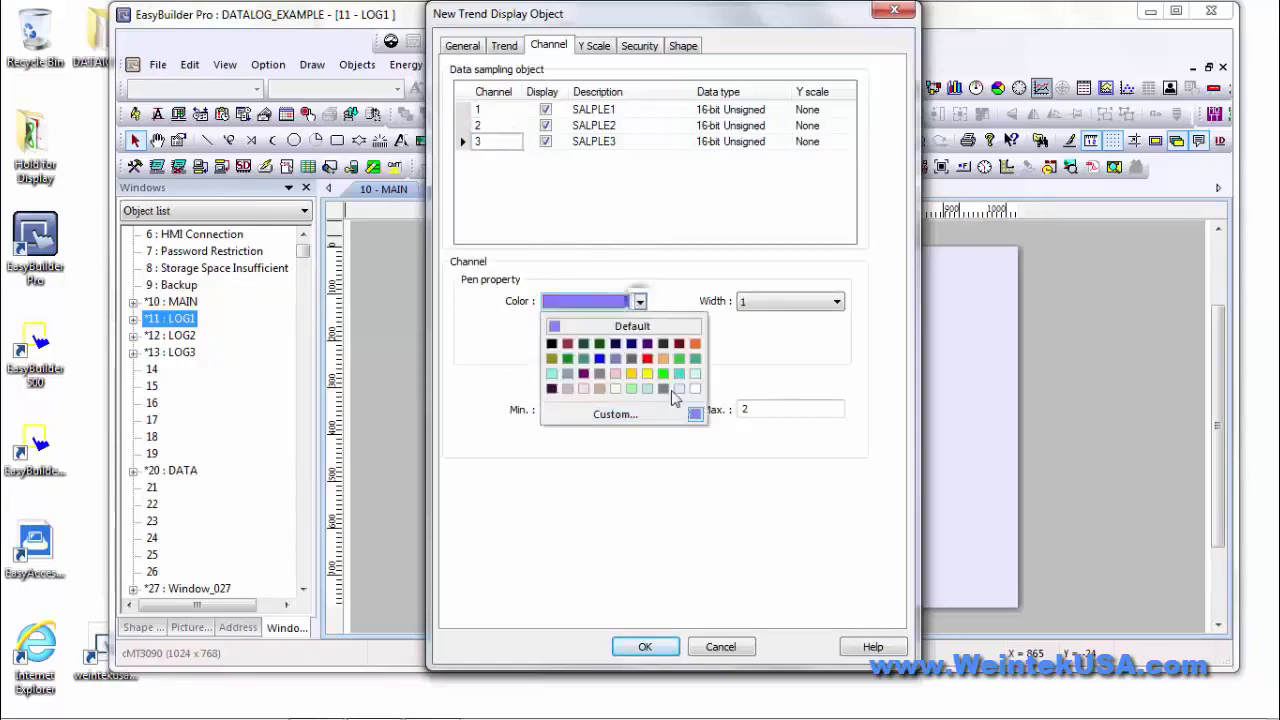
click(663, 388)
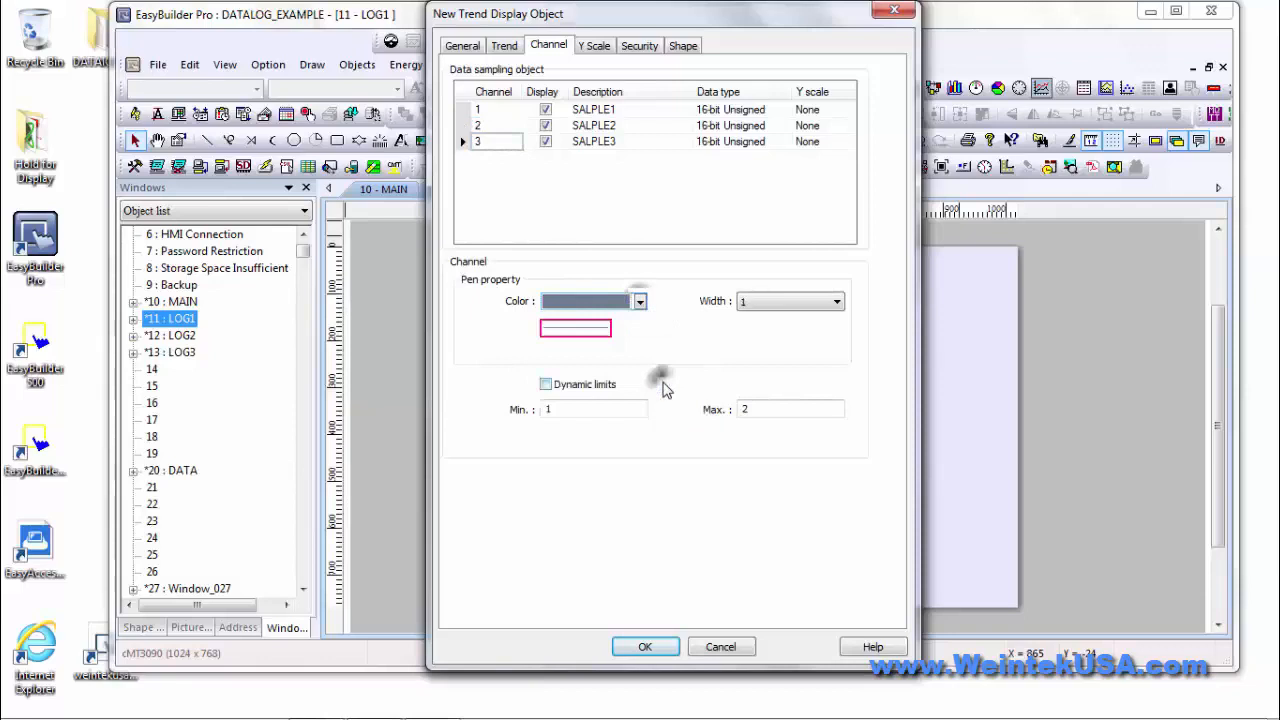
click(640, 301)
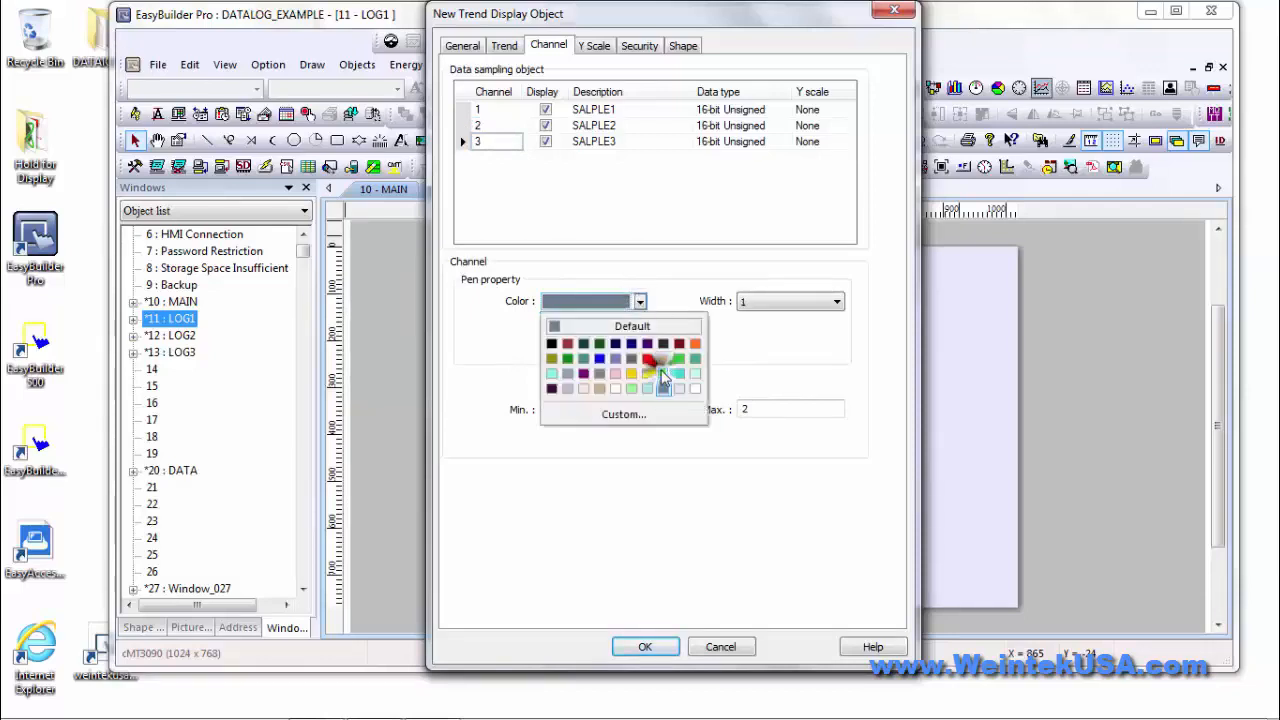
click(663, 373)
Set channel 3's limits to 0 and 100 and its pen width to 3, and accept the new trend display settings.
double_click(552, 408)
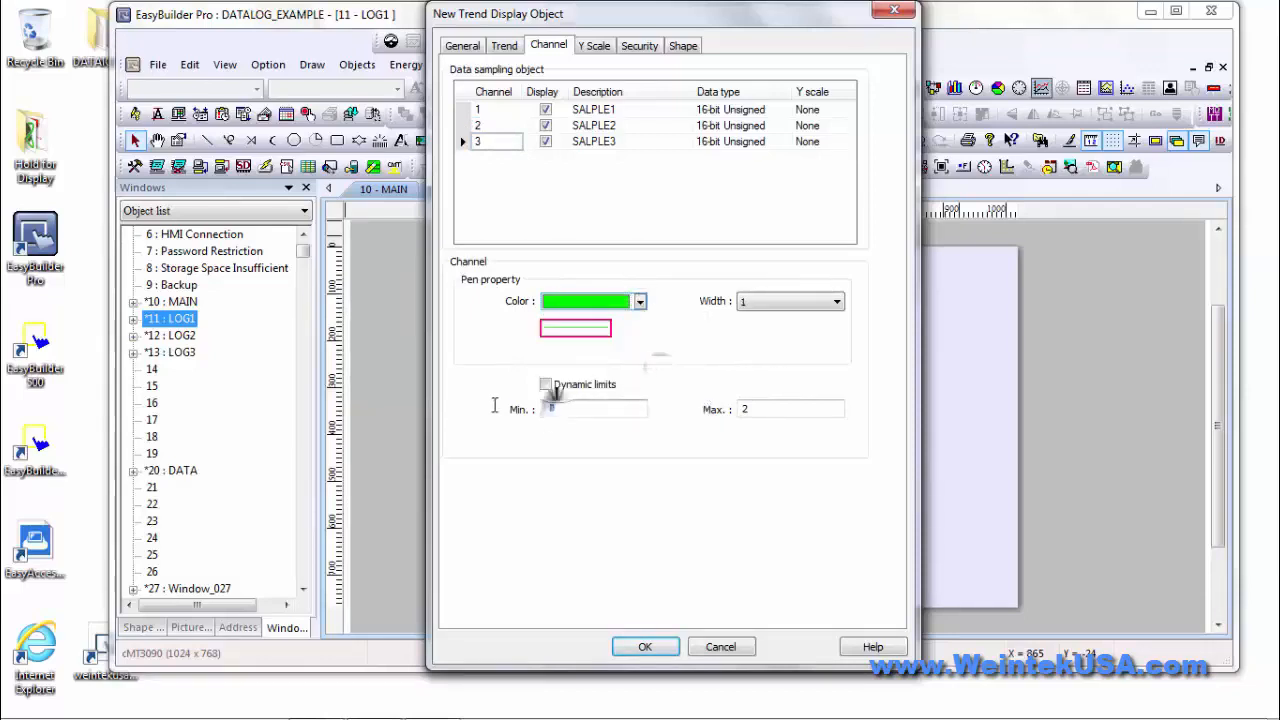
text(0)
double_click(749, 407)
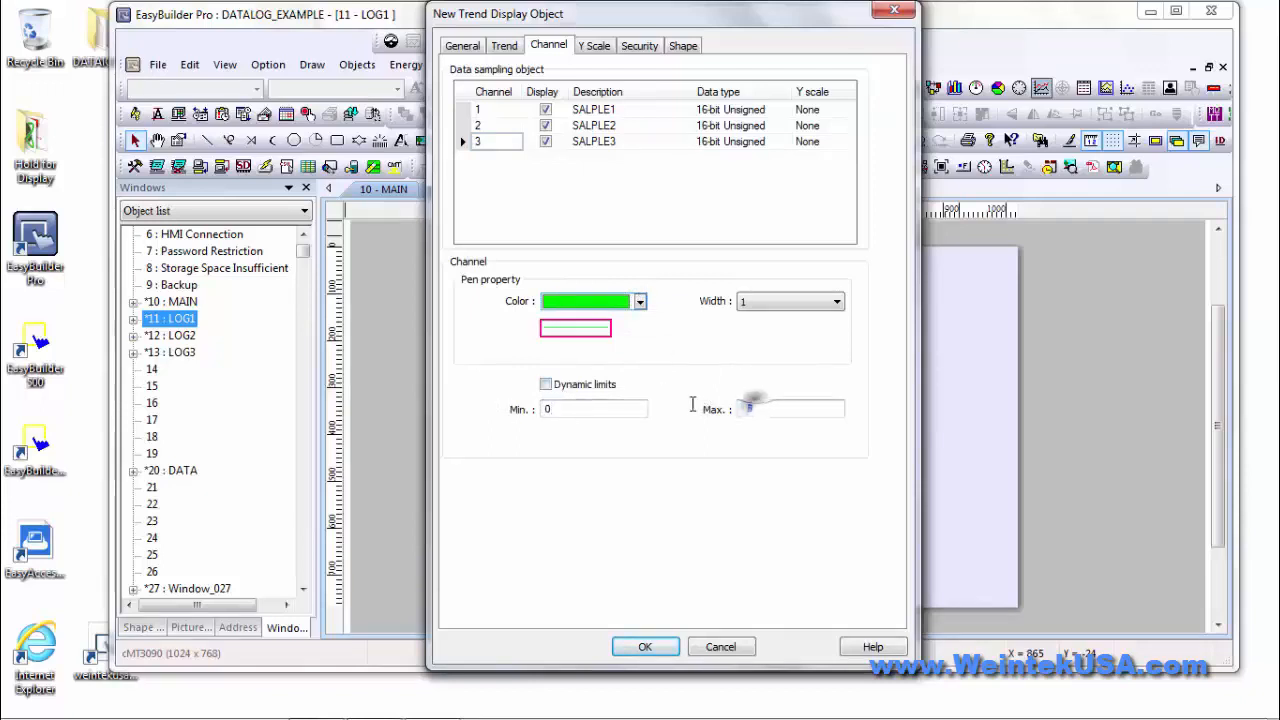
text(100)
click(780, 303)
click(768, 343)
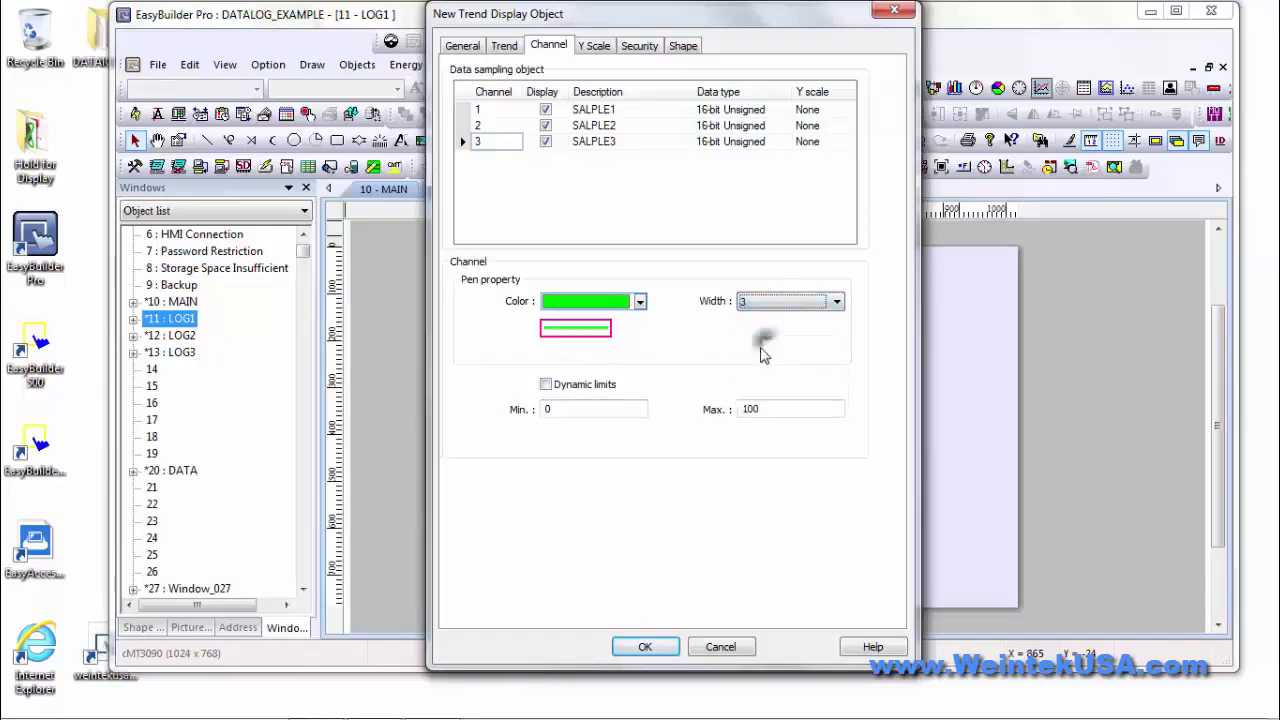
click(645, 648)
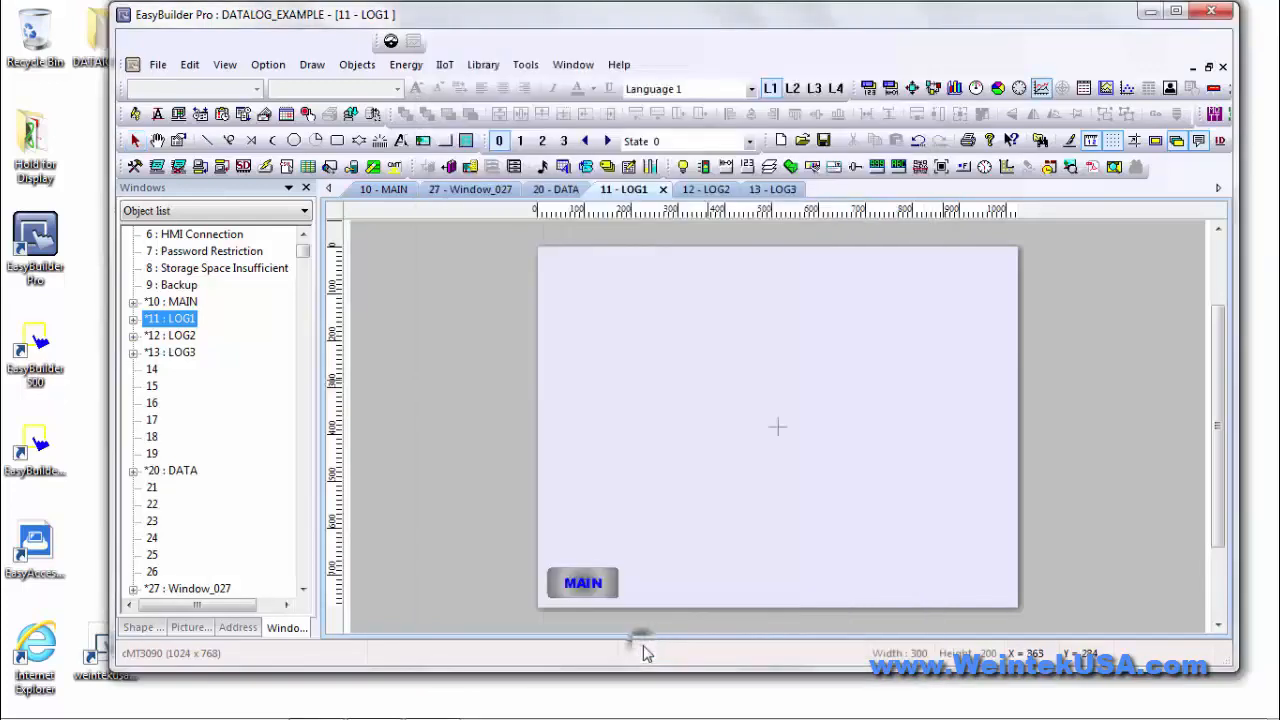
Place the trend display on the LOG1 window, enlarge it to about 858 by 404, and position it above the MAIN button.
click(683, 392)
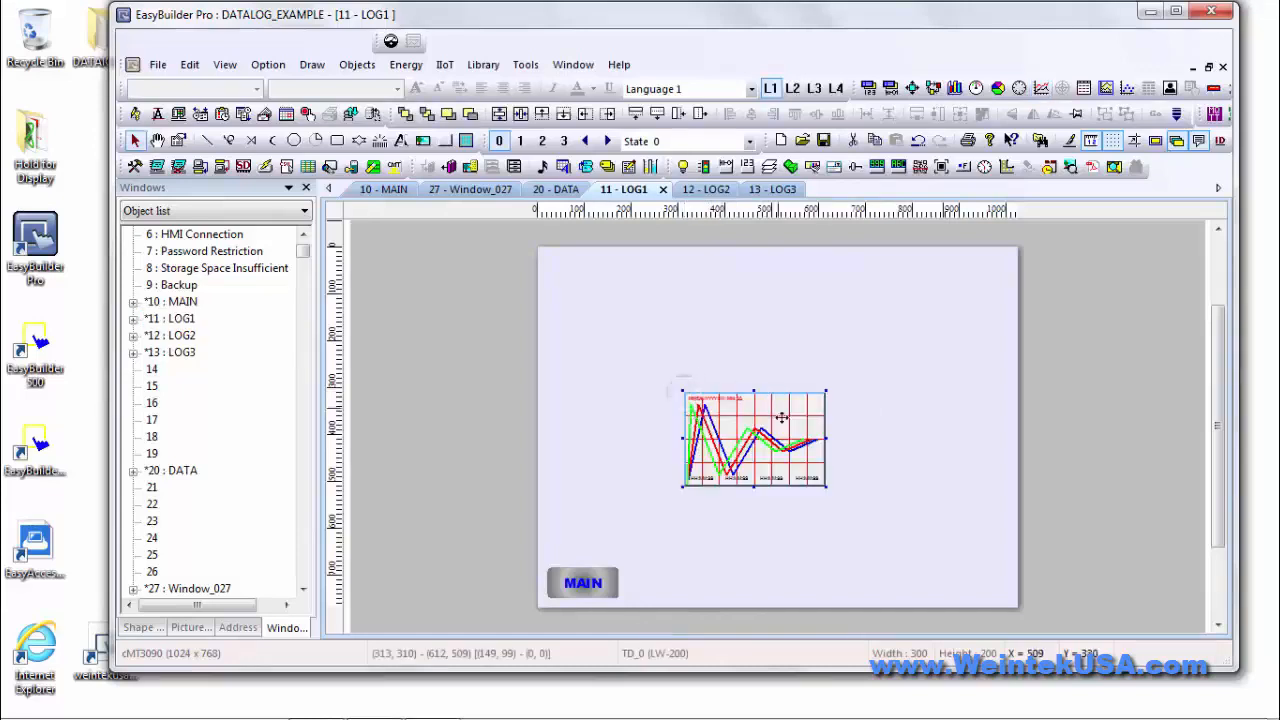
drag(790, 433, 687, 389)
drag(723, 443, 984, 540)
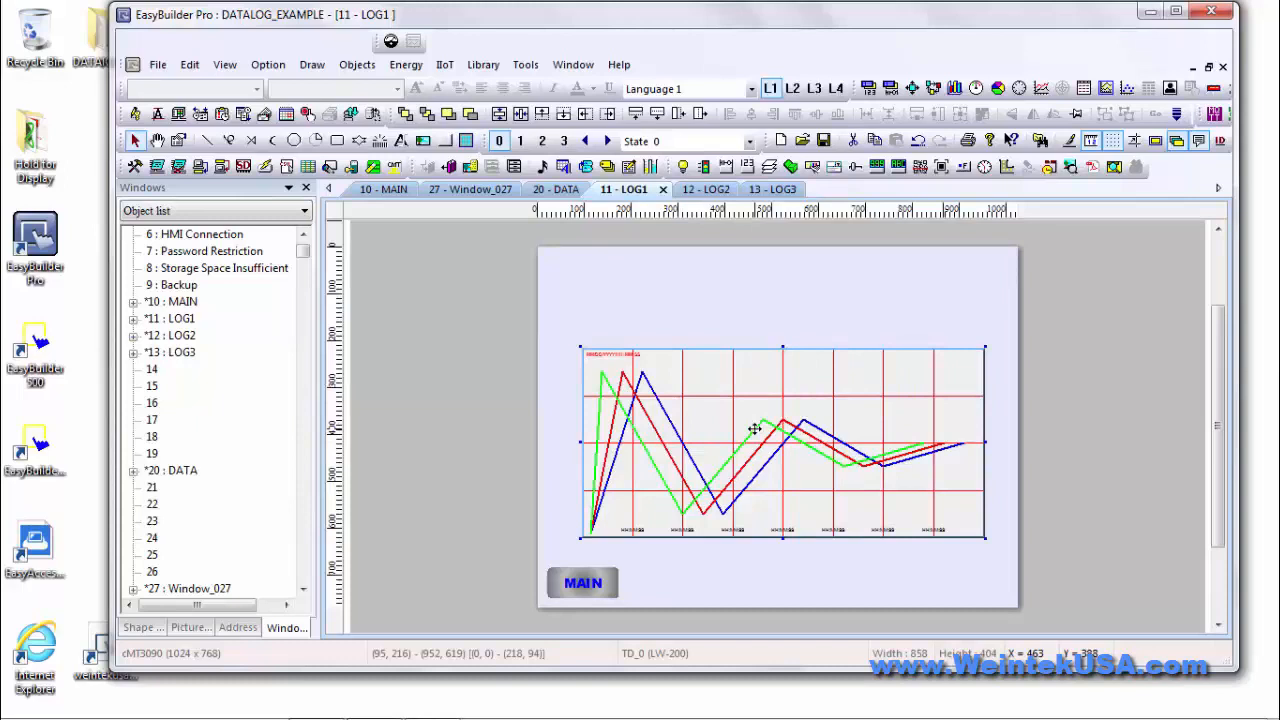
drag(649, 379, 644, 379)
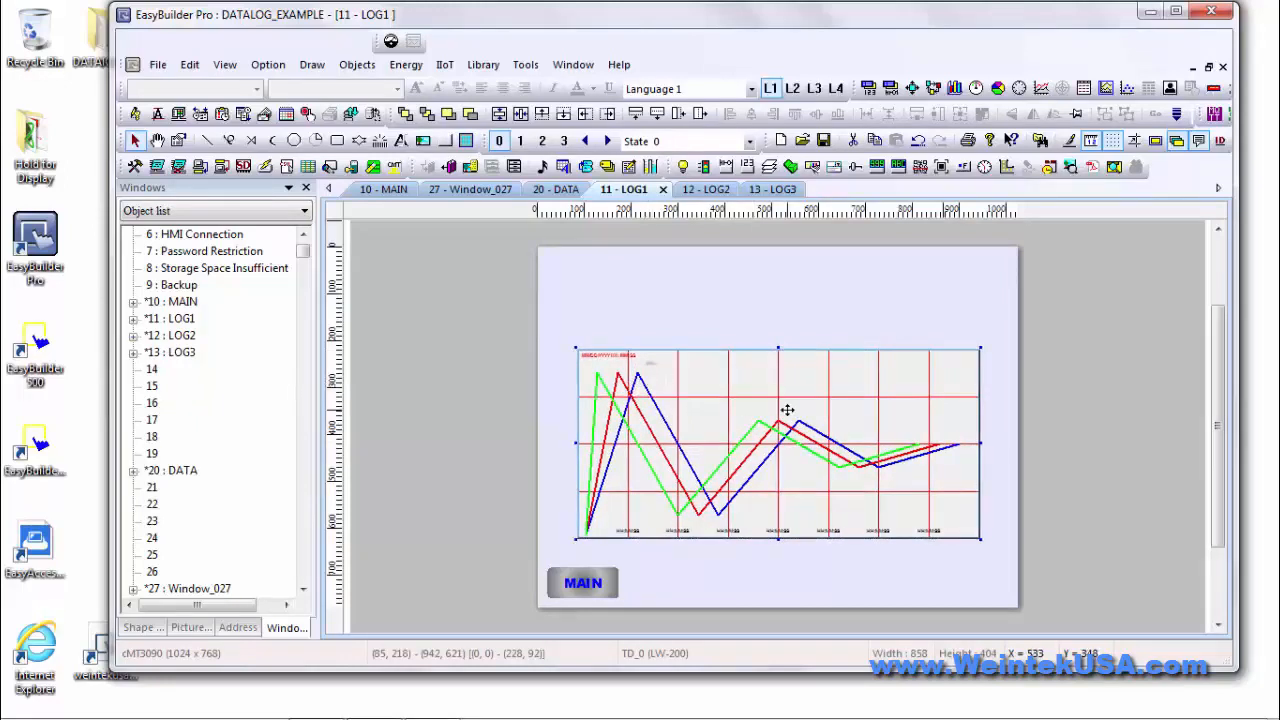
click(714, 294)
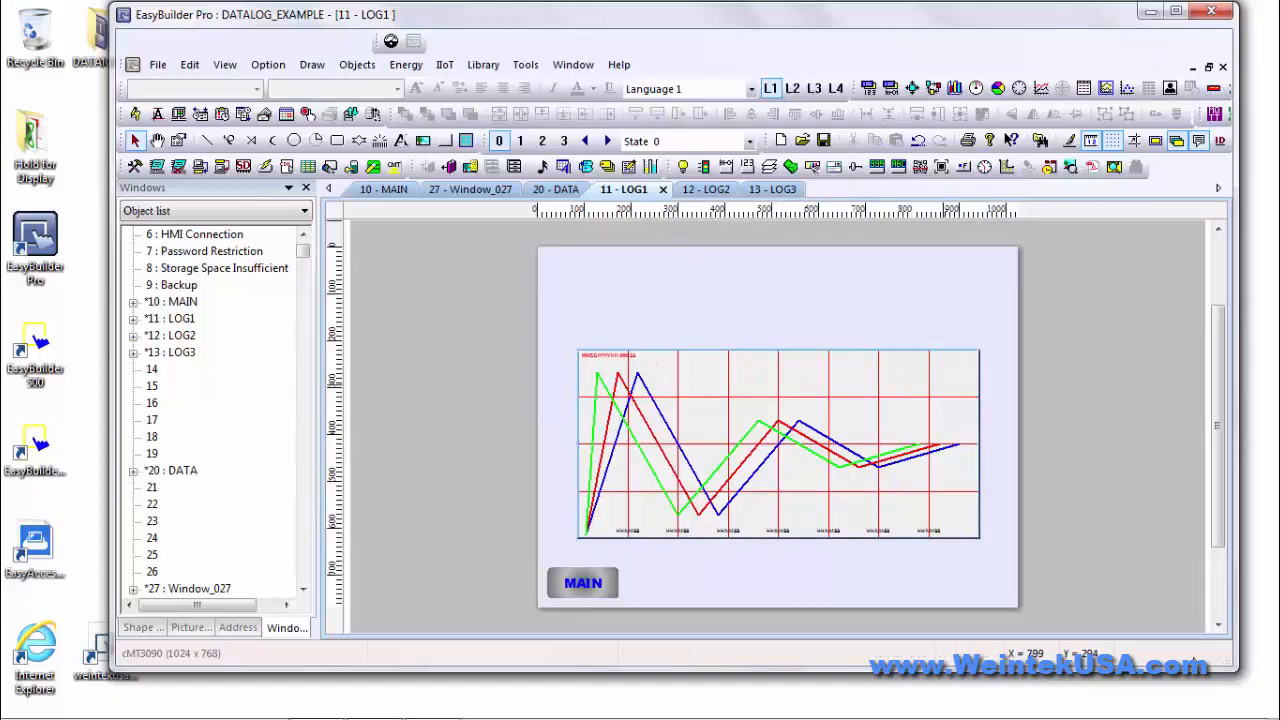
Set the Y scale of channel 1, SALPLE1, to Main Axis in the trend display's properties.
double_click(905, 392)
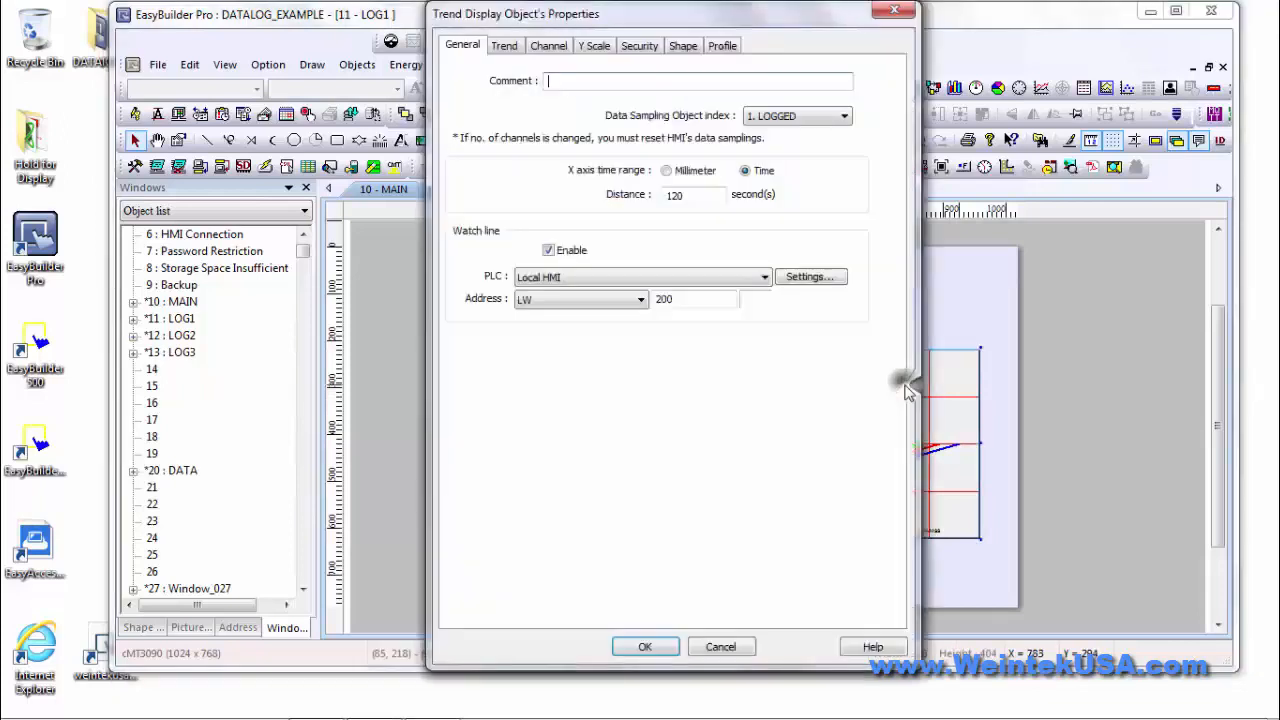
click(596, 48)
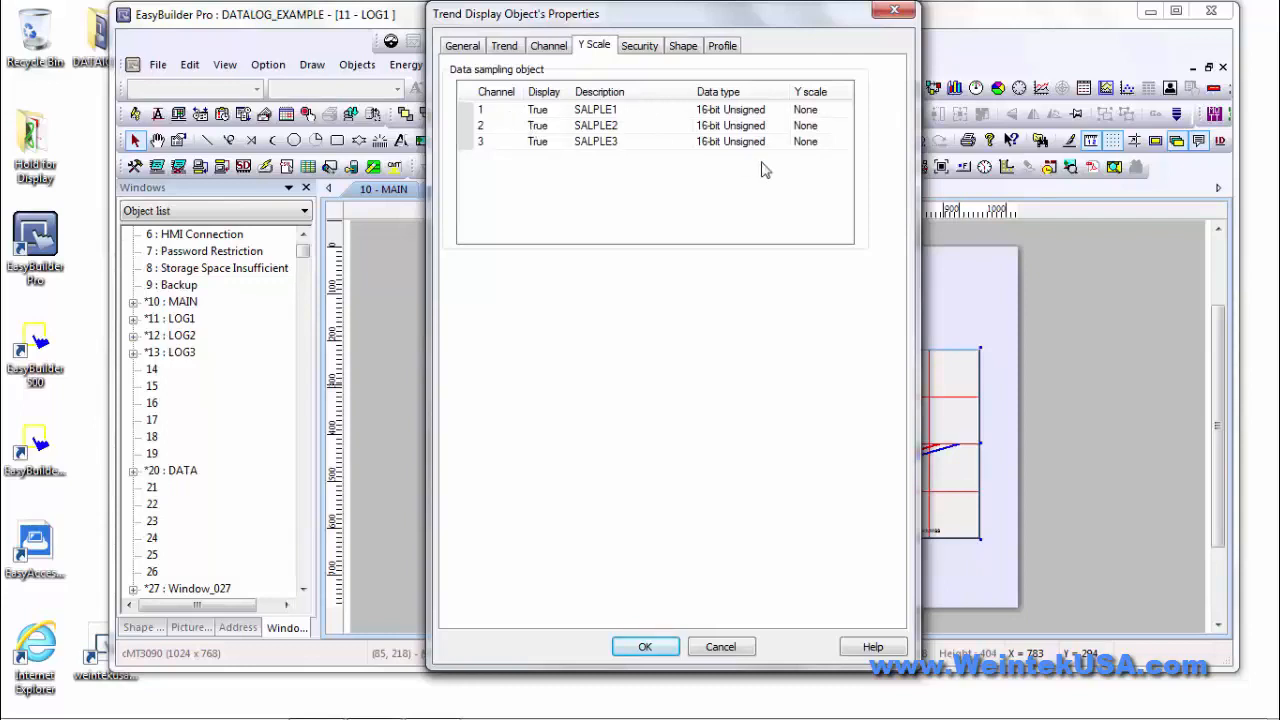
click(831, 109)
click(845, 109)
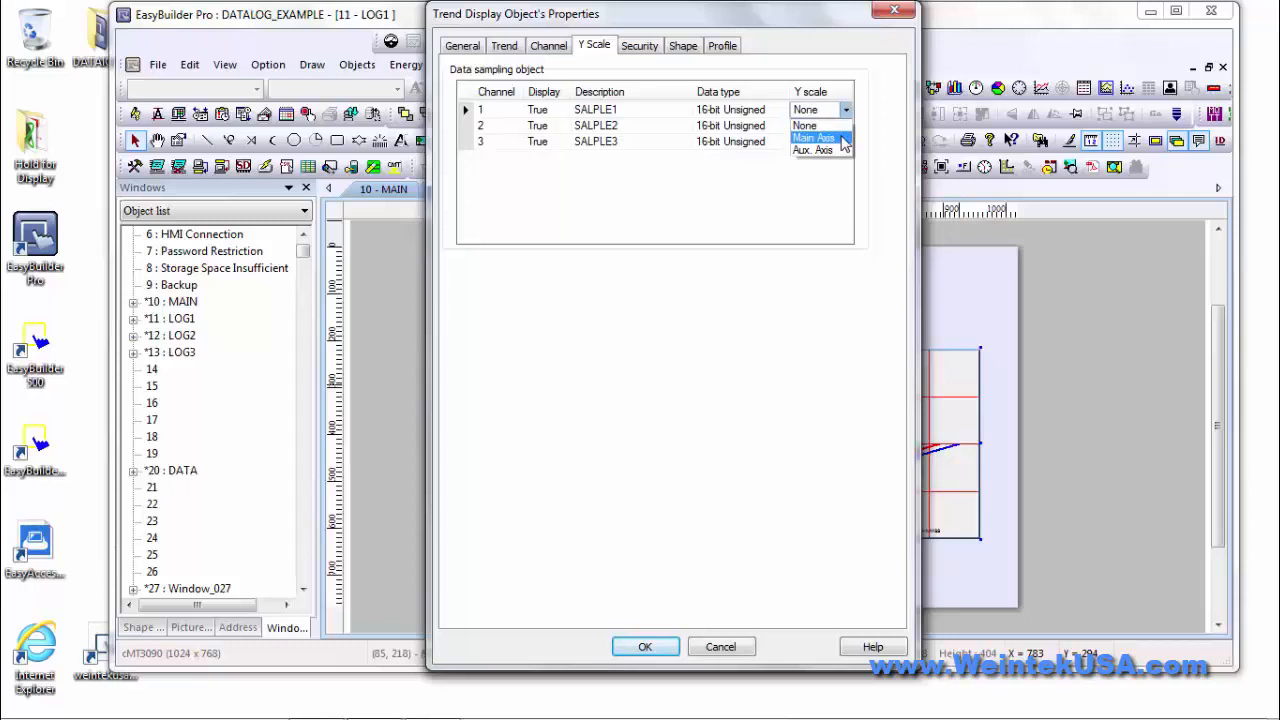
click(842, 138)
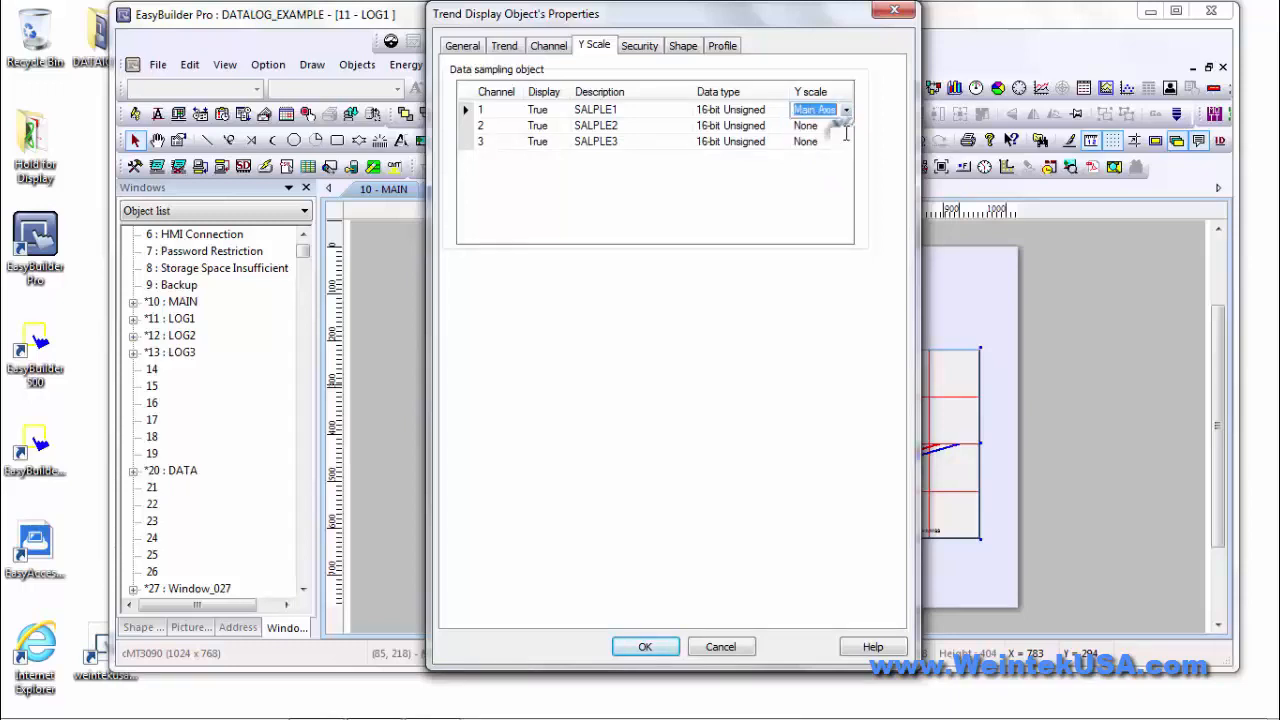
Set the Y scale of channel 2, SALPLE2, to Main Axis and keep channel 3, SALPLE3, at None.
click(820, 125)
click(846, 126)
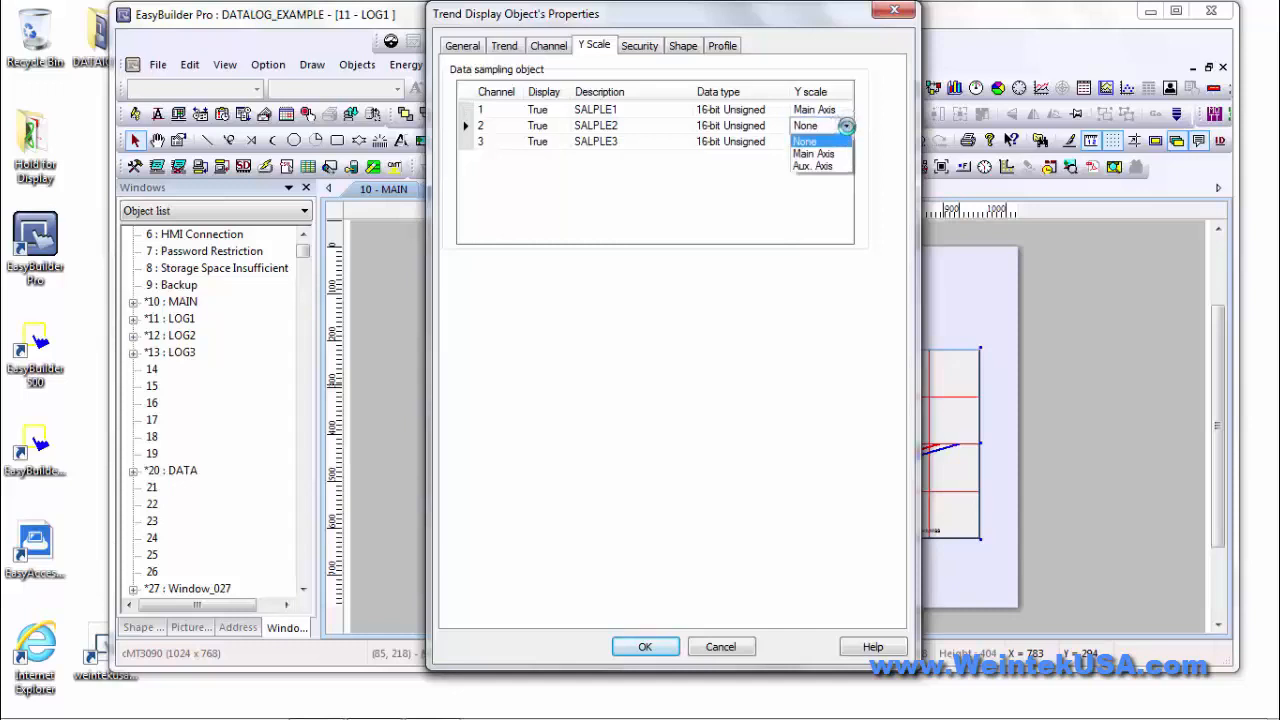
click(840, 154)
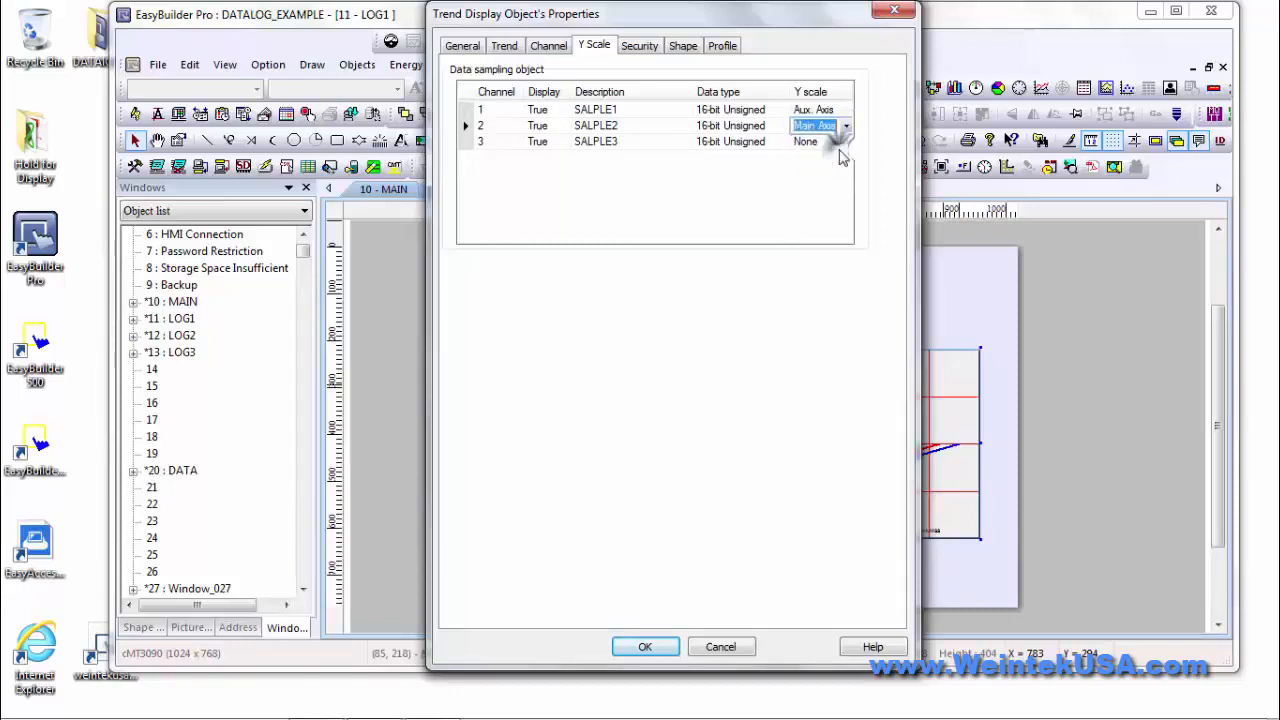
click(843, 143)
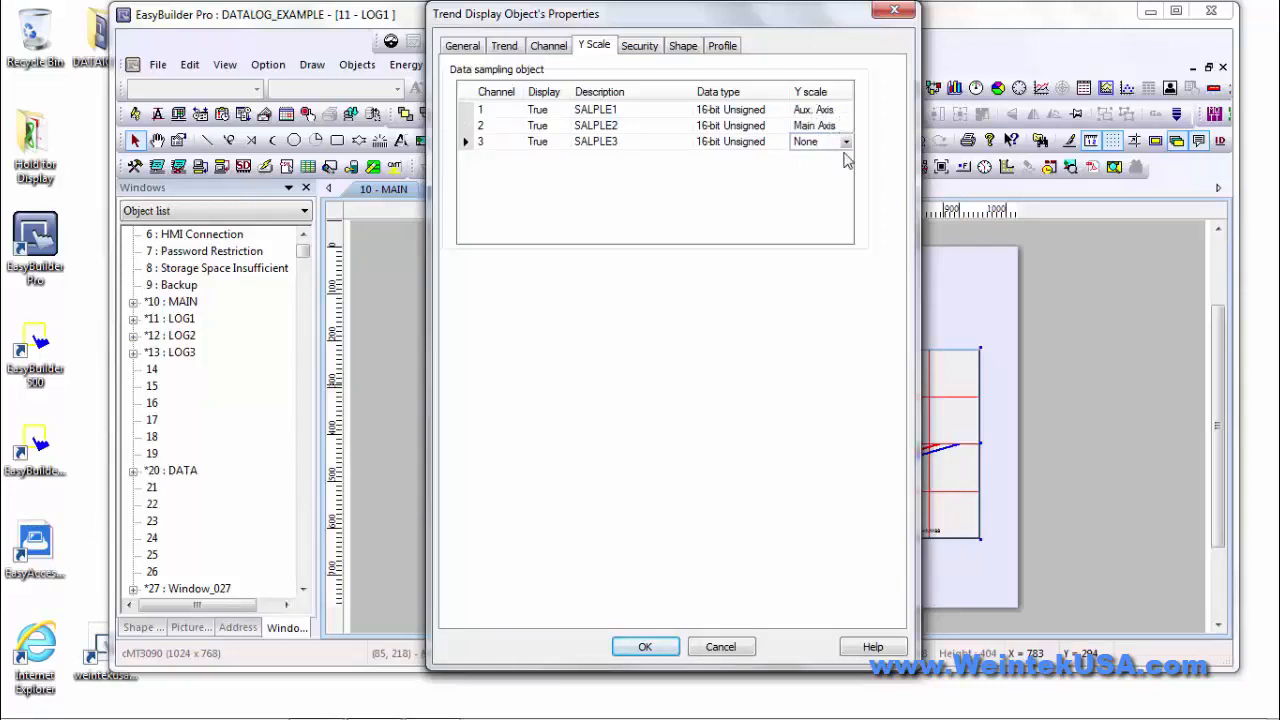
click(846, 144)
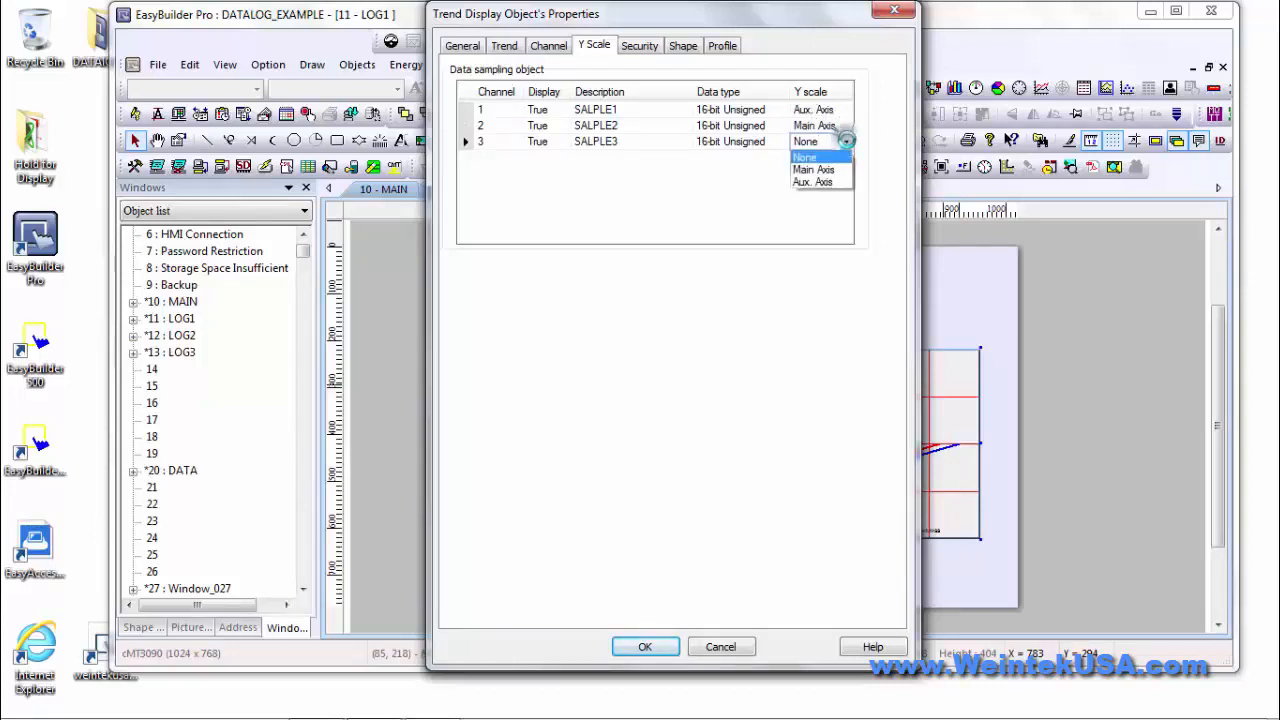
click(846, 144)
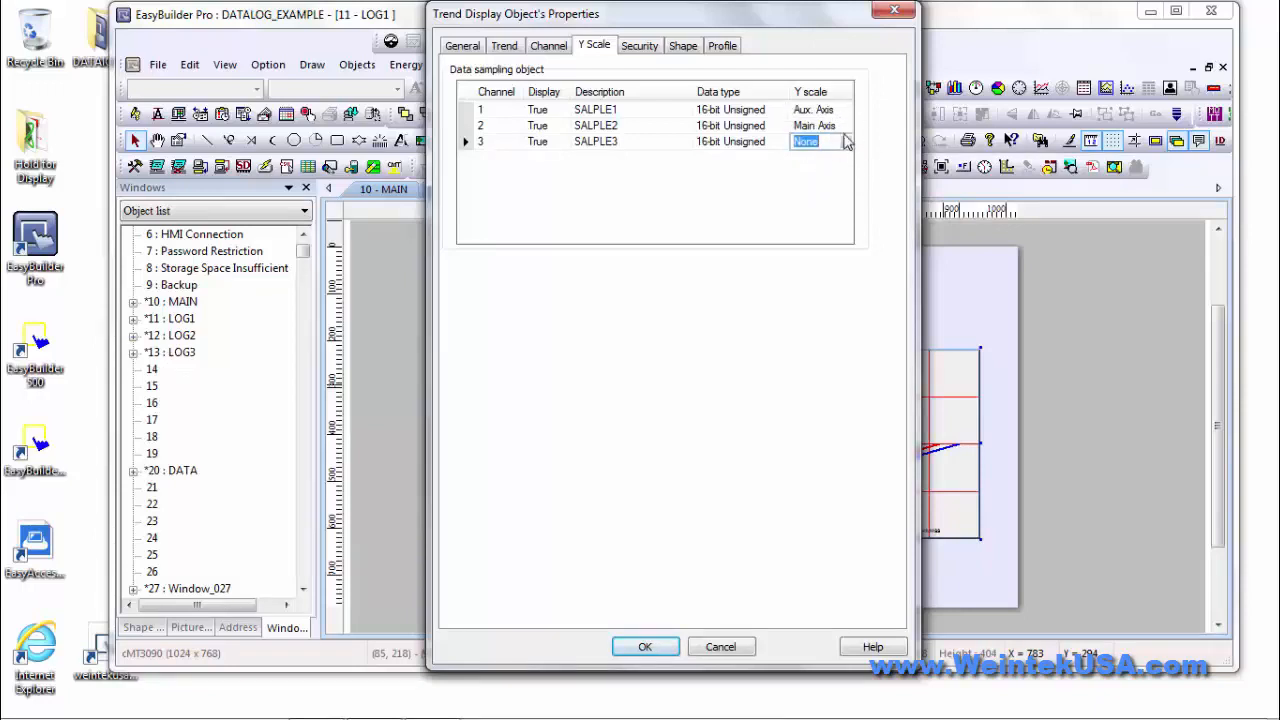
Assign Main Axis to channel 1 and Aux. Axis to channel 2 as Y scales, and accept the trend display's properties.
click(843, 109)
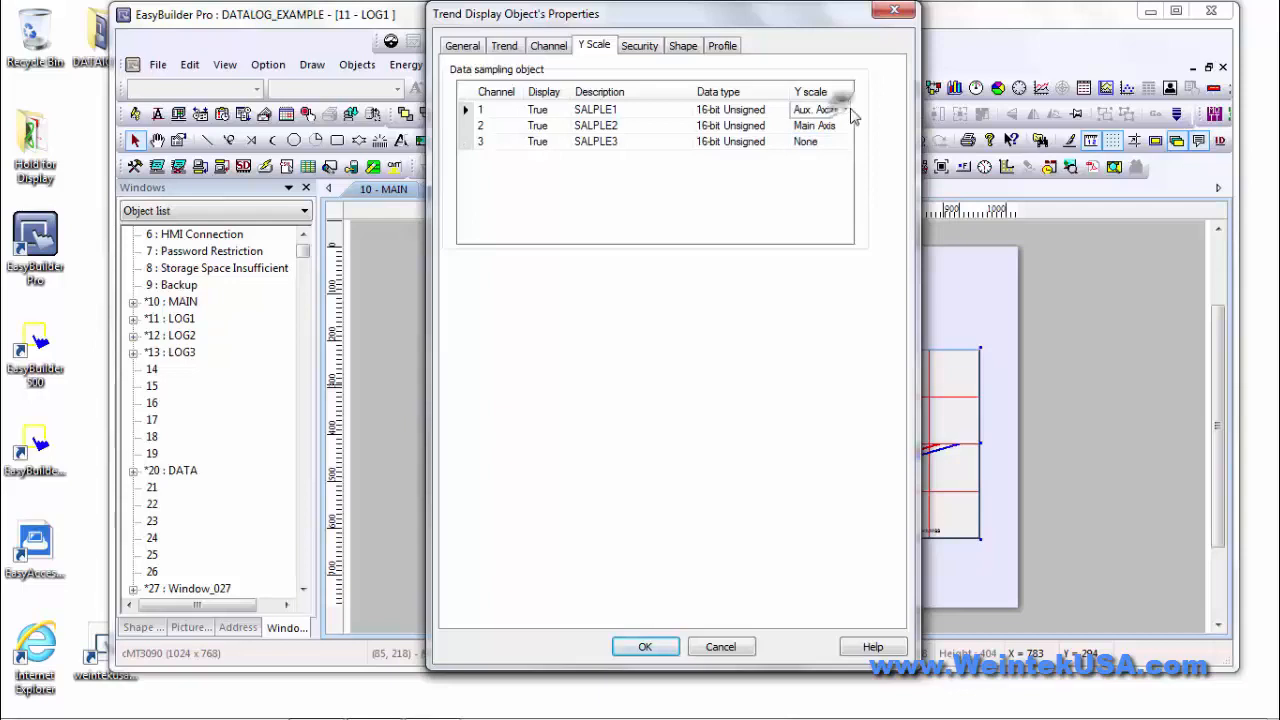
click(847, 110)
click(838, 139)
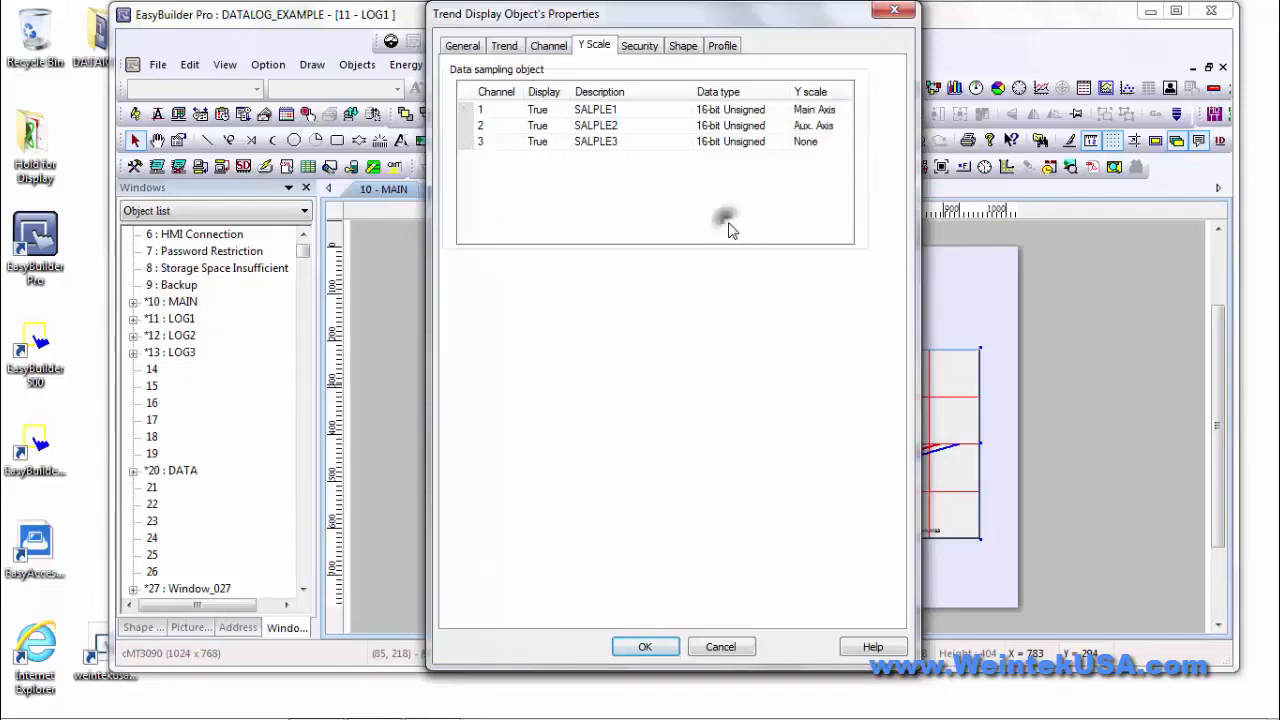
click(640, 646)
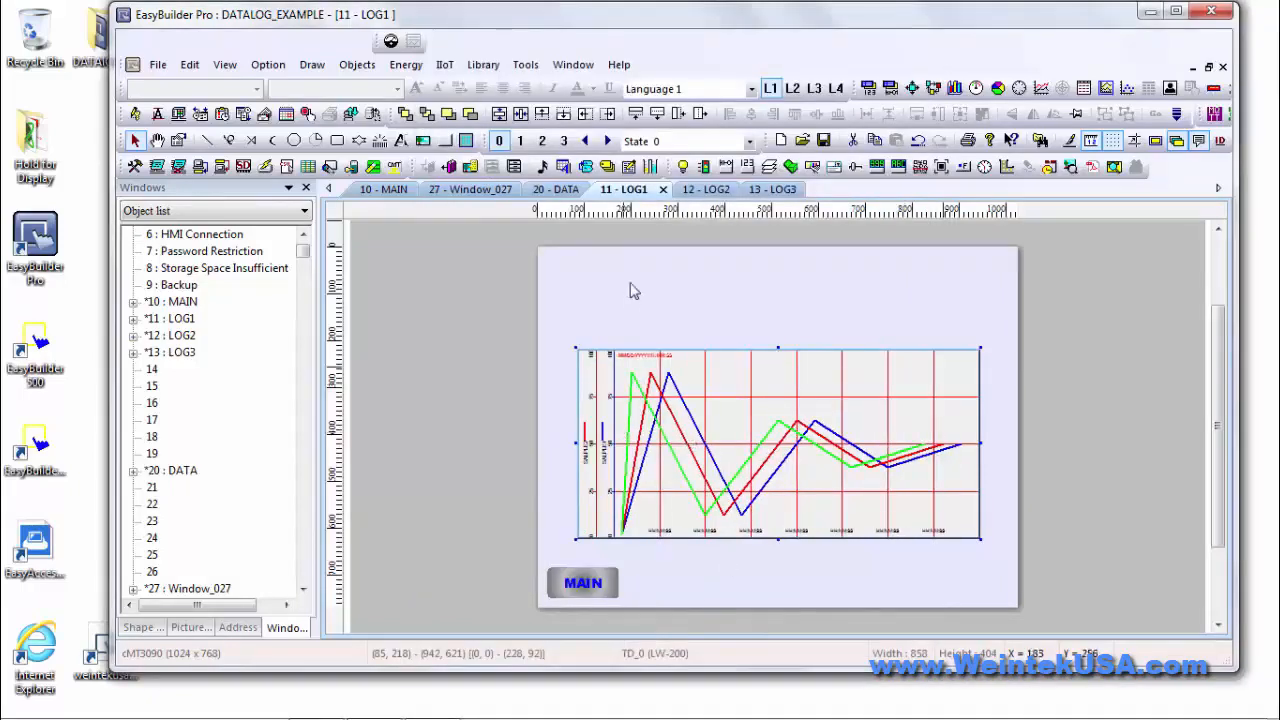
Maximize the editor window and examine the trend display's two Y scales and curves at 100 % zoom.
double_click(630, 22)
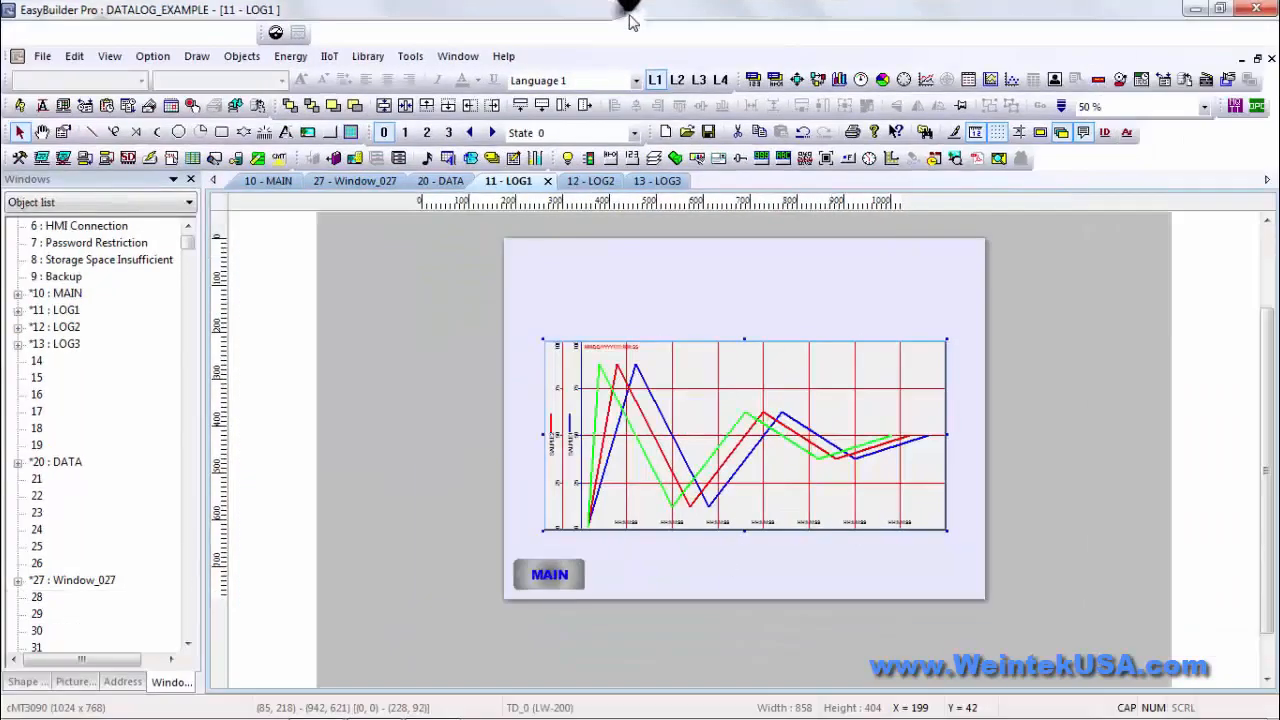
key(ctrl+plus)
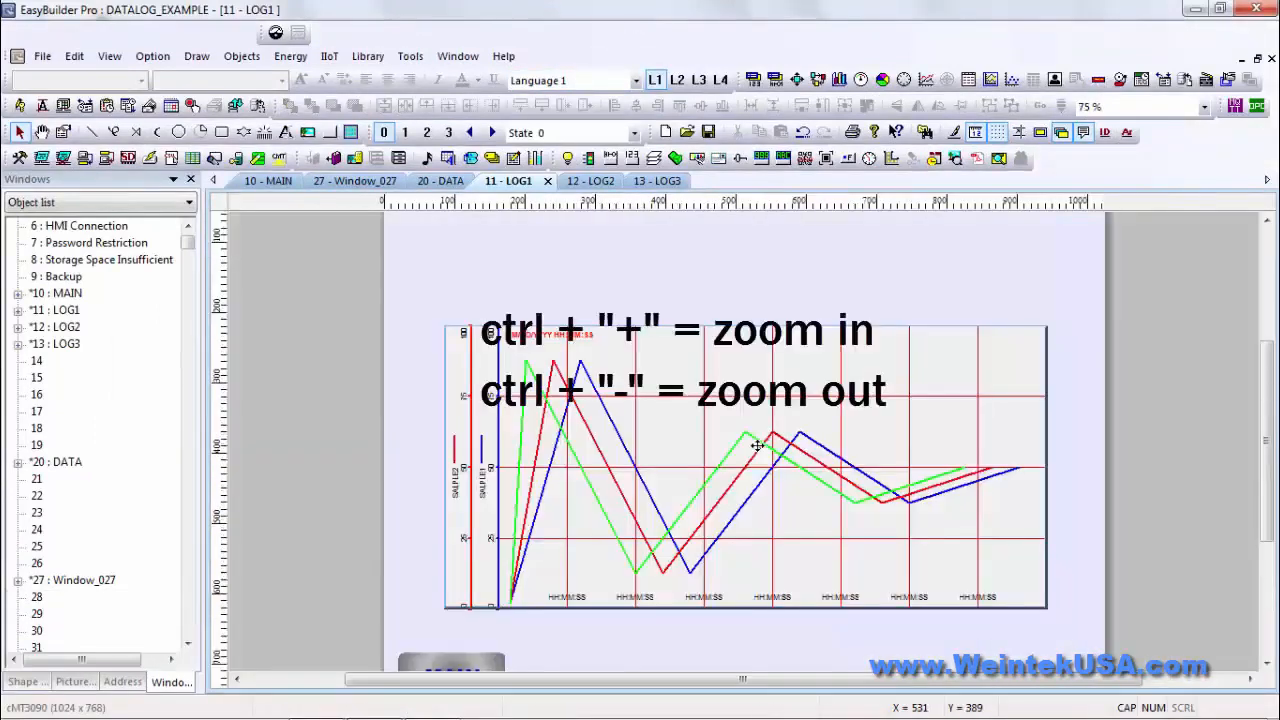
key(ctrl+plus)
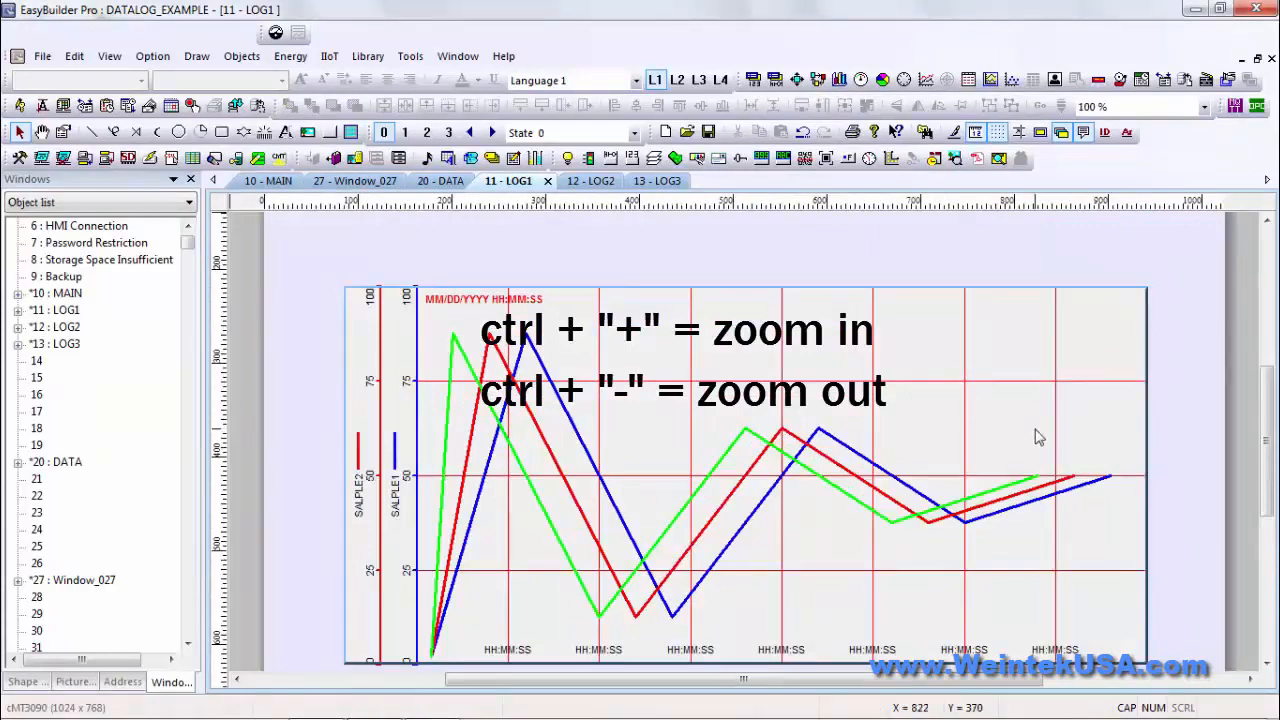
drag(1270, 425, 1272, 445)
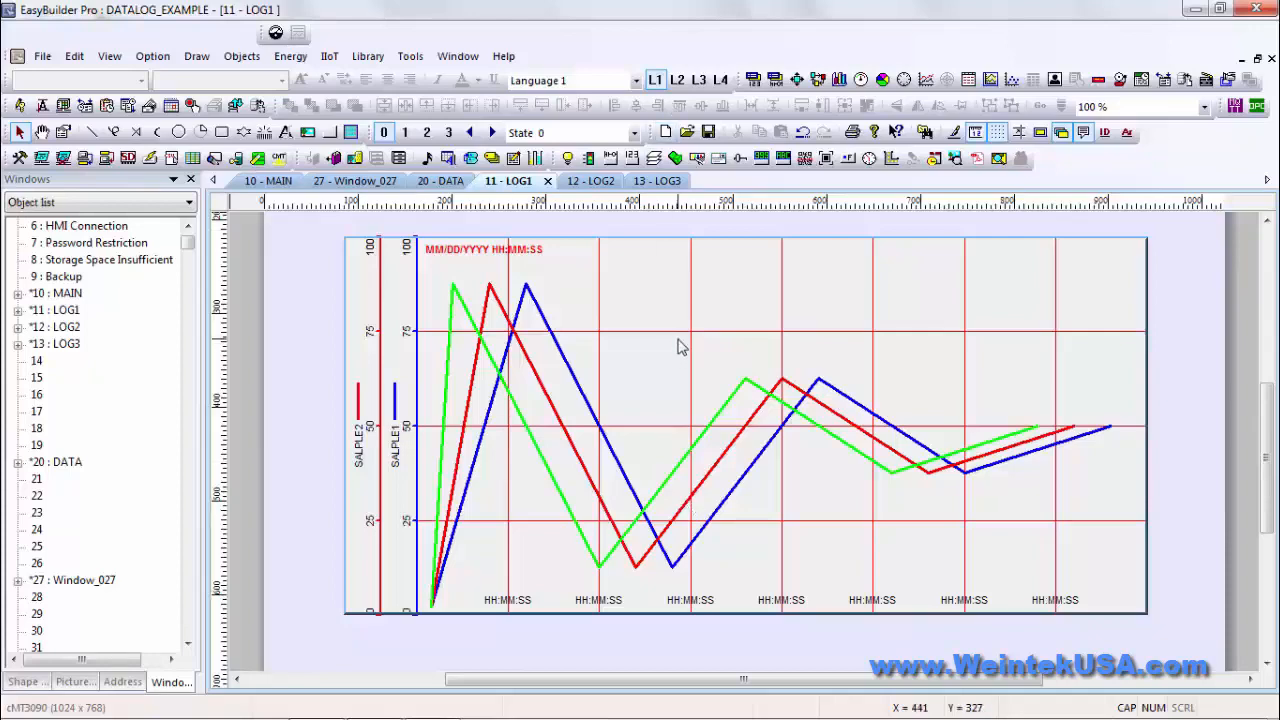
scroll(682, 347, down, 2)
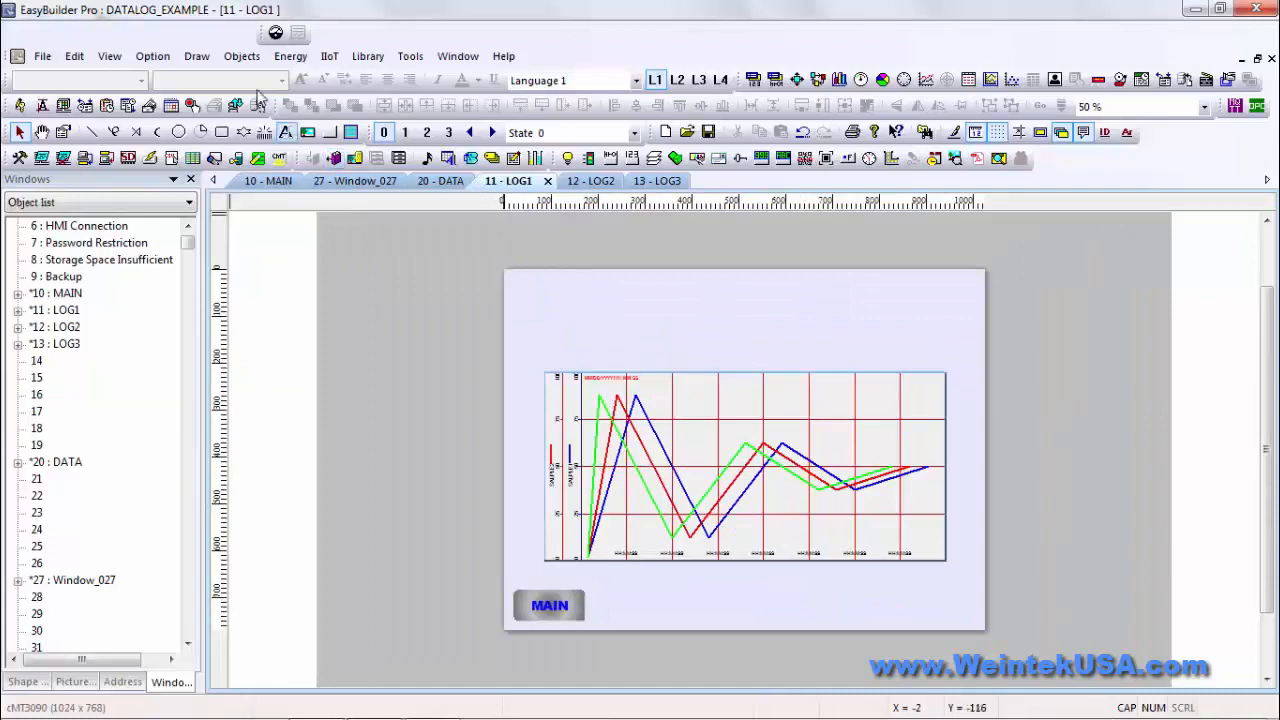
Open the LOG2 window and start a new history data display object based on the LOGGED data sampling.
click(240, 56)
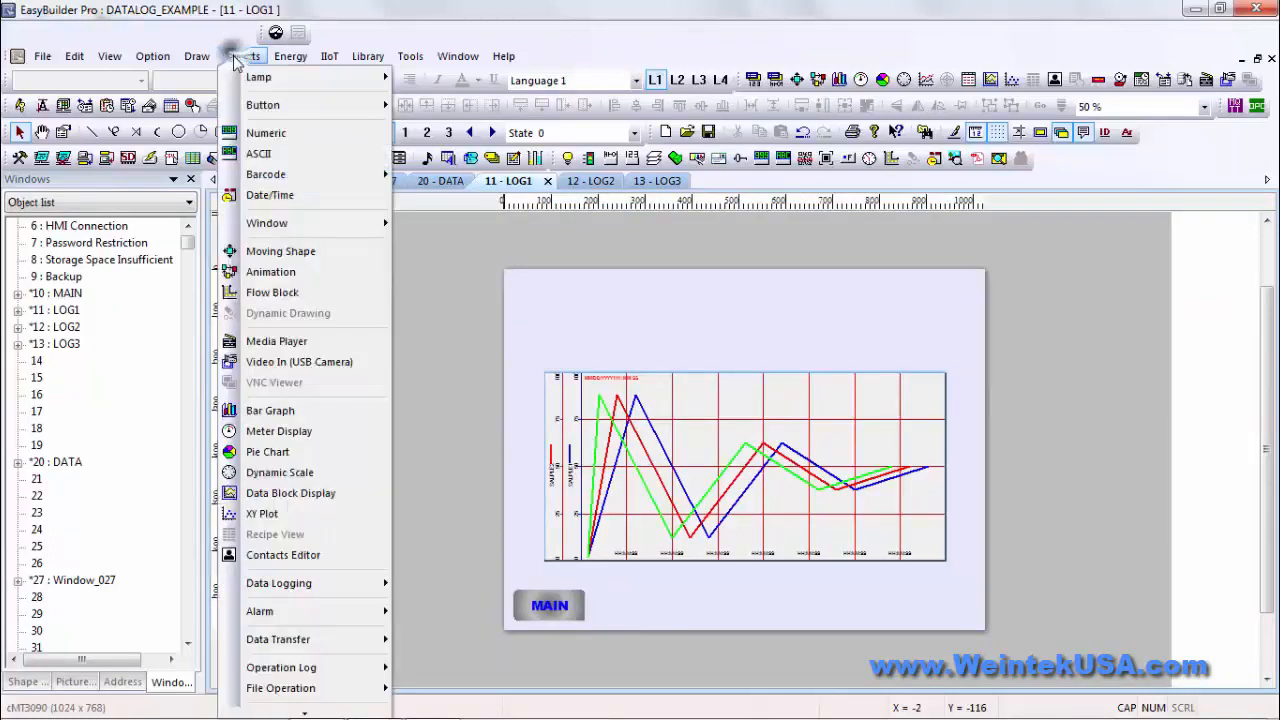
click(240, 56)
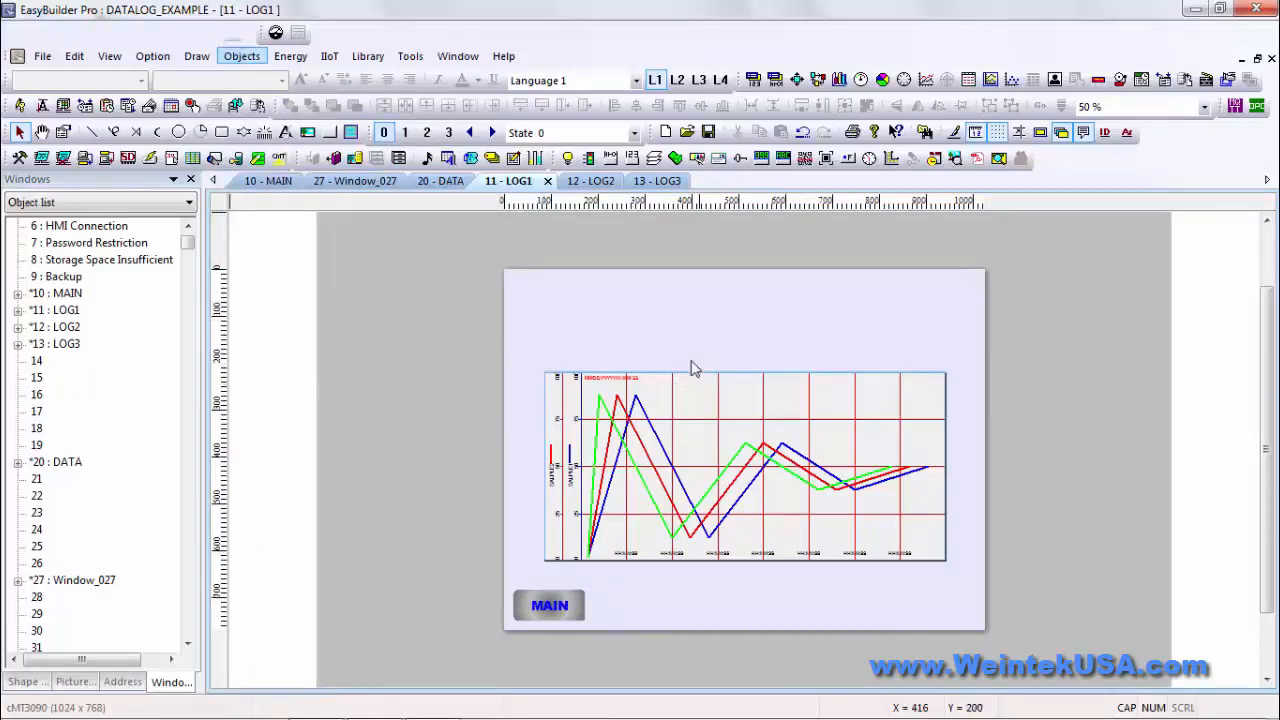
double_click(73, 330)
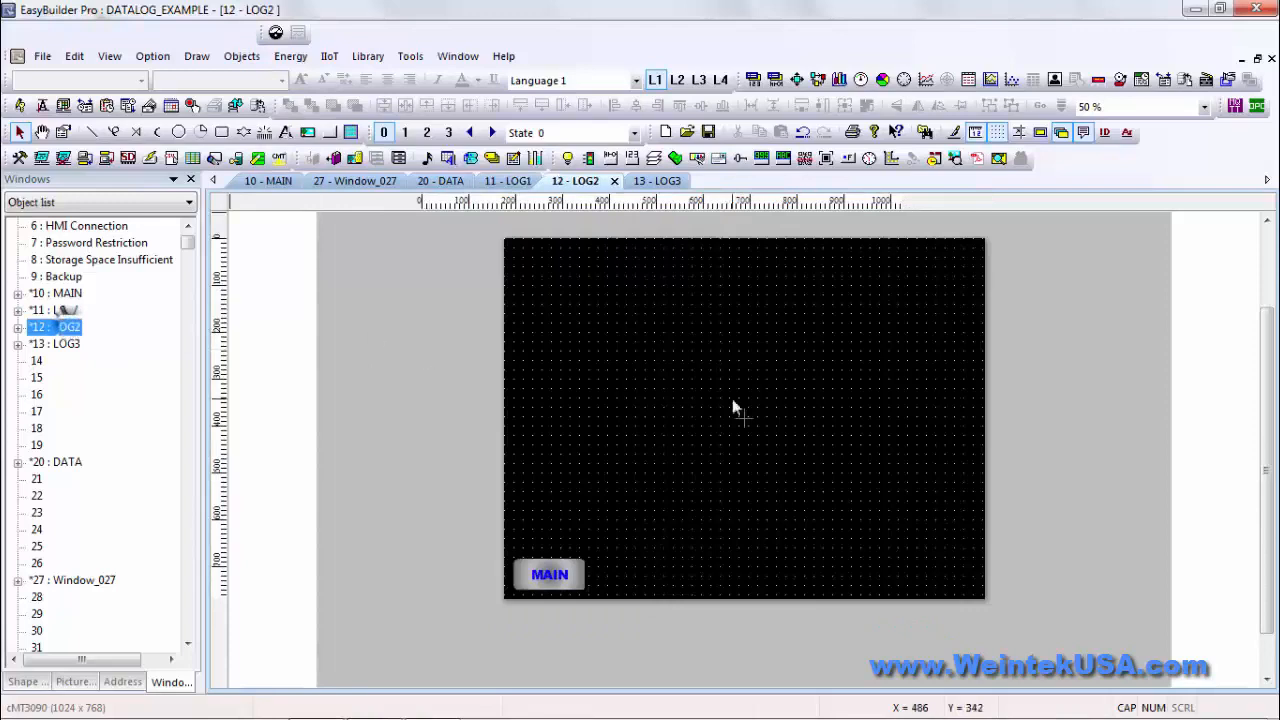
click(969, 80)
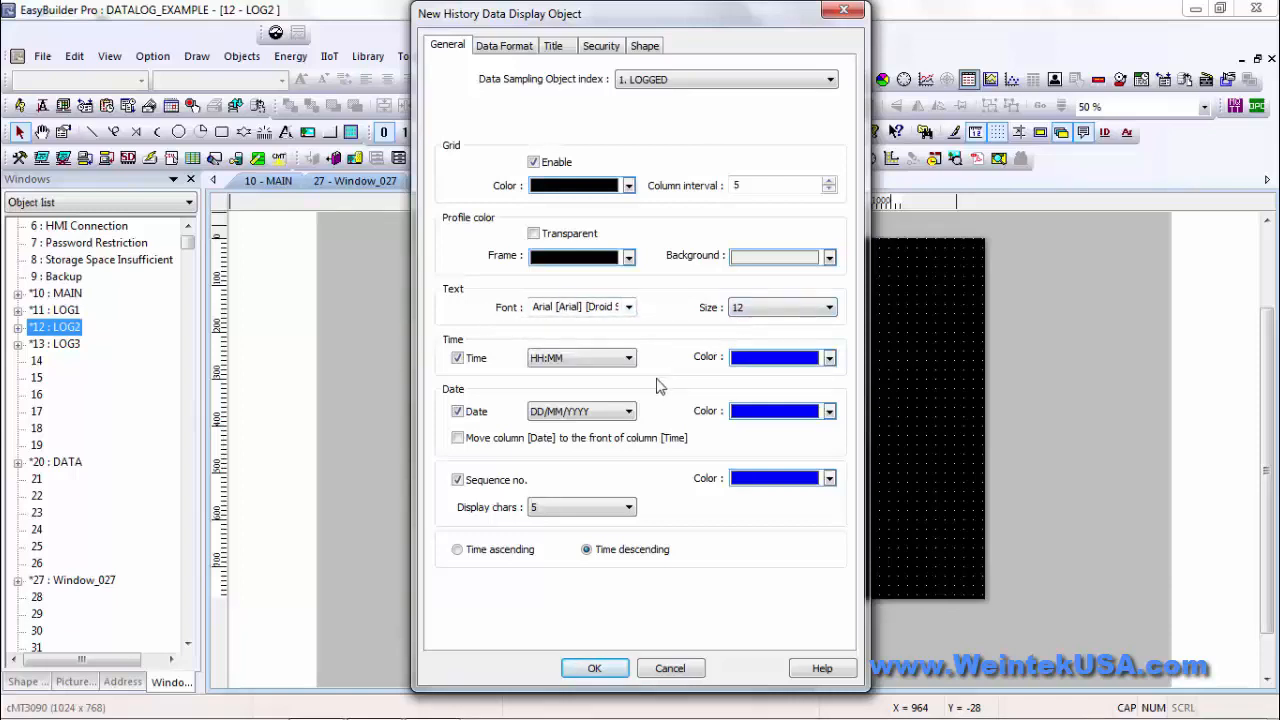
click(620, 360)
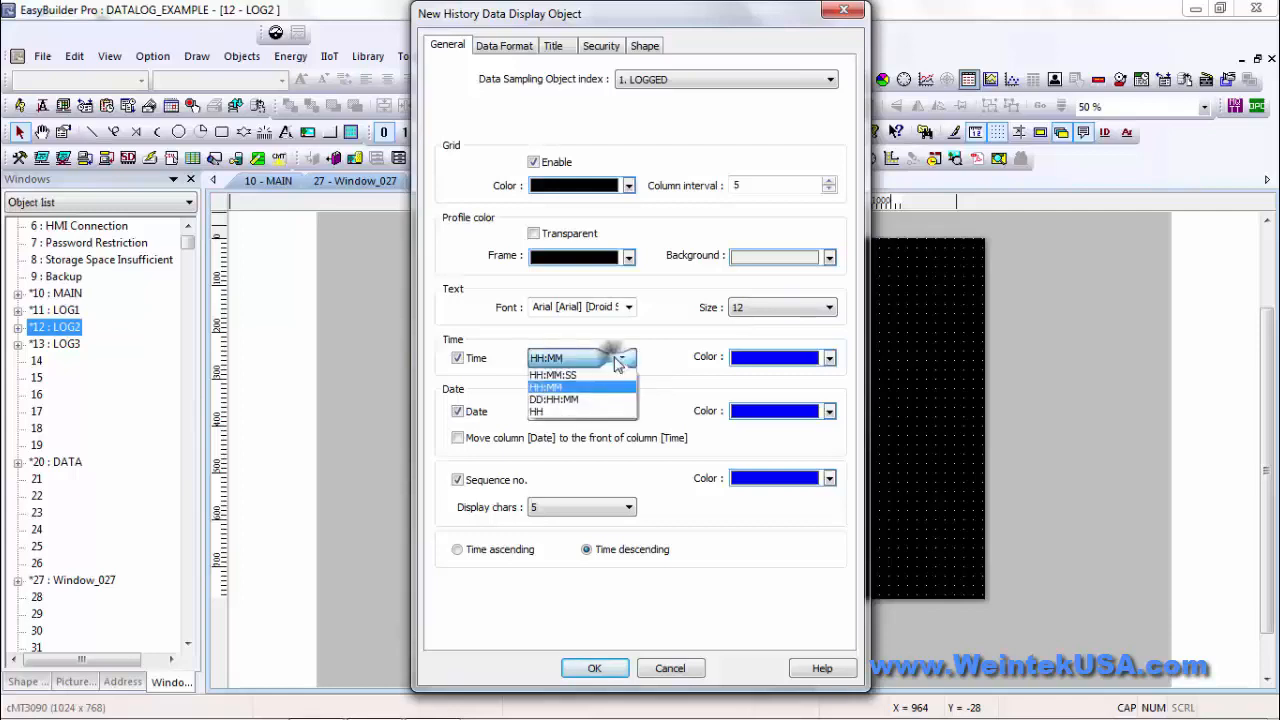
click(615, 360)
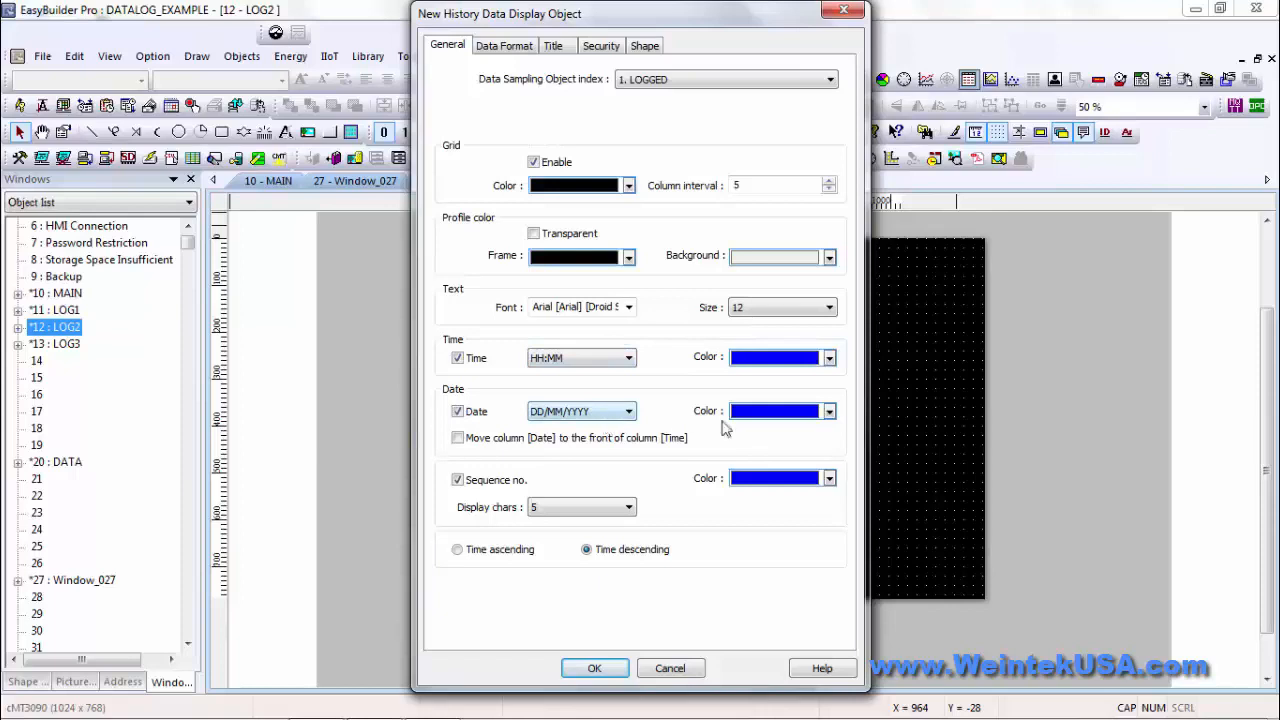
scroll(704, 470, down, 1)
scroll(657, 513, down, 1)
Format channel 1 of the history data display with 3 digits before and 1 digit after the decimal point.
click(505, 46)
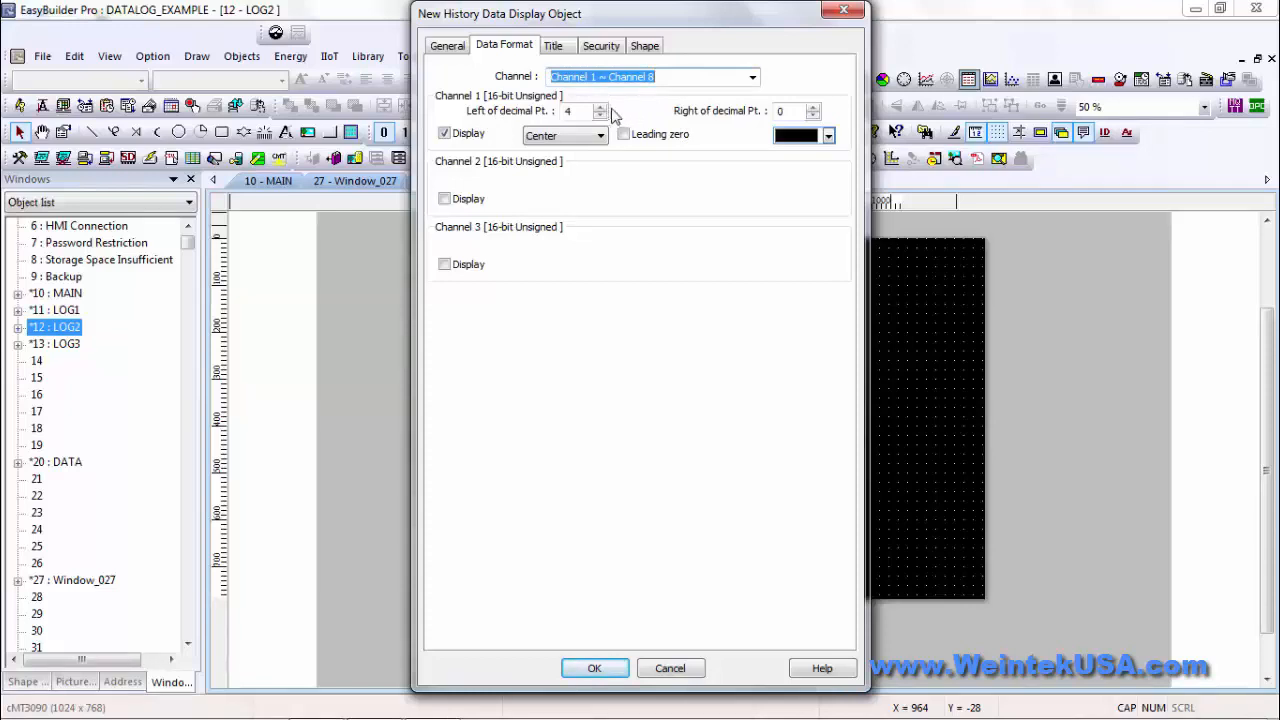
click(814, 107)
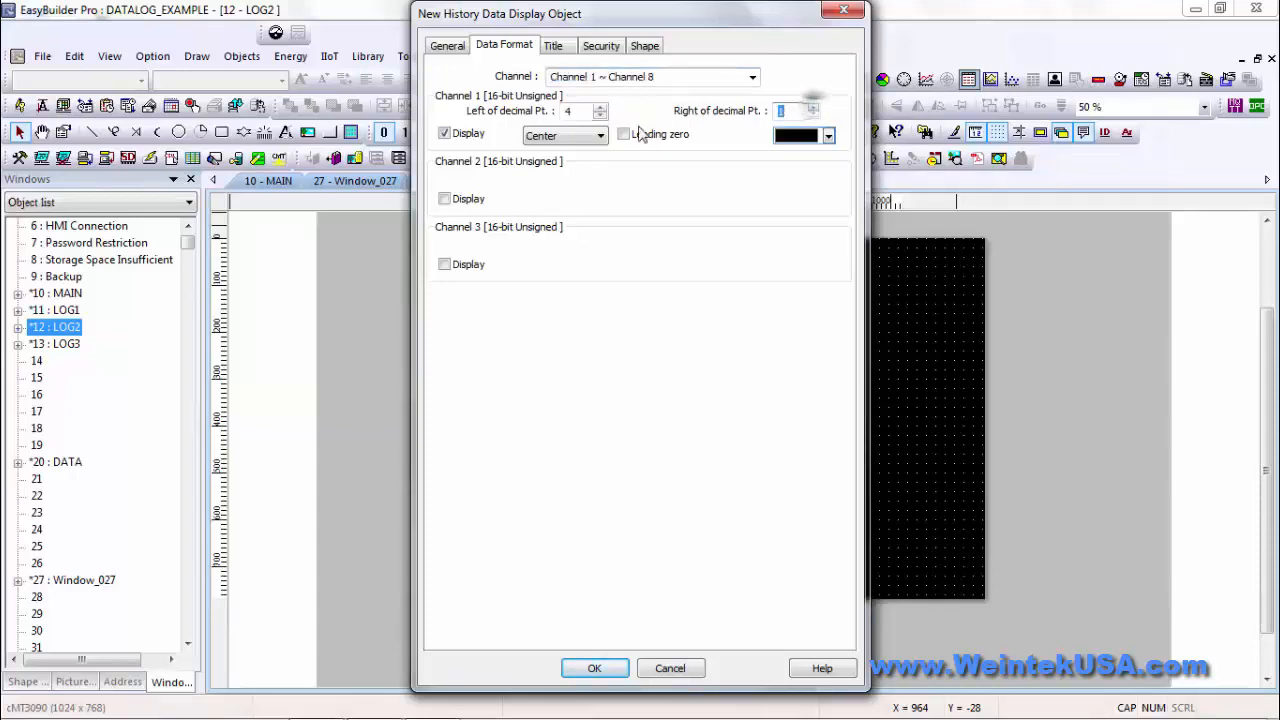
click(601, 115)
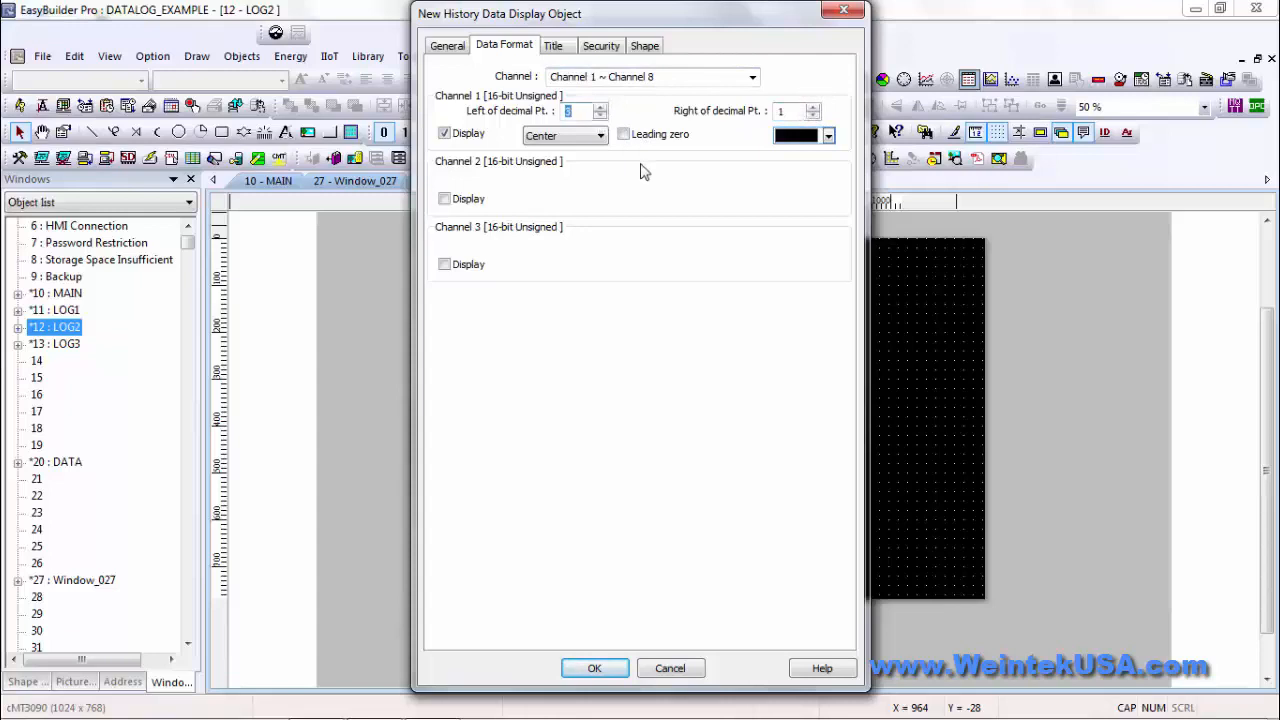
Enable the display of channels 2 and 3, each with 3 digits before and 1 digit after the decimal point.
click(445, 199)
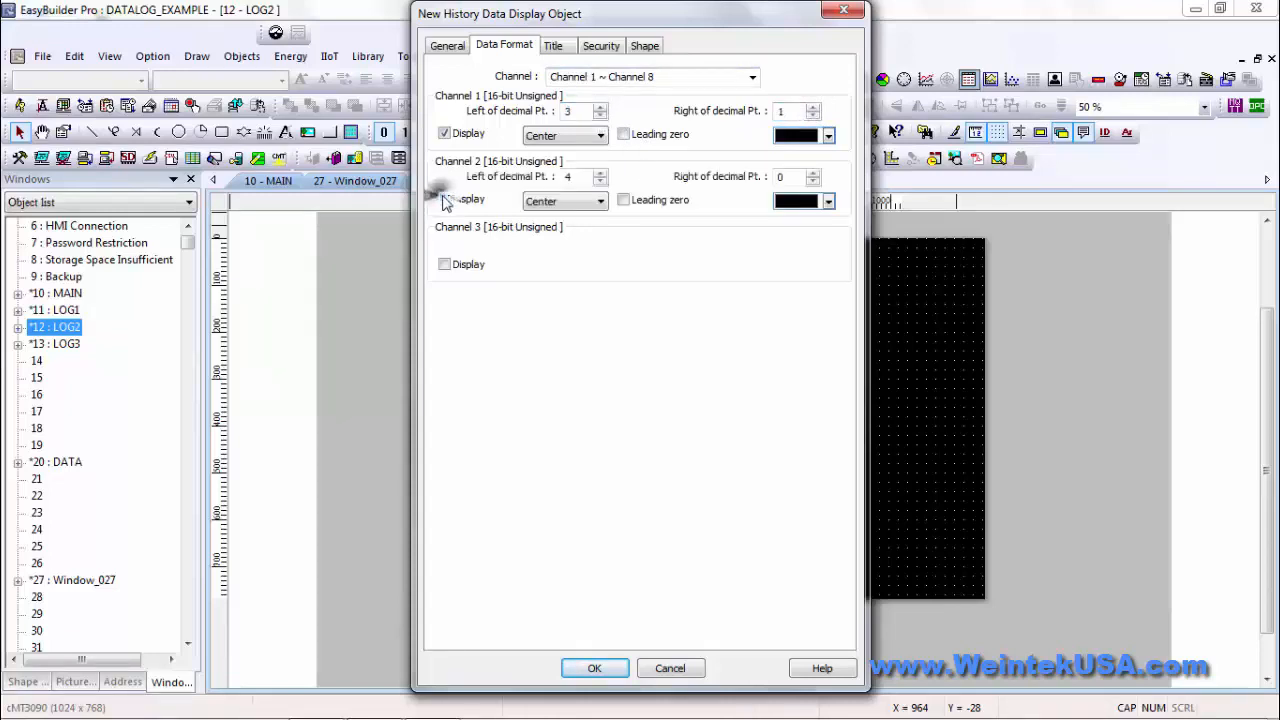
click(600, 183)
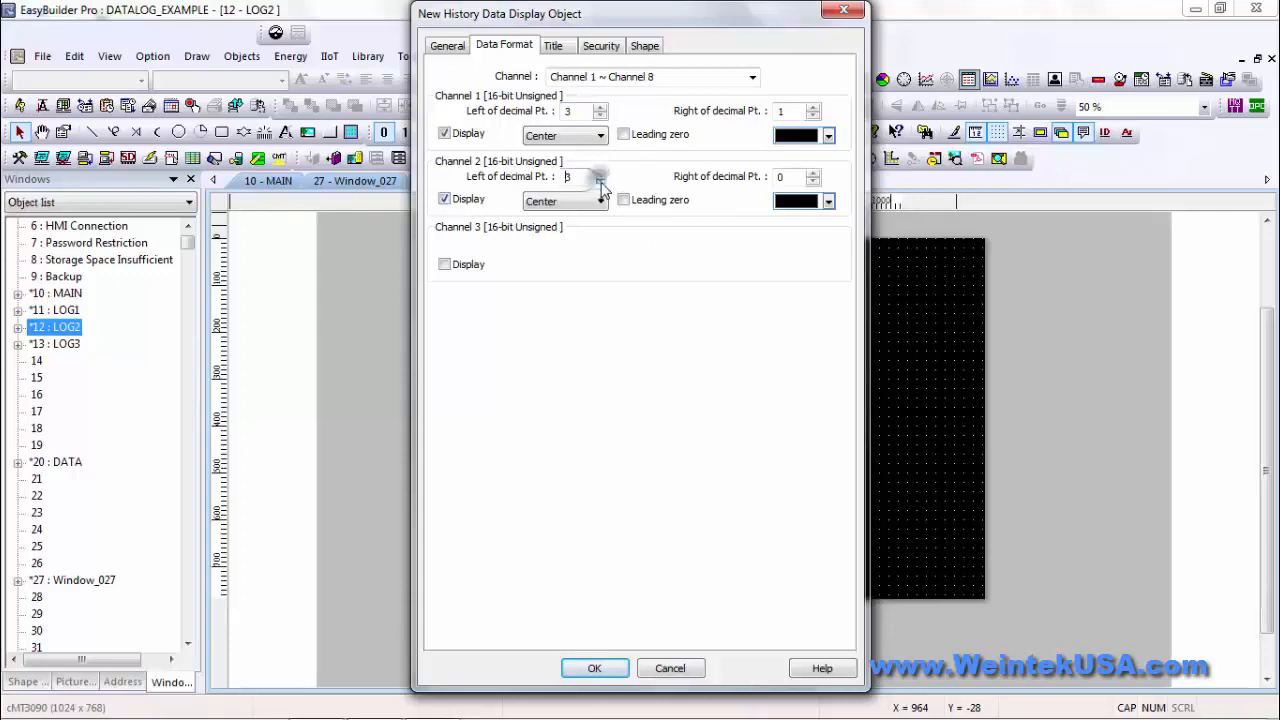
click(813, 172)
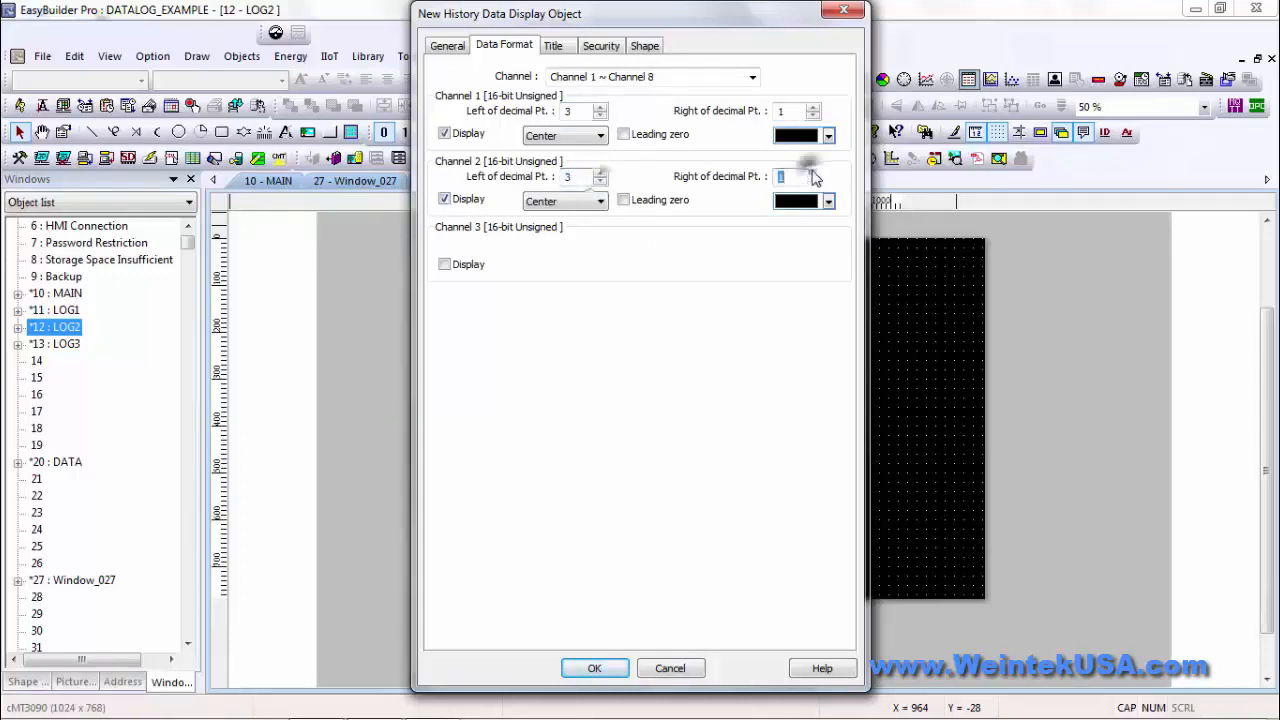
click(445, 264)
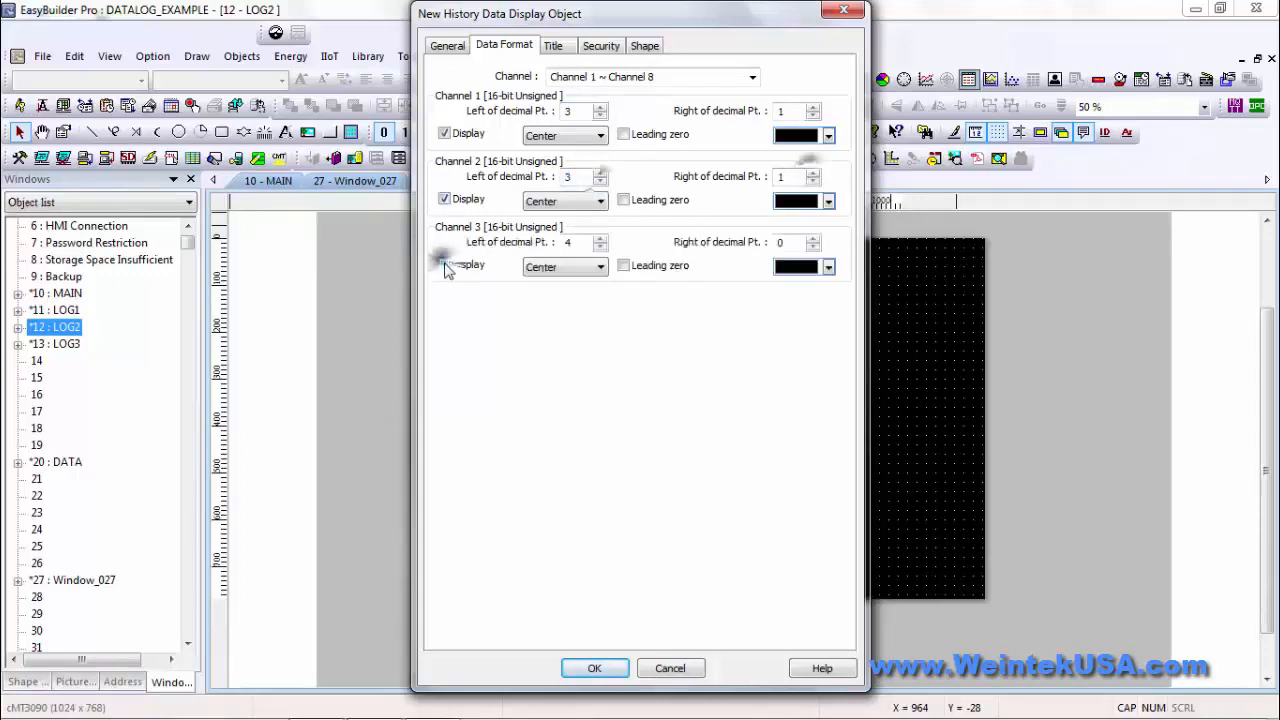
click(601, 247)
click(815, 238)
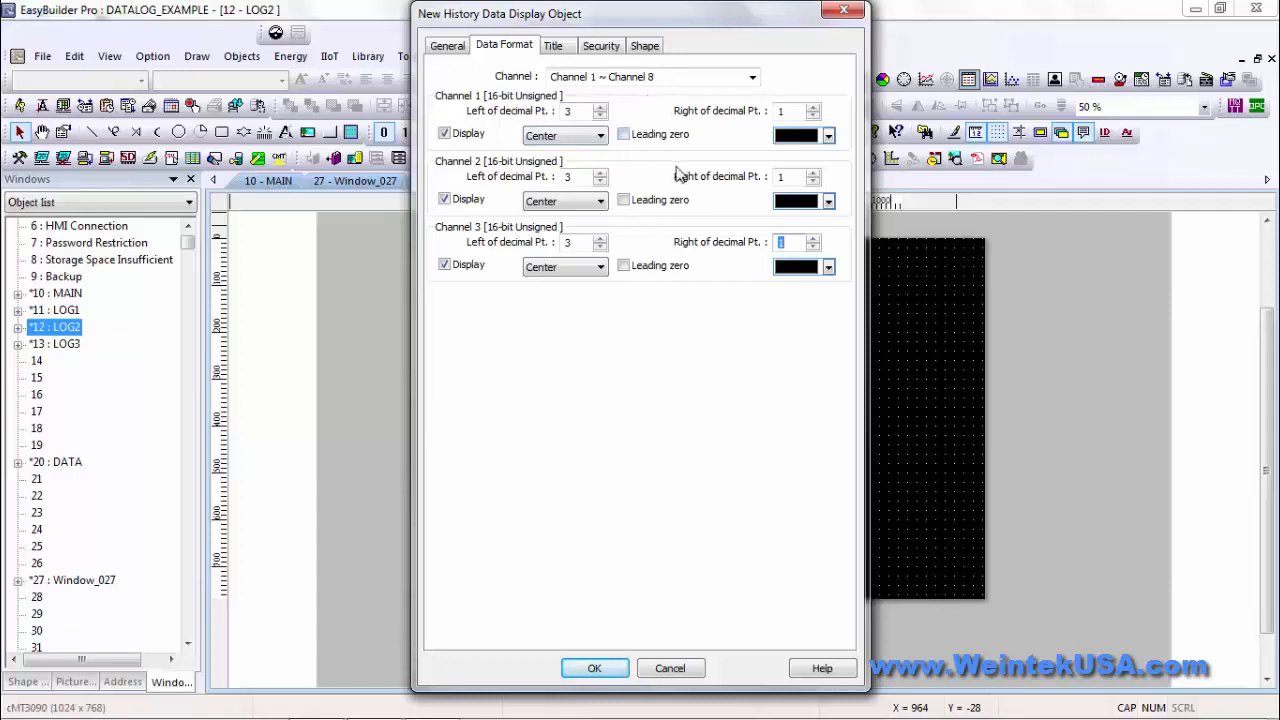
Change channel 1's column title to SAMPLE1 and copy the word SAMPLE from it.
click(554, 47)
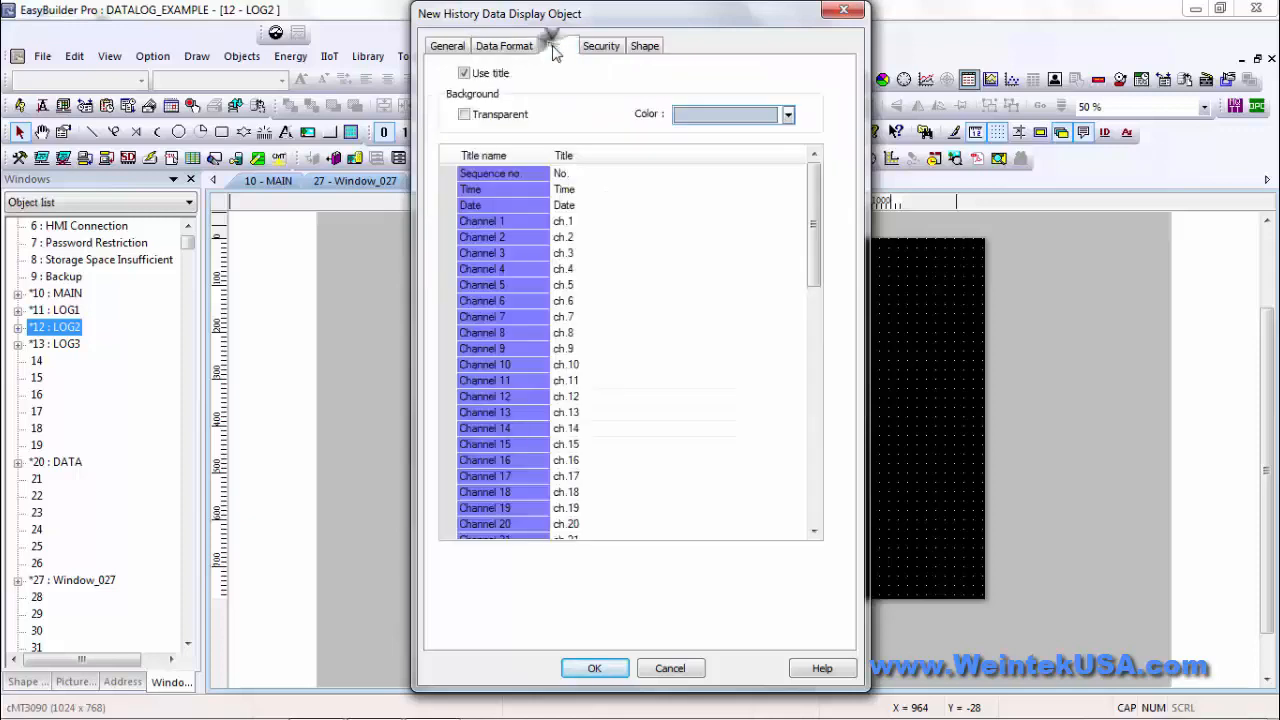
click(603, 220)
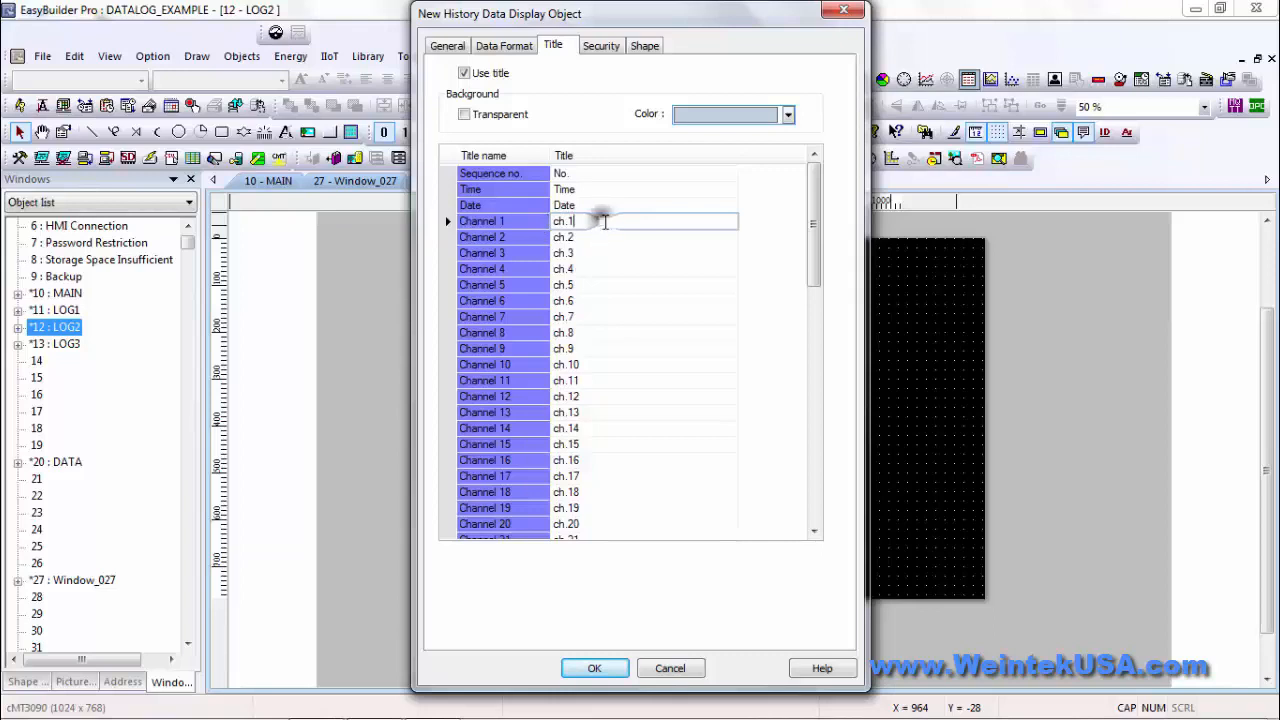
drag(600, 221, 553, 220)
text(SA)
key(shift+Left)
key(shift+Left)
key(shift+Left)
key(shift+Left)
key(shift+Left)
key(ctrl+c)
Change channel 2's column title to SAMPLE2 and paste SAMPLE as channel 3's title.
click(580, 241)
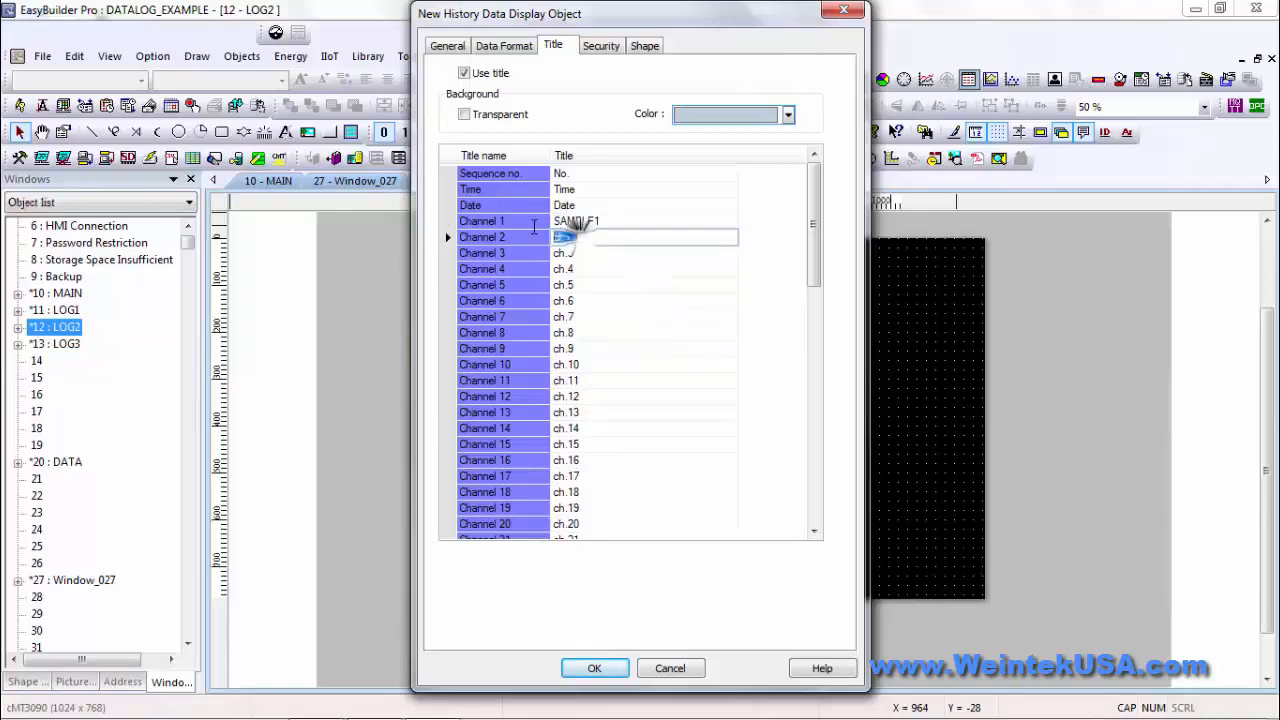
key(ctrl+v)
text(2)
click(563, 252)
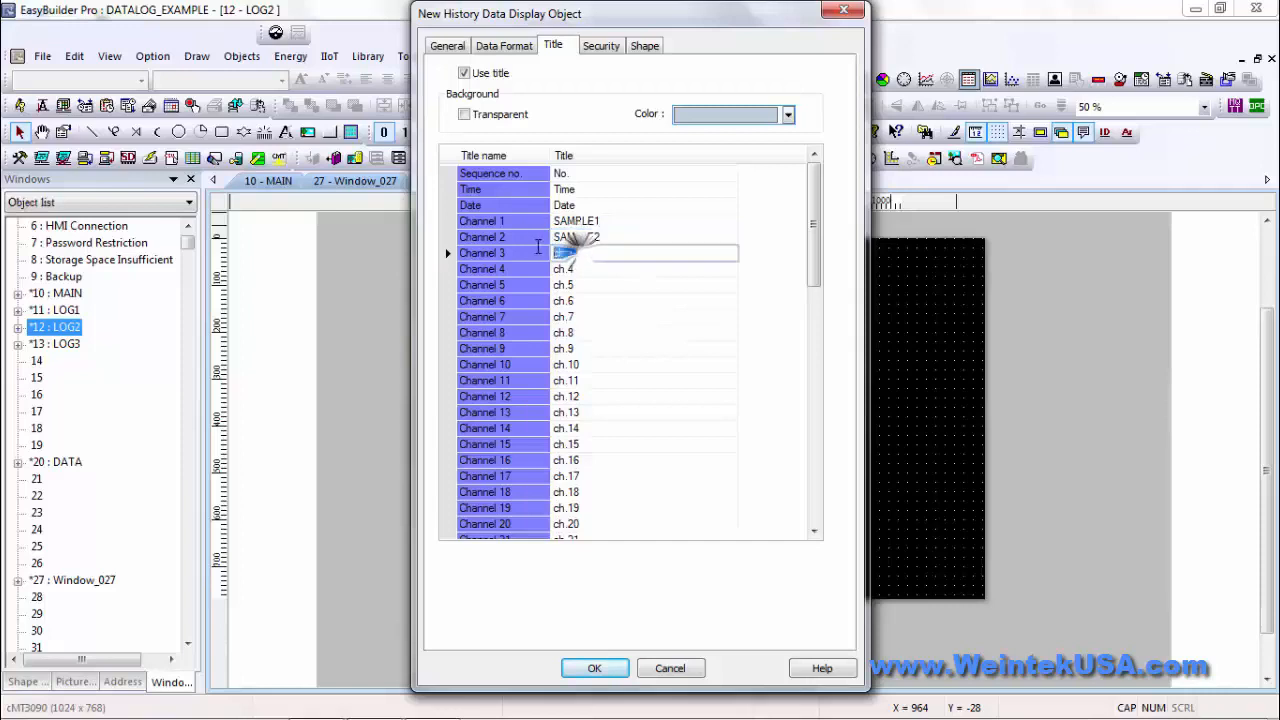
key(ctrl+v)
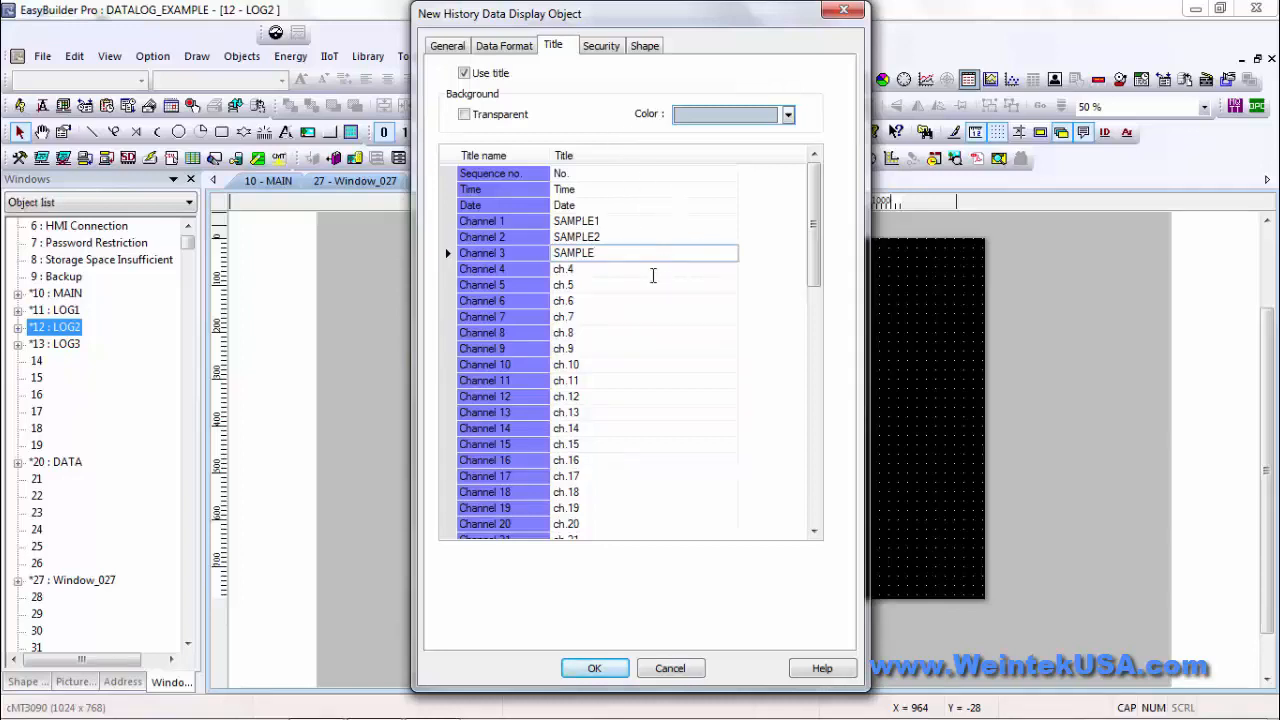
Examine the System Frame, System Lamp and button1 shapes available for the history data display without applying a new one.
click(642, 45)
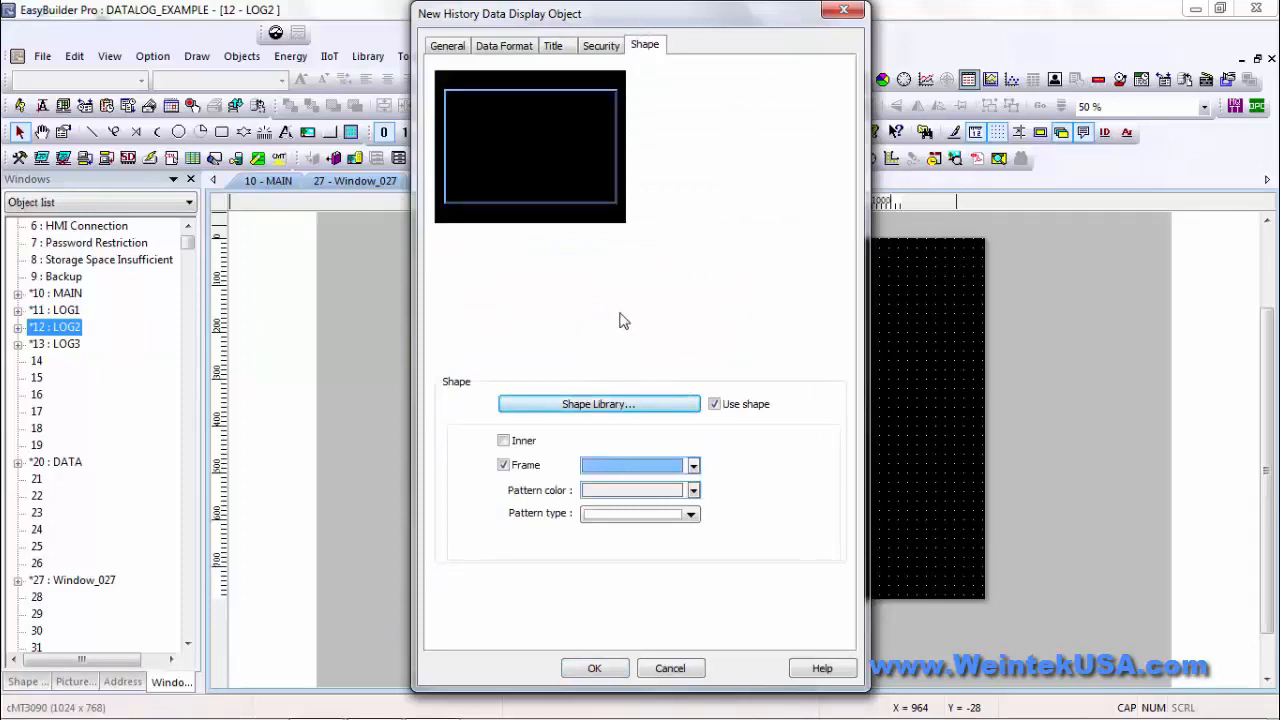
click(600, 403)
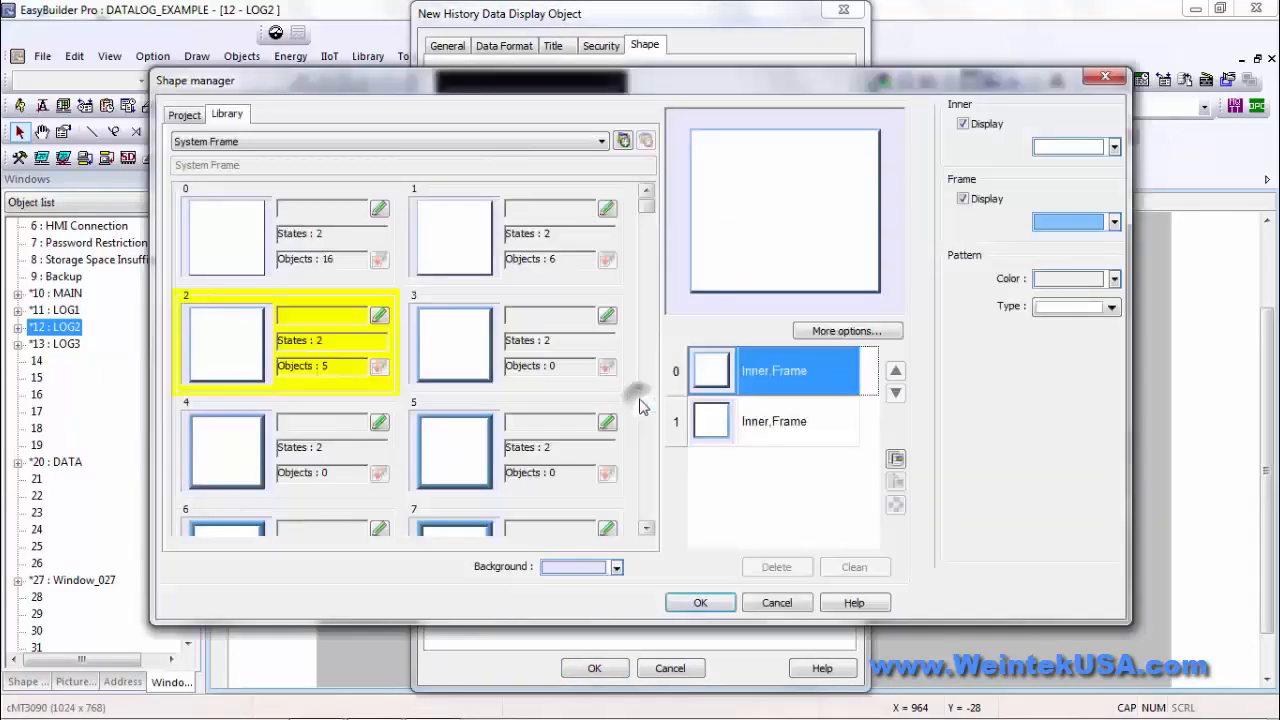
click(445, 450)
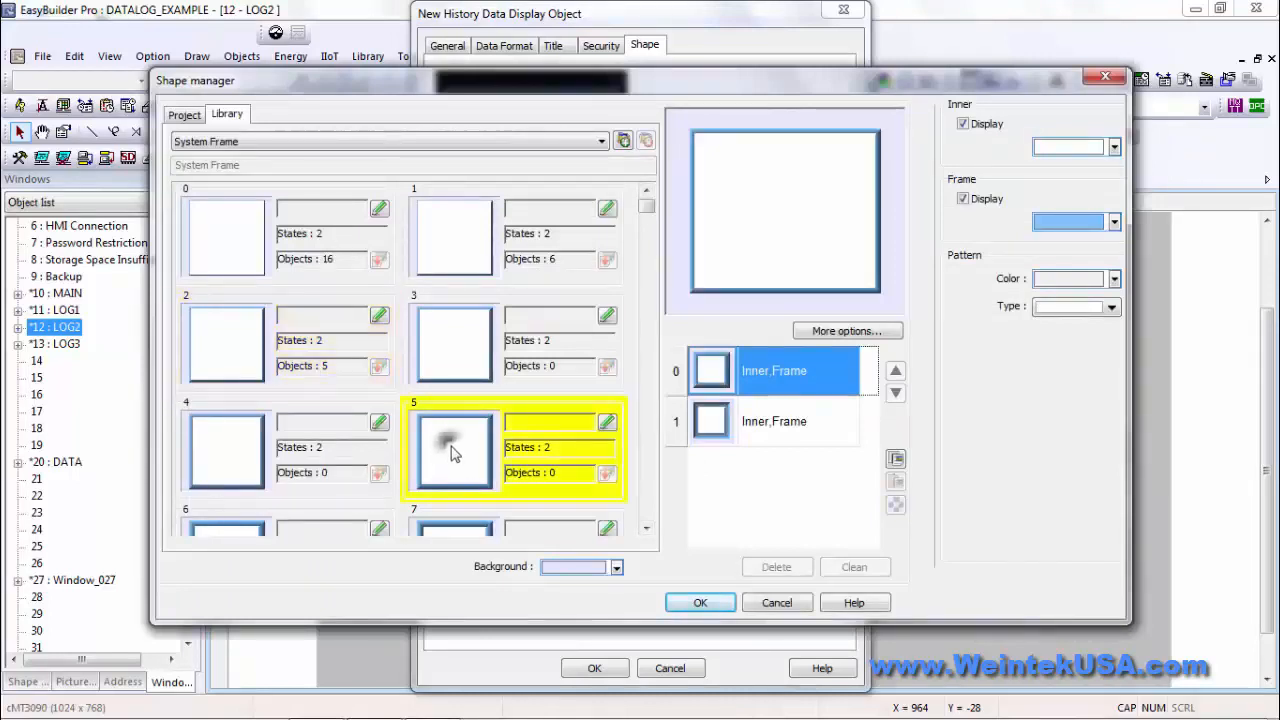
click(718, 422)
click(726, 366)
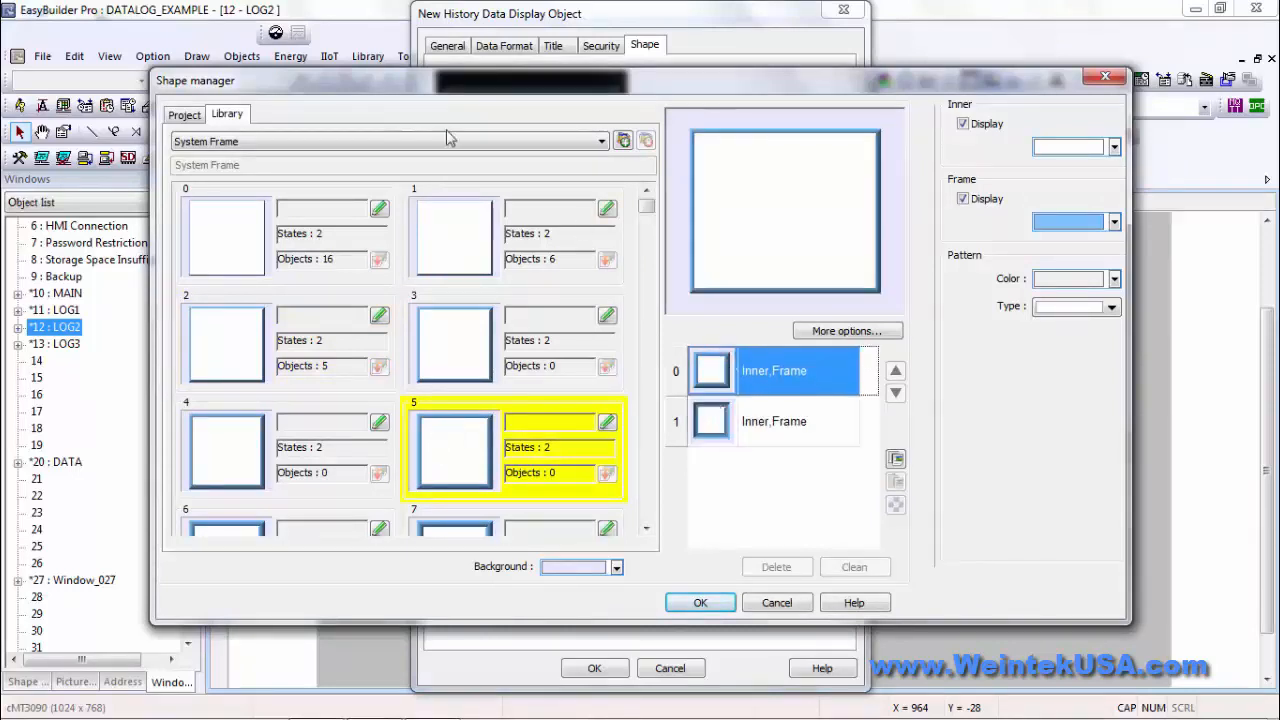
click(263, 143)
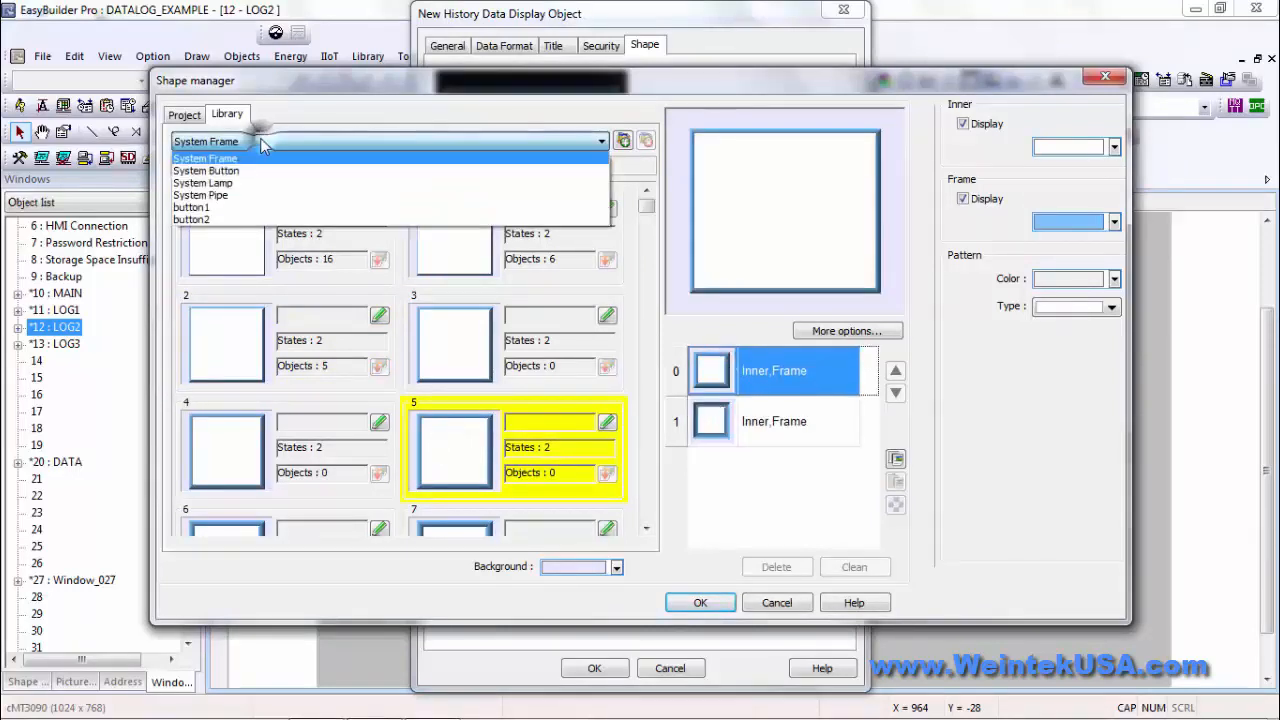
click(222, 183)
click(236, 145)
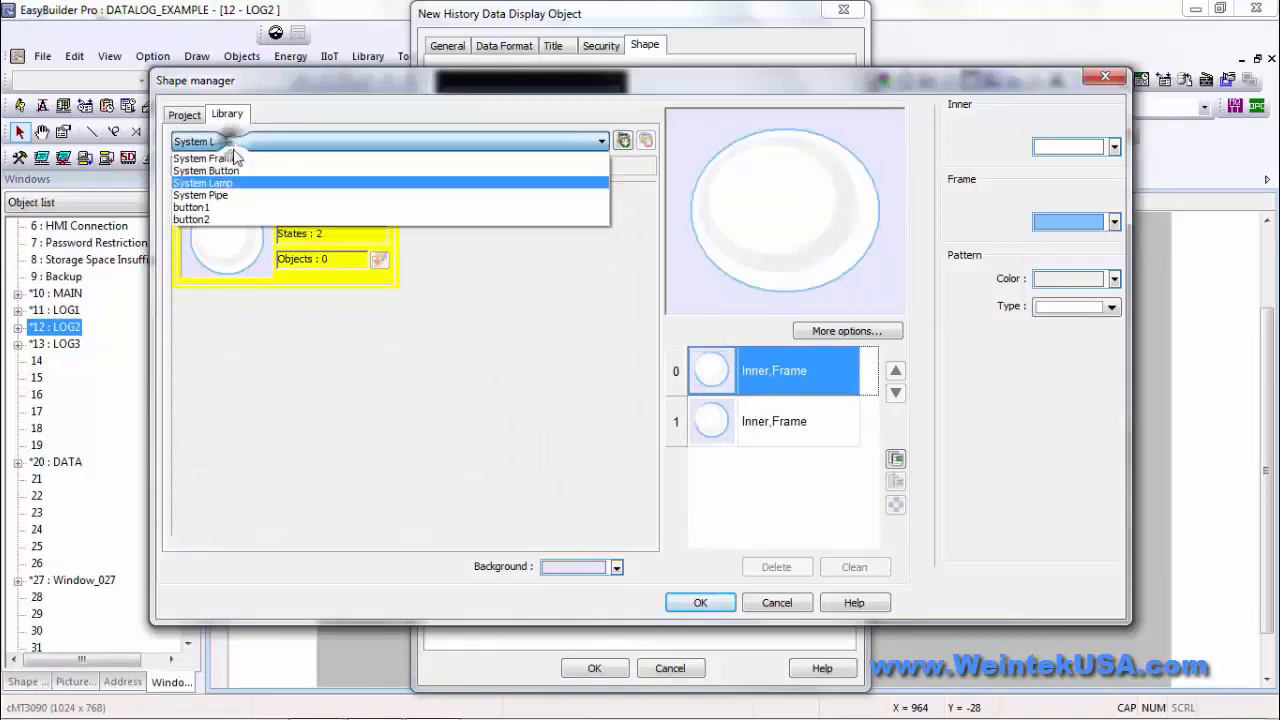
click(229, 207)
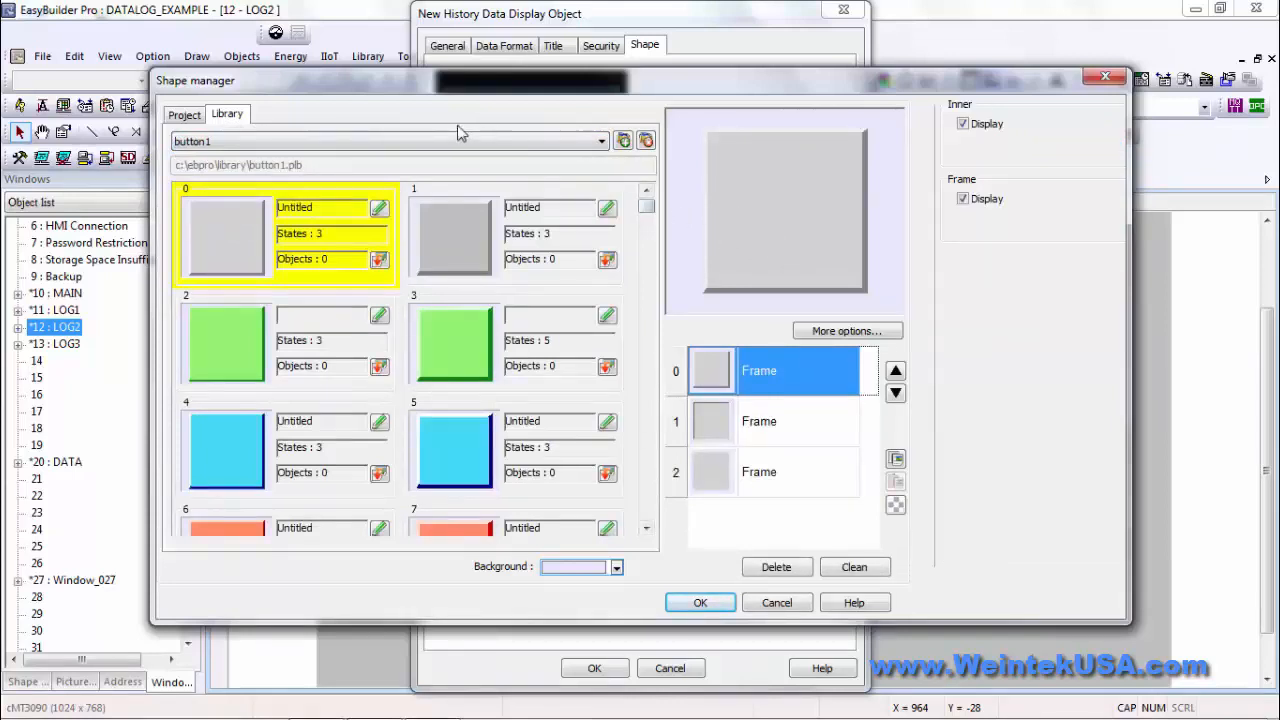
click(400, 143)
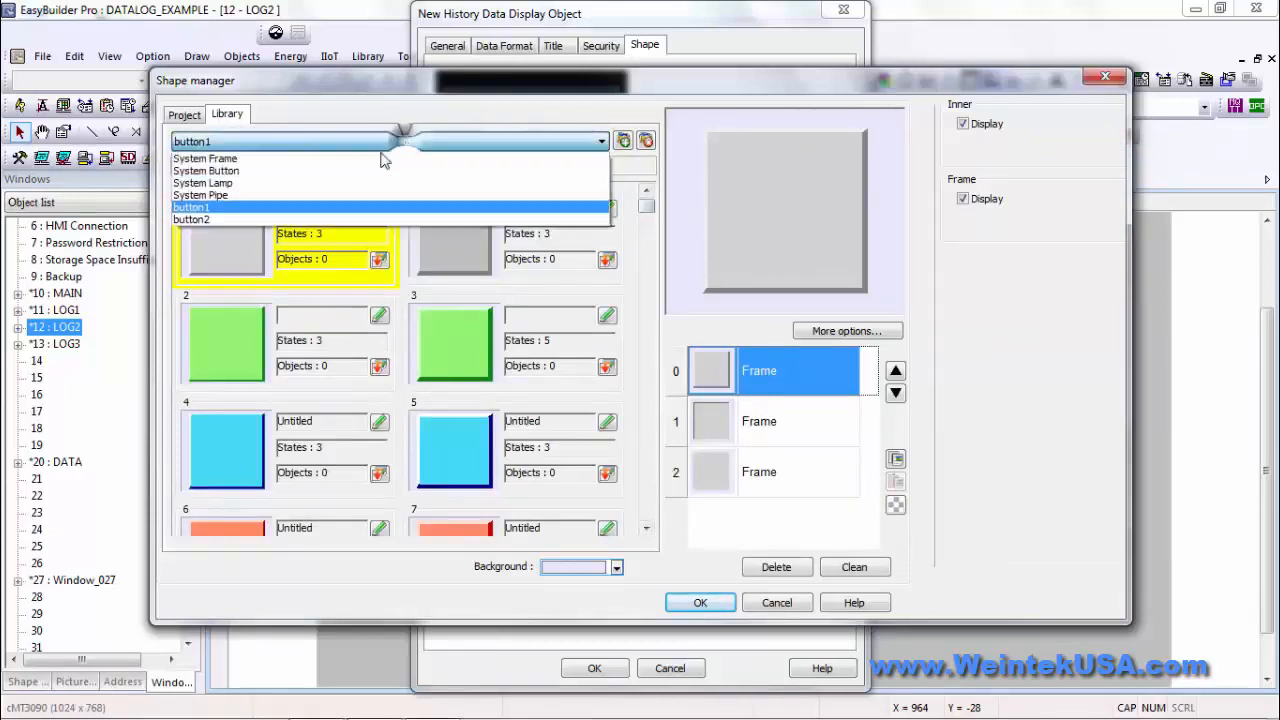
click(284, 163)
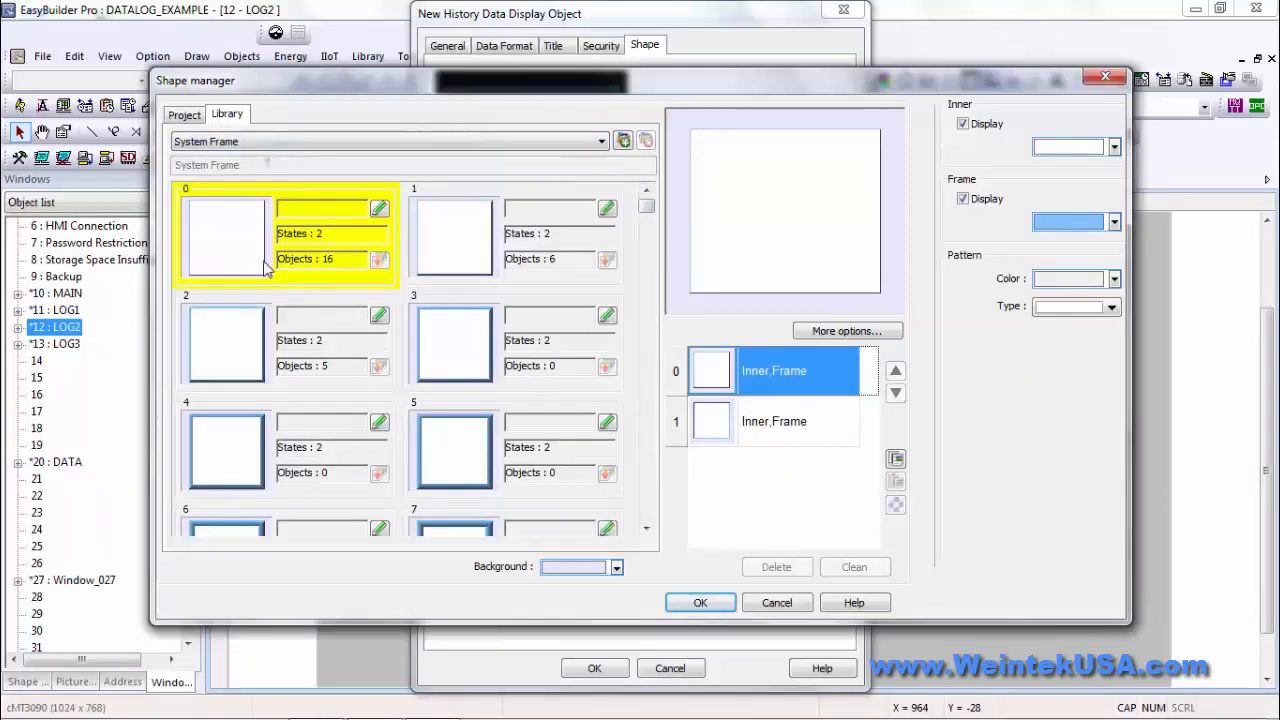
click(224, 244)
click(760, 605)
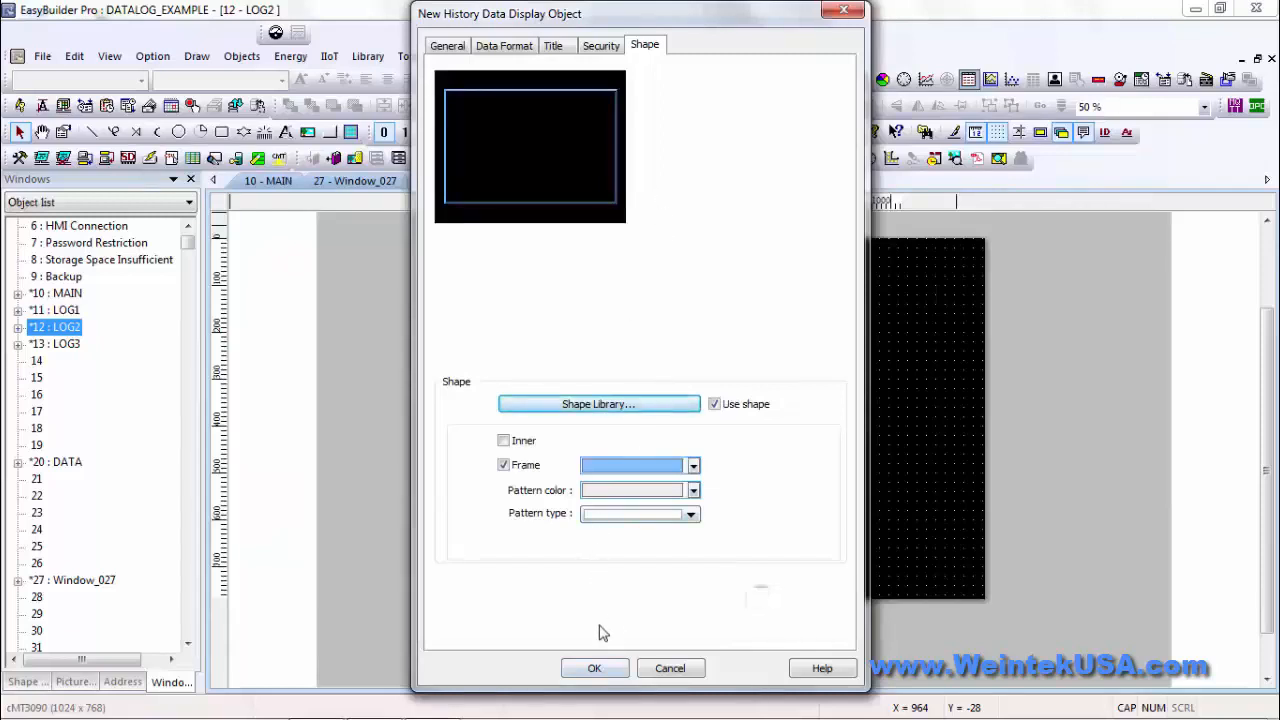
Place the configured history data display on LOG2 and move its upper-left corner to about (64, 82).
click(594, 668)
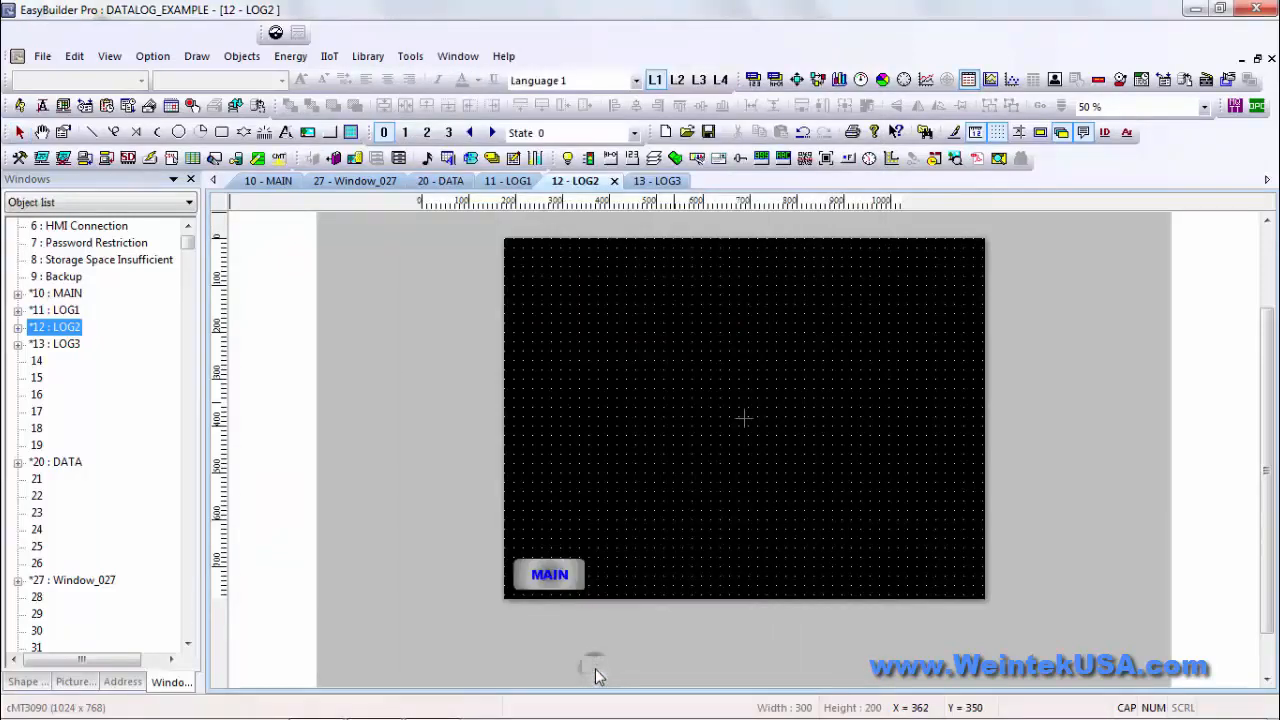
click(551, 346)
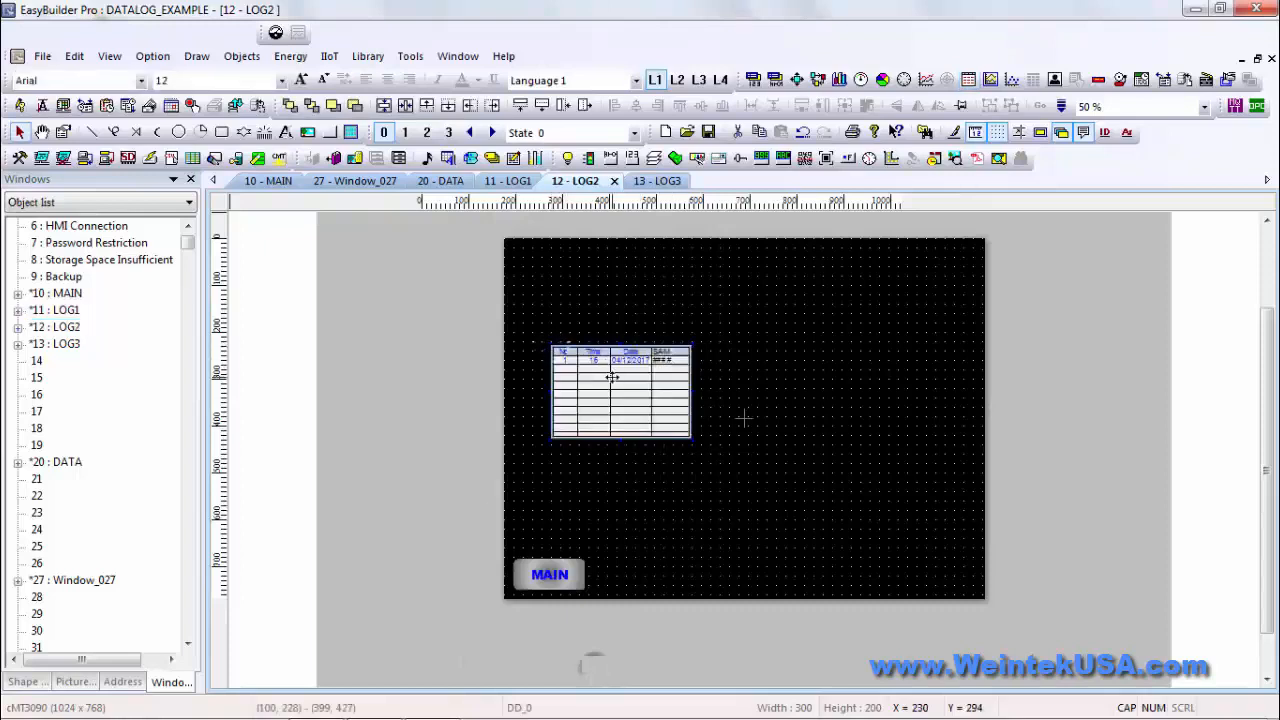
drag(612, 377, 597, 308)
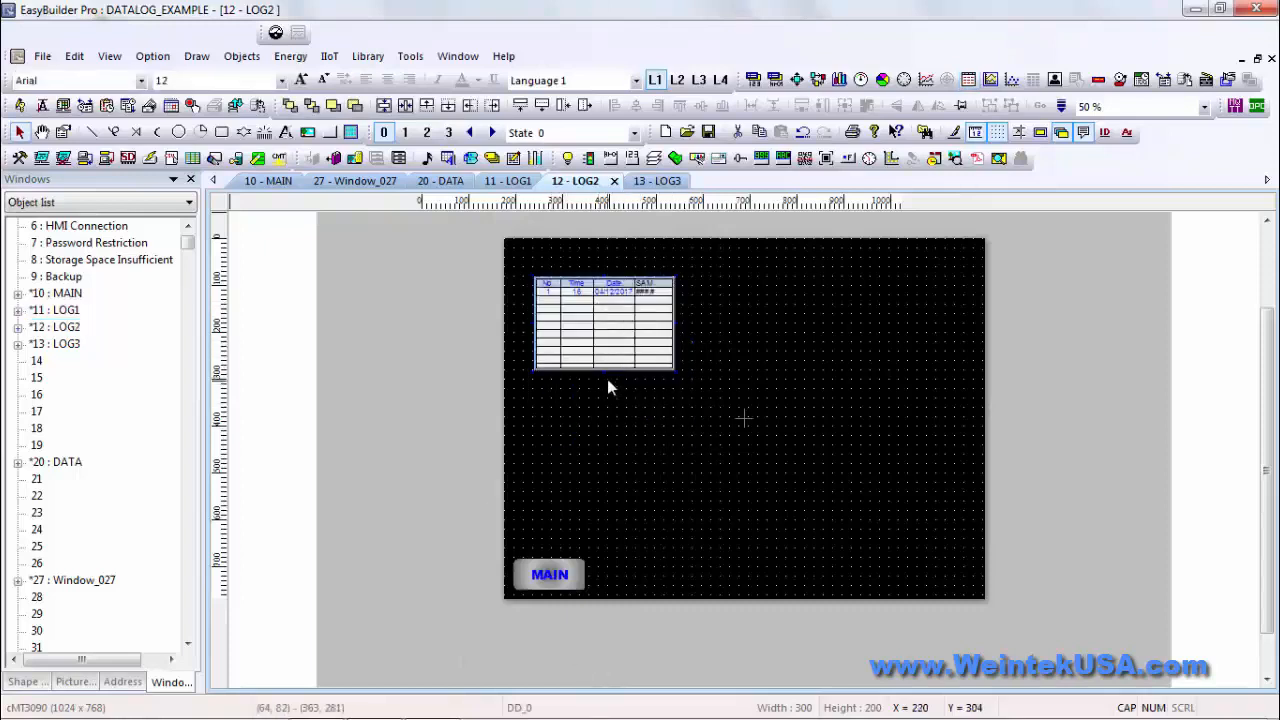
Enlarge the history data display to about 468 by 482 and shift its upper-left corner to about (72, 124).
drag(603, 372, 604, 418)
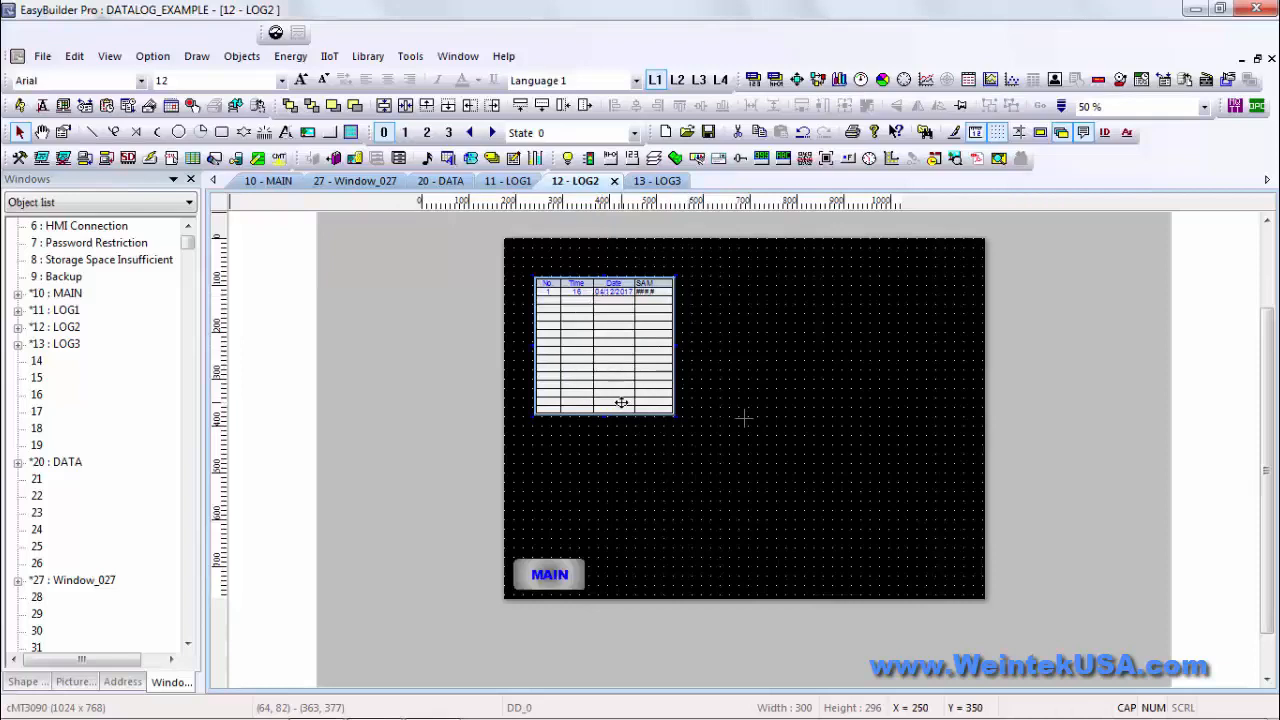
drag(602, 418, 601, 500)
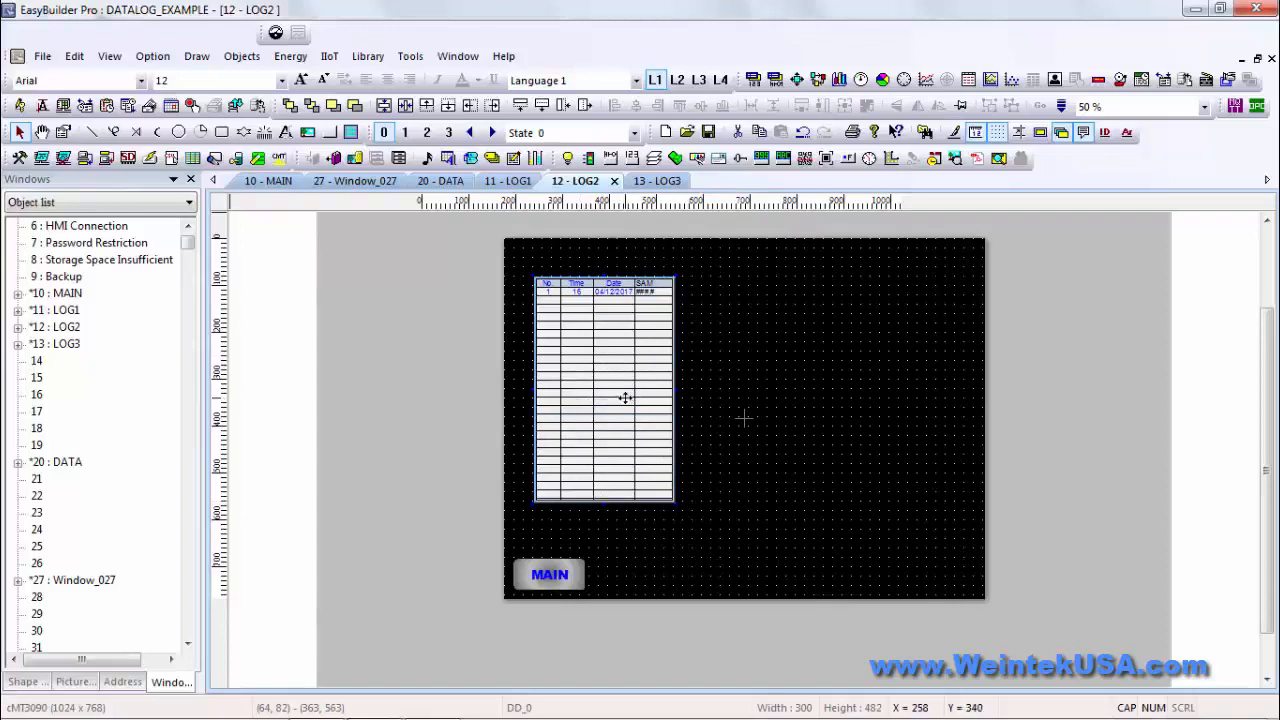
drag(625, 398, 629, 417)
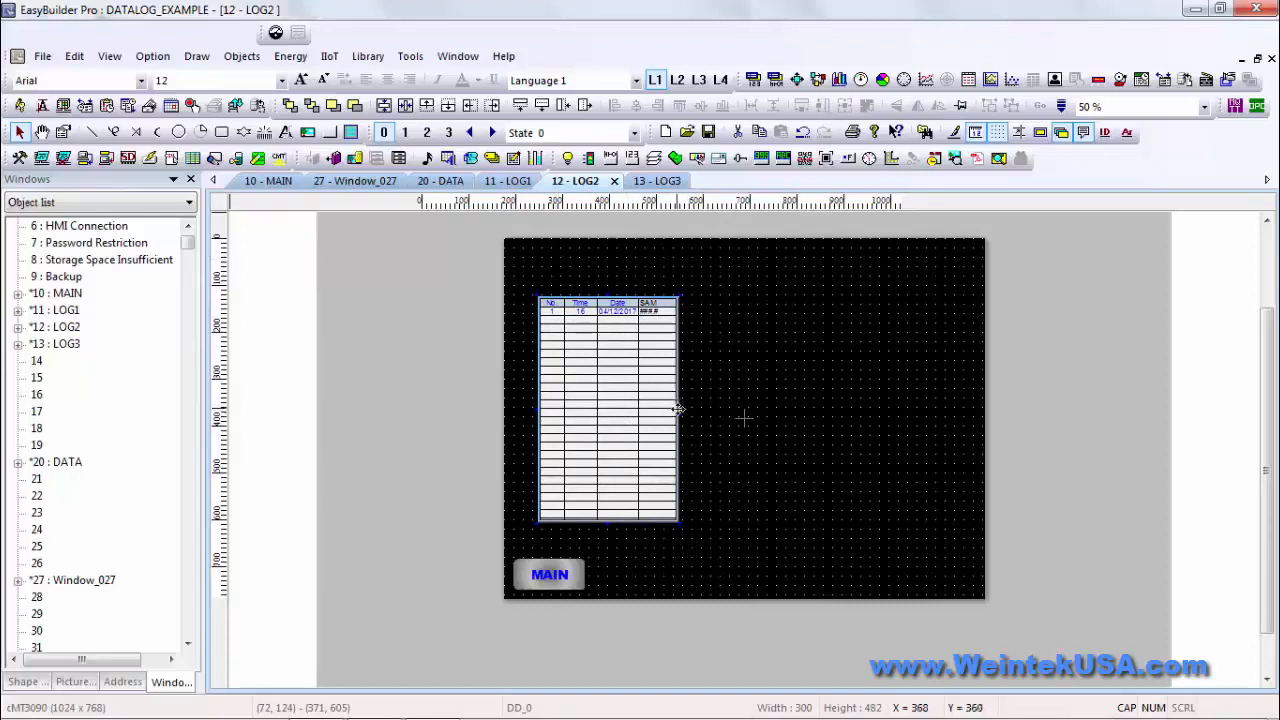
drag(680, 413, 786, 402)
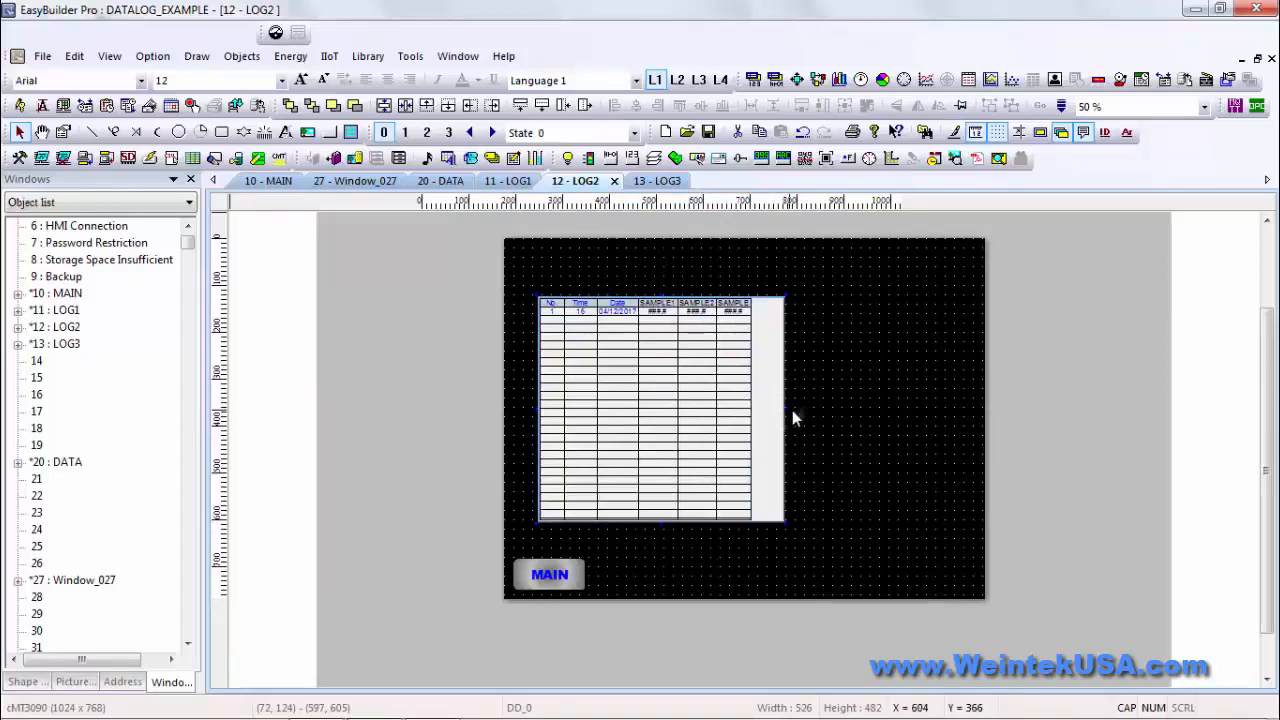
drag(787, 407, 760, 407)
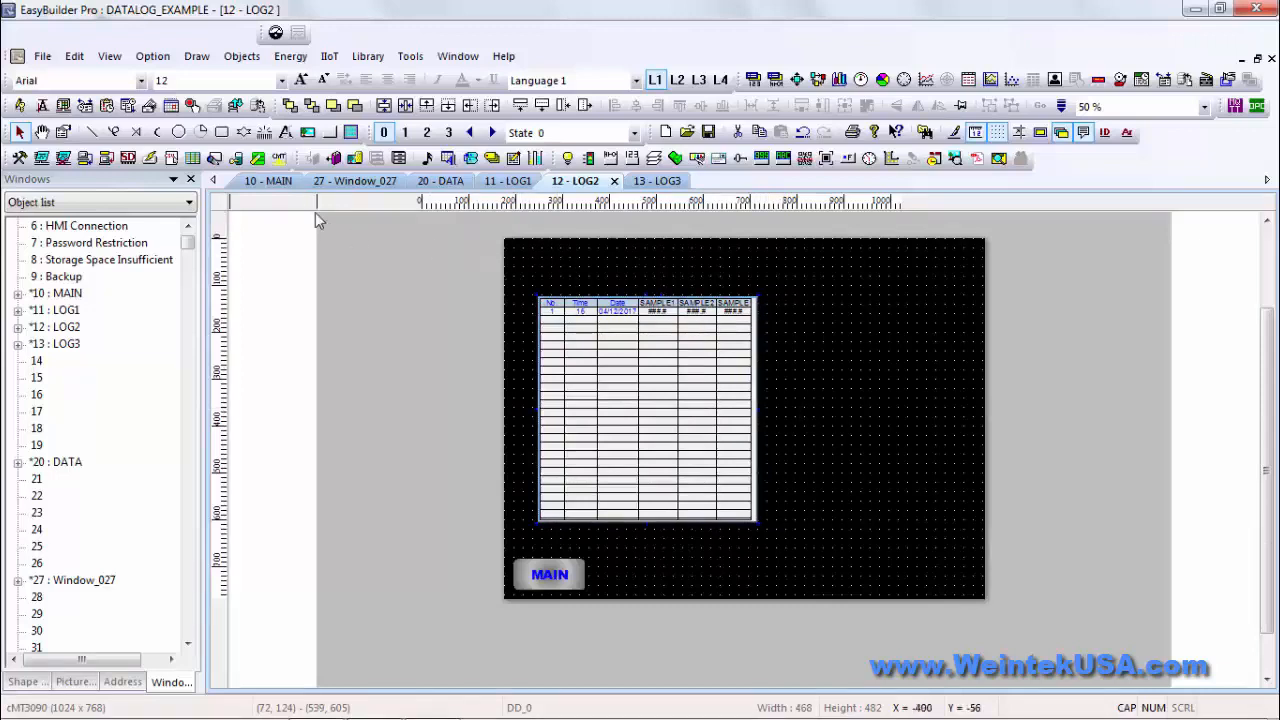
Simulate the project, check the logged data table on the LOG 2 page, and close the simulation.
click(64, 158)
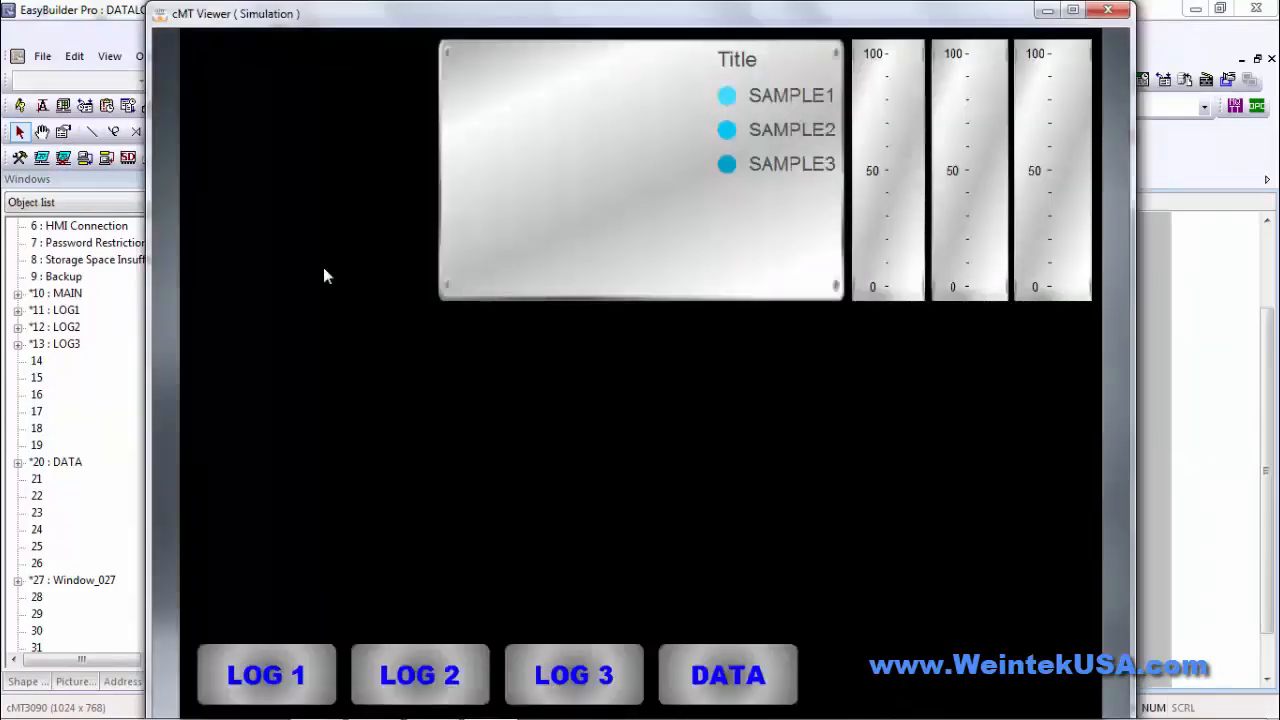
click(447, 678)
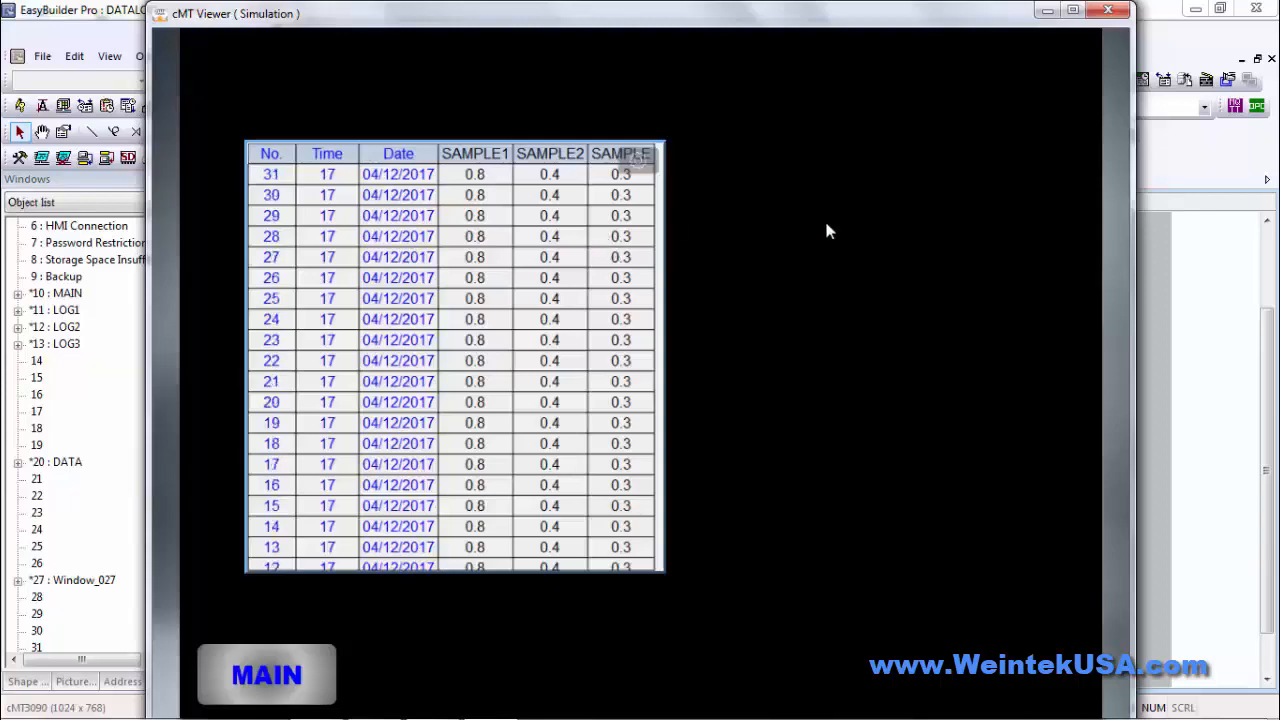
click(1108, 11)
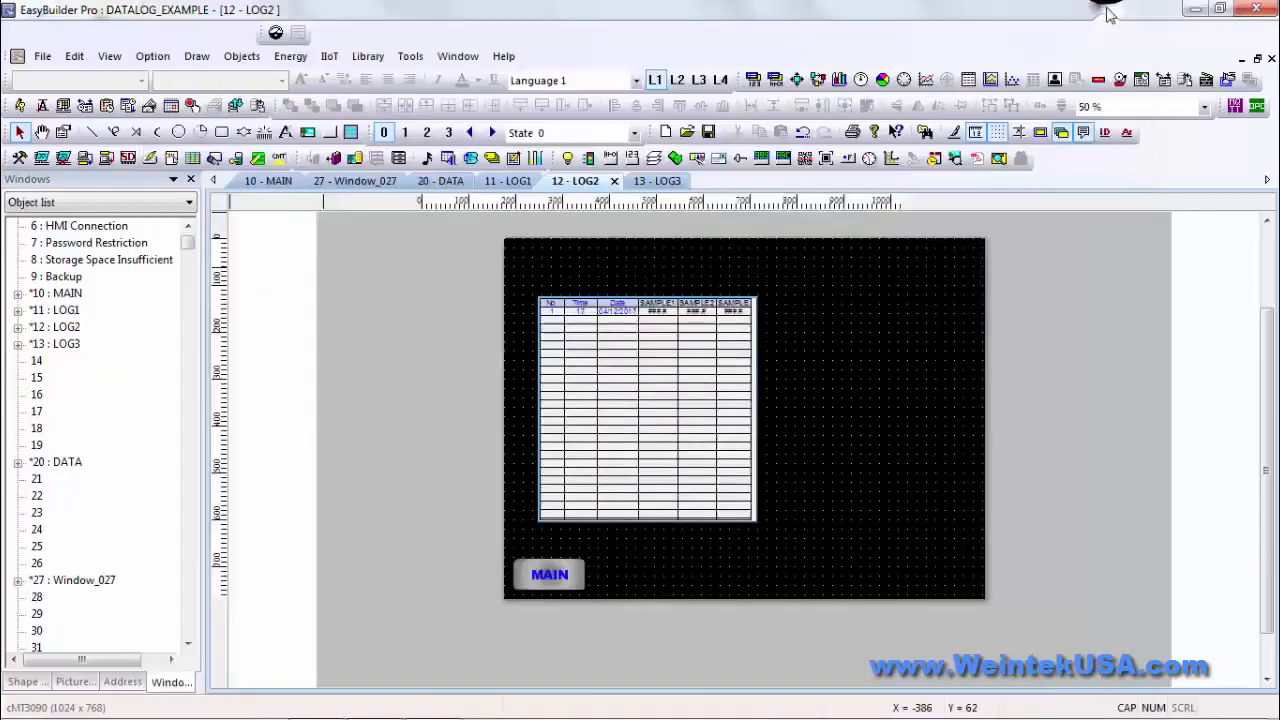
Set the history data display's time format to HH:MM:SS and widen the object to about 480.
double_click(587, 325)
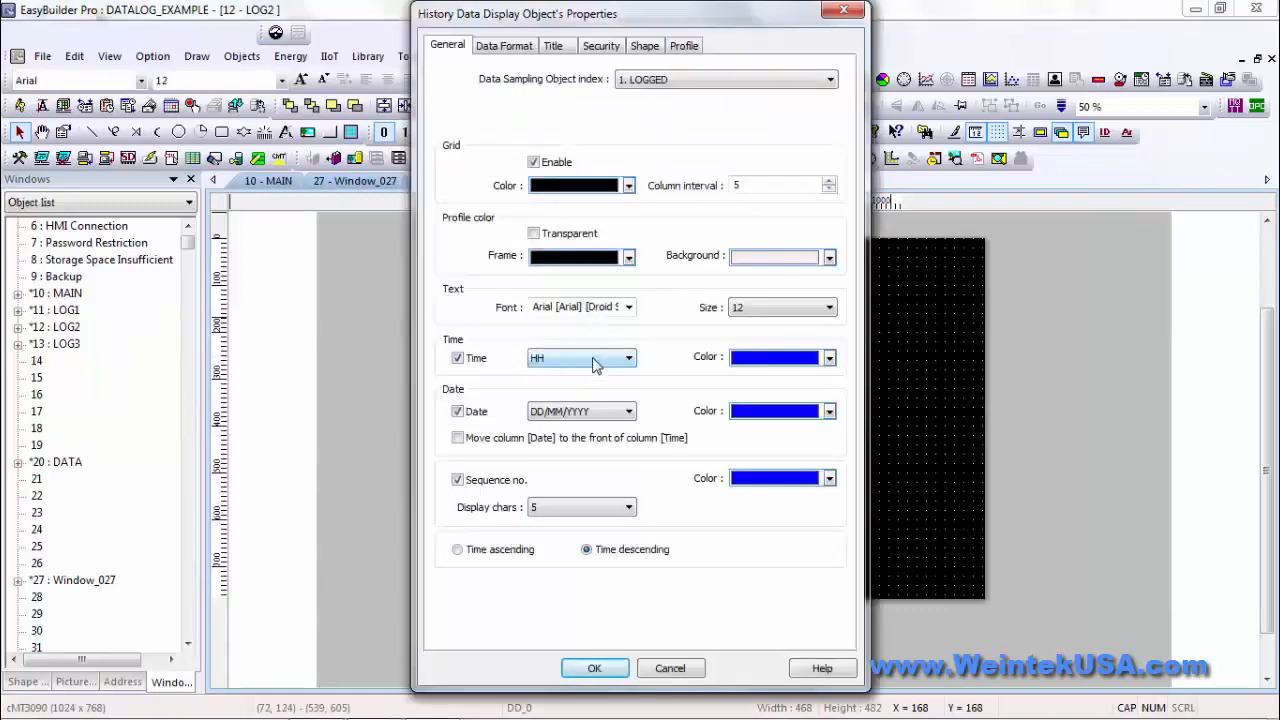
click(593, 362)
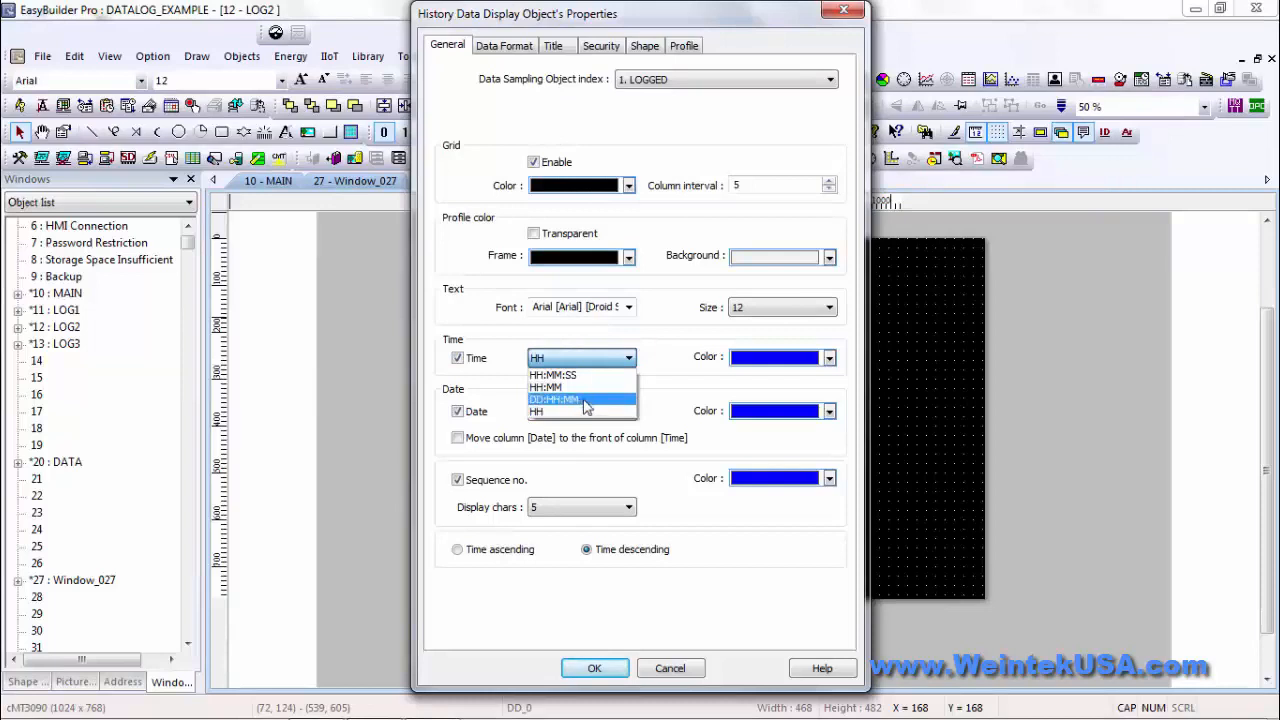
click(588, 400)
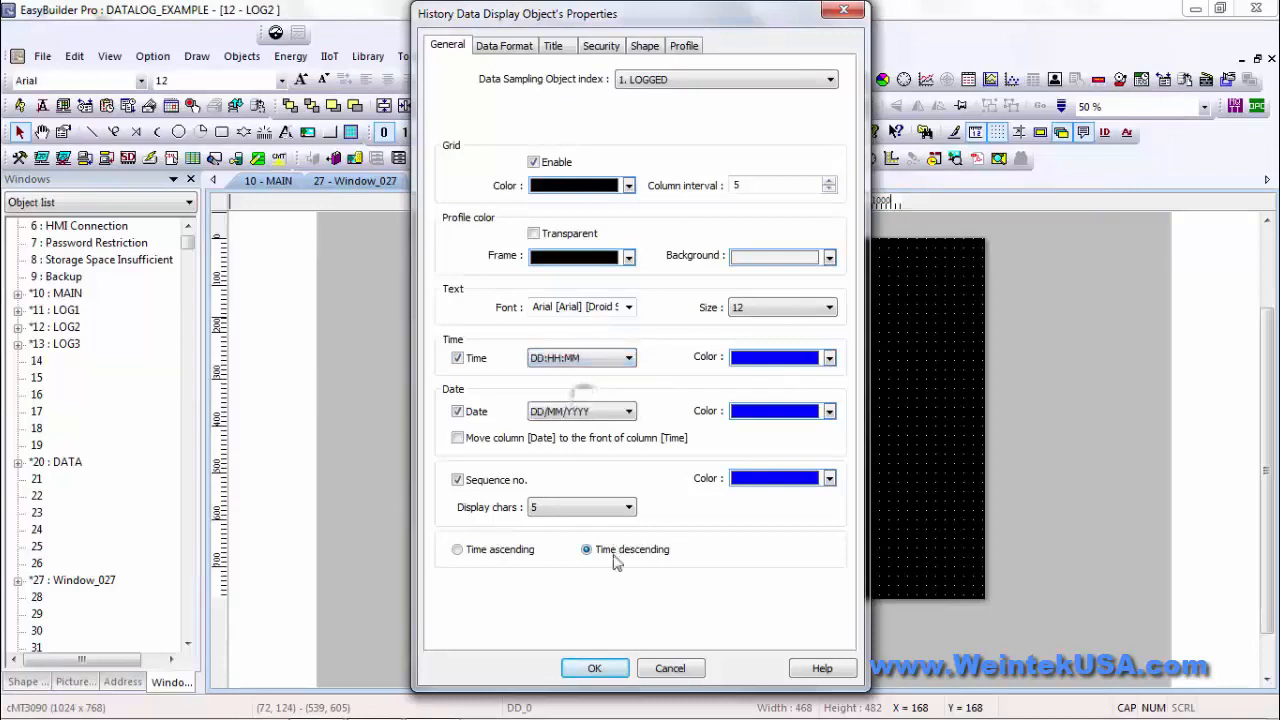
click(625, 358)
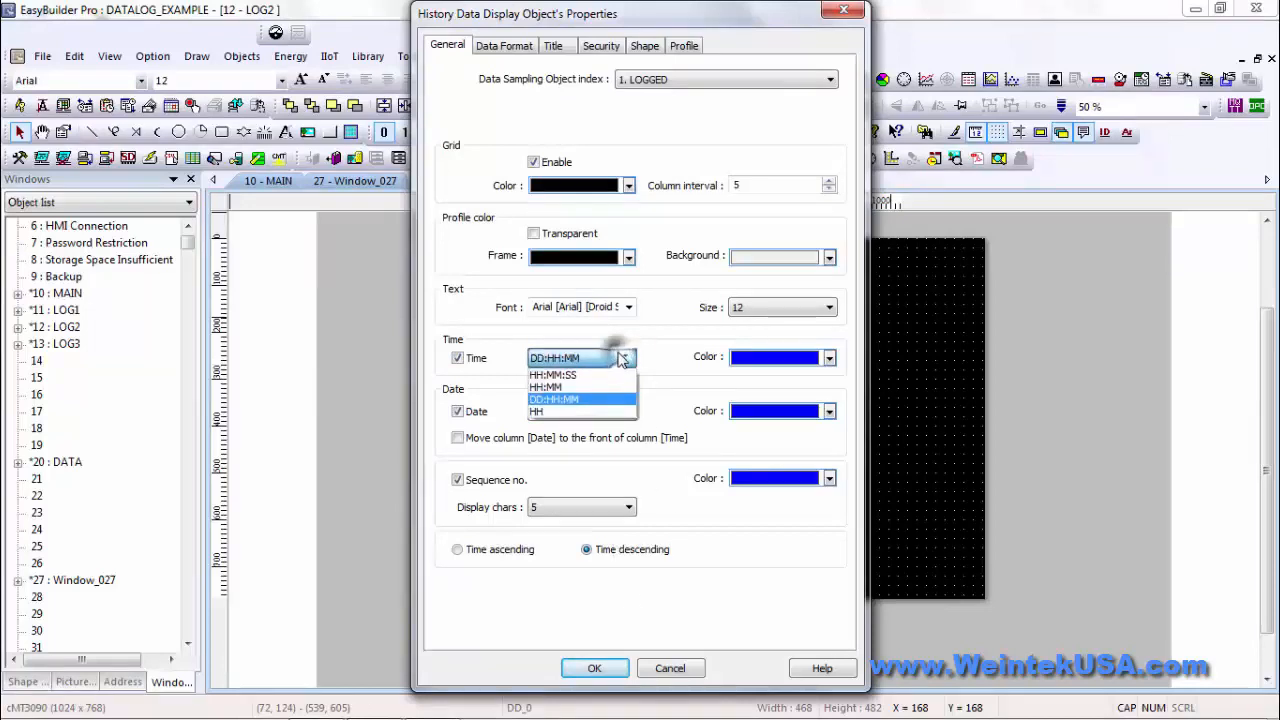
click(608, 375)
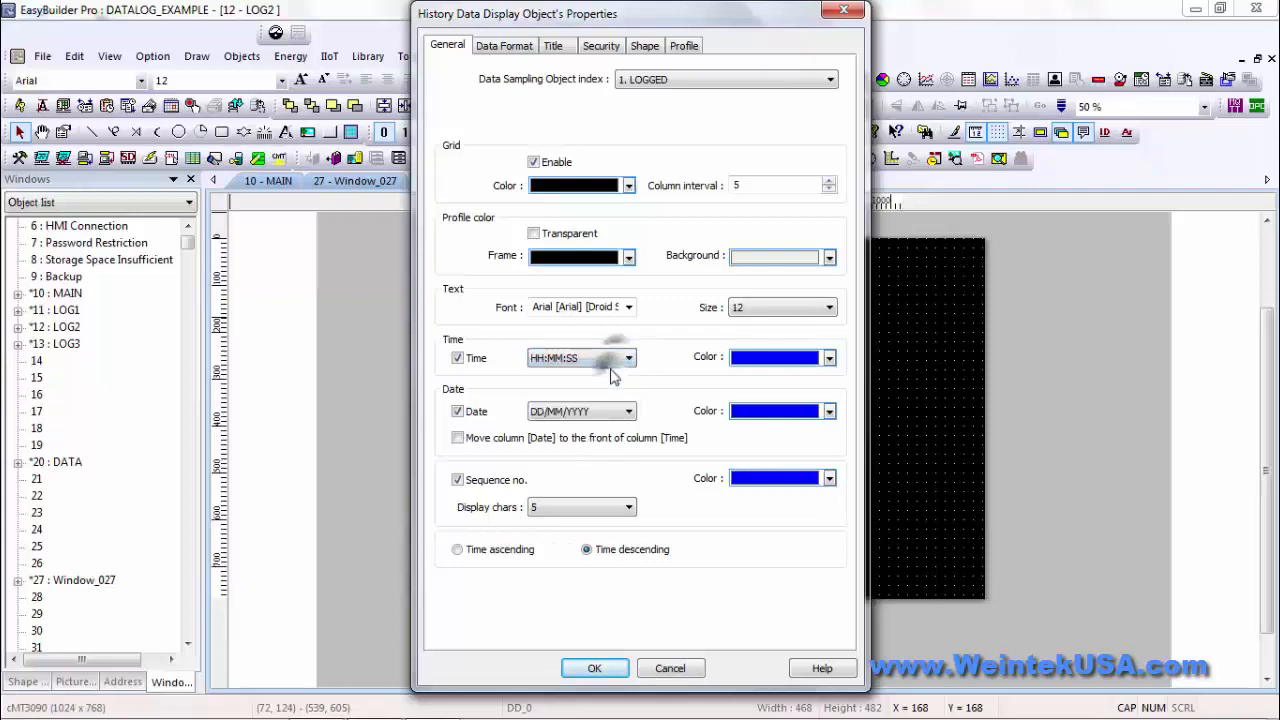
click(595, 670)
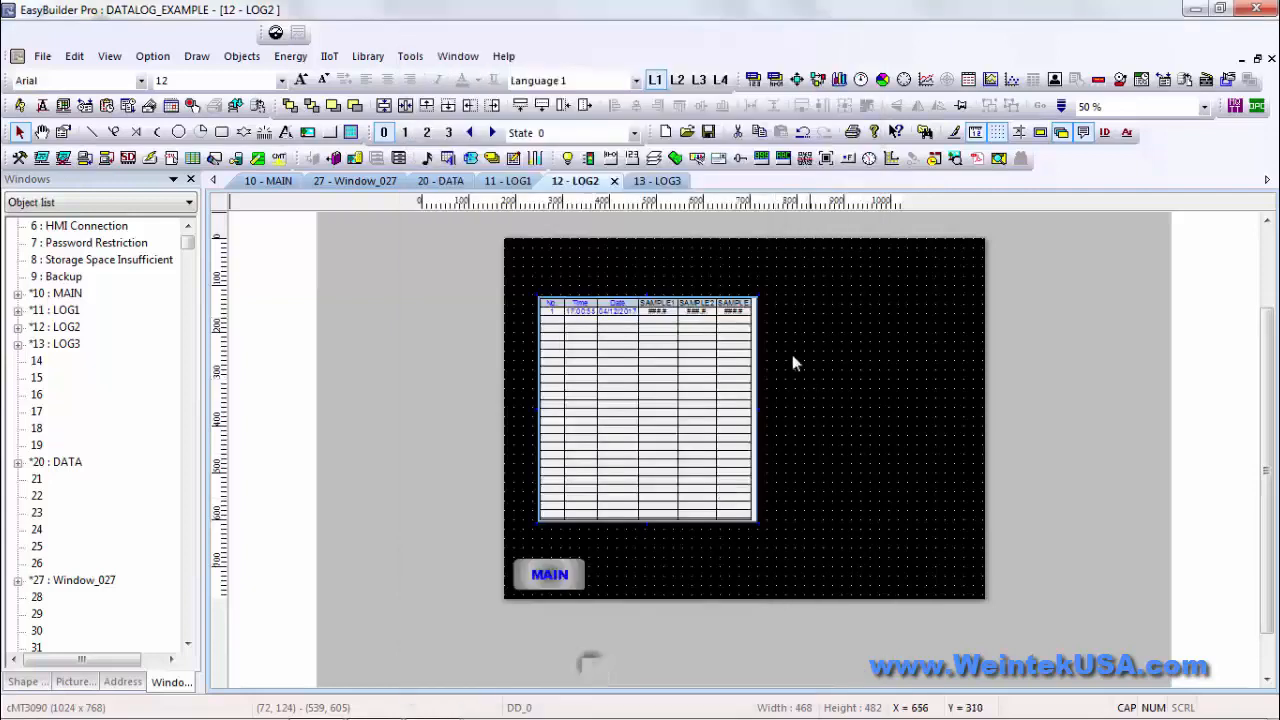
drag(757, 430, 763, 405)
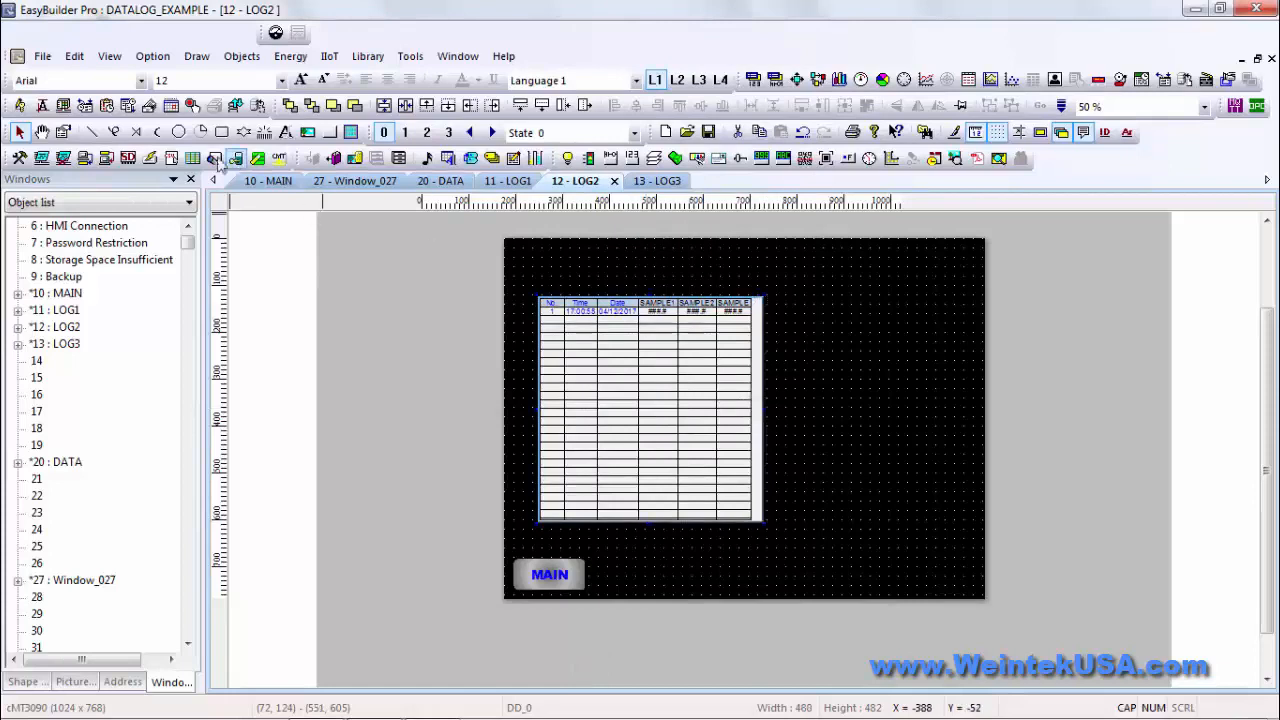
Simulate the project again and check the LOG 2 table before and after visiting the MAIN page.
click(63, 158)
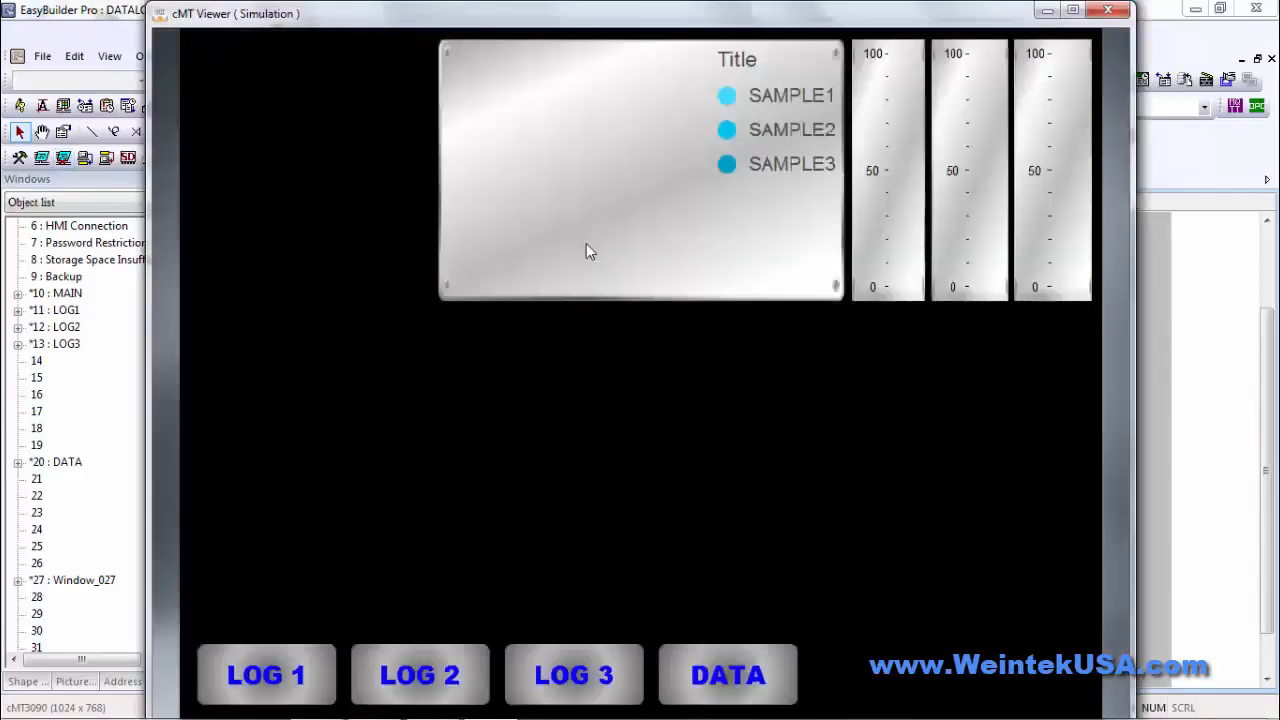
click(403, 682)
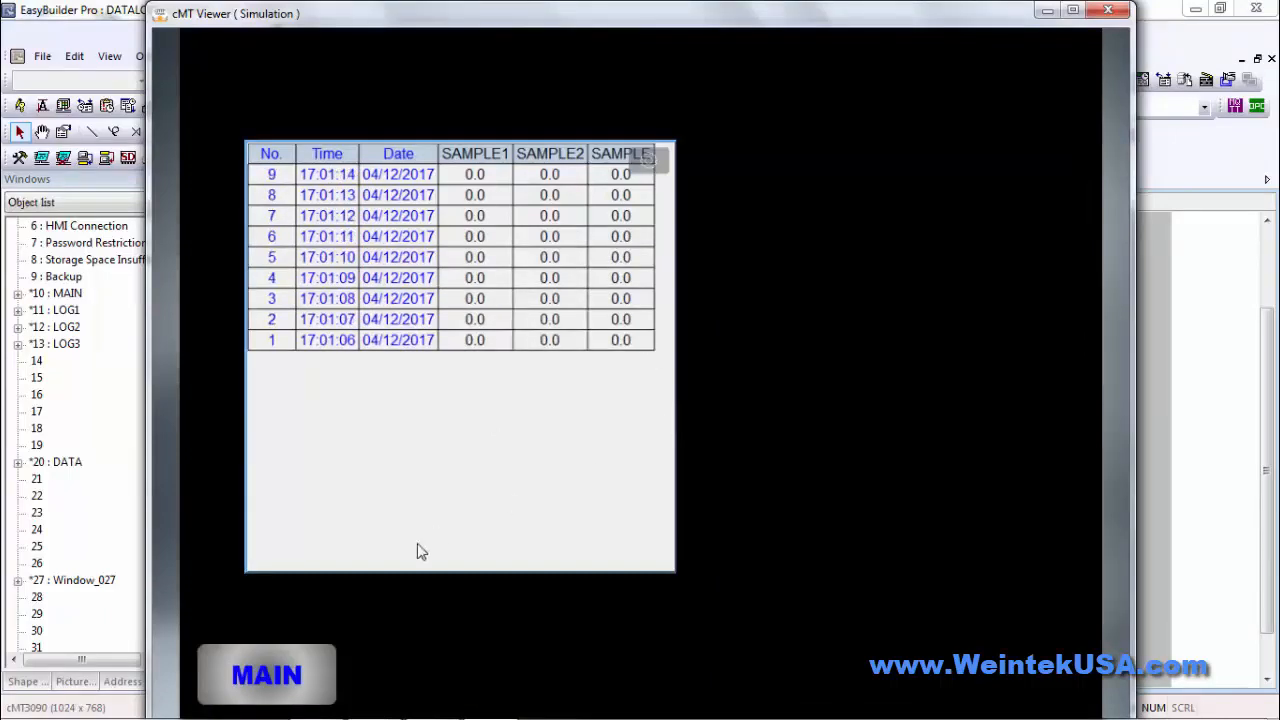
click(292, 675)
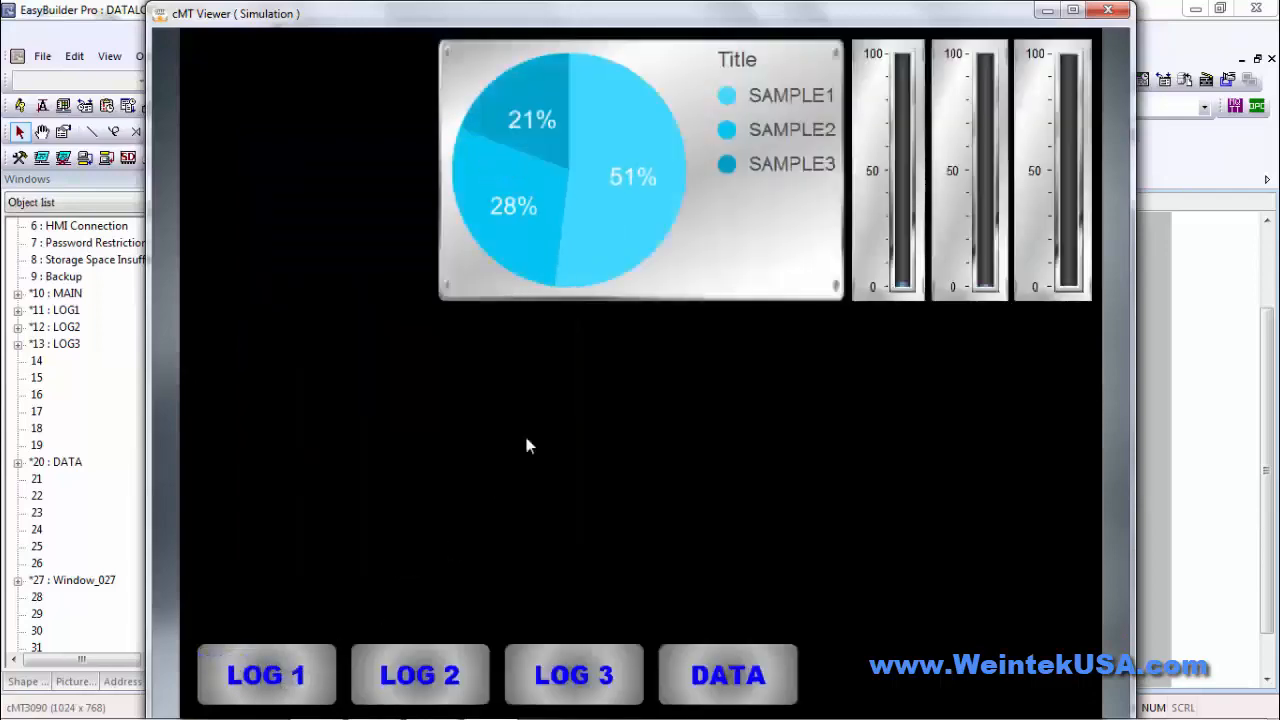
click(446, 674)
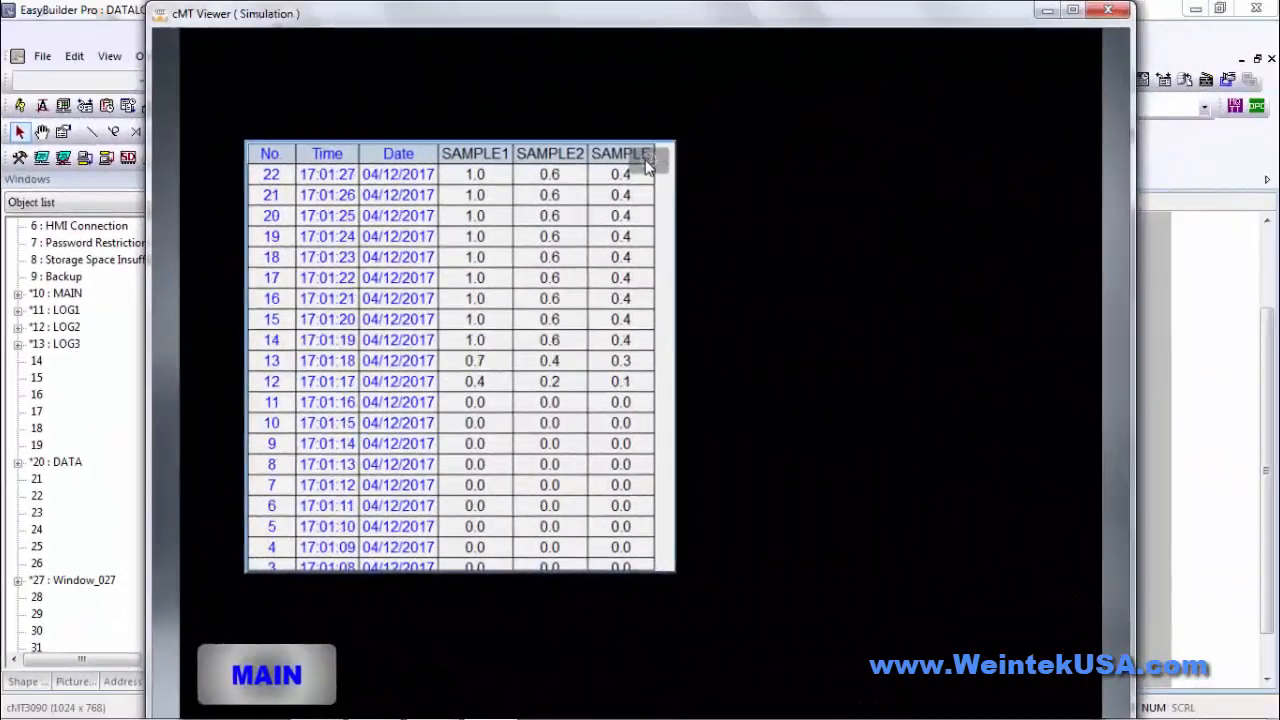
click(645, 160)
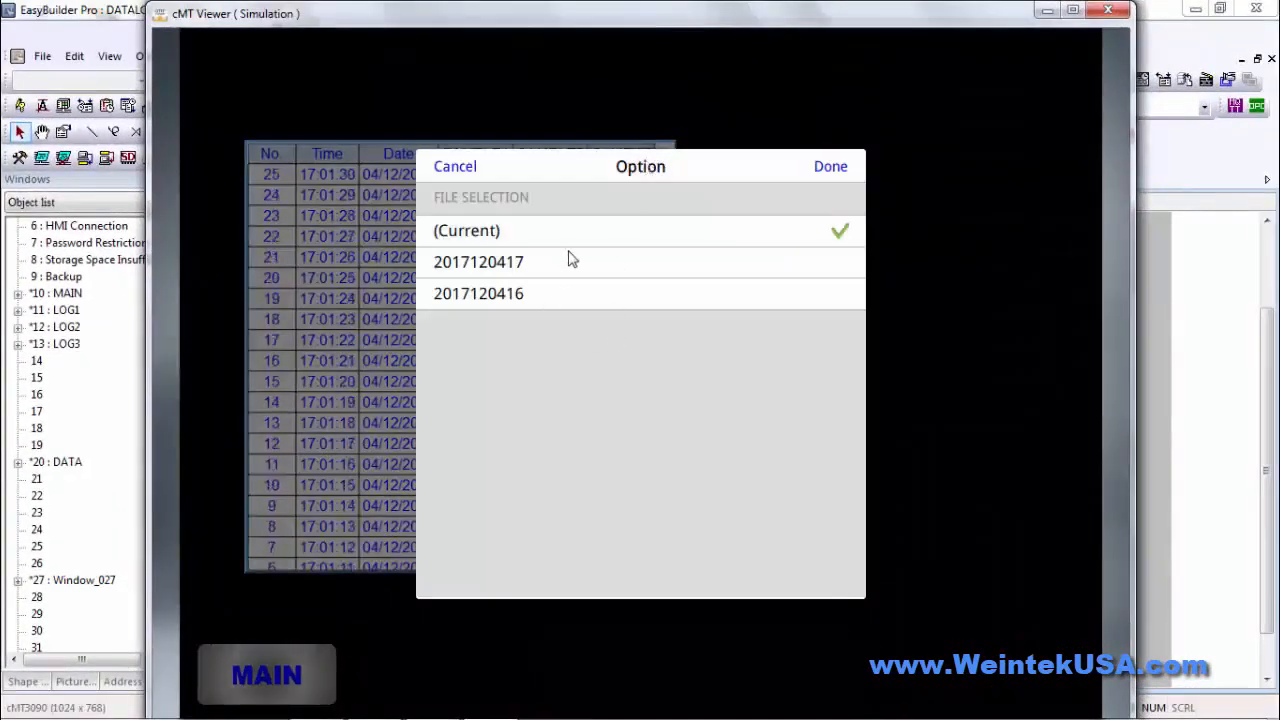
click(516, 272)
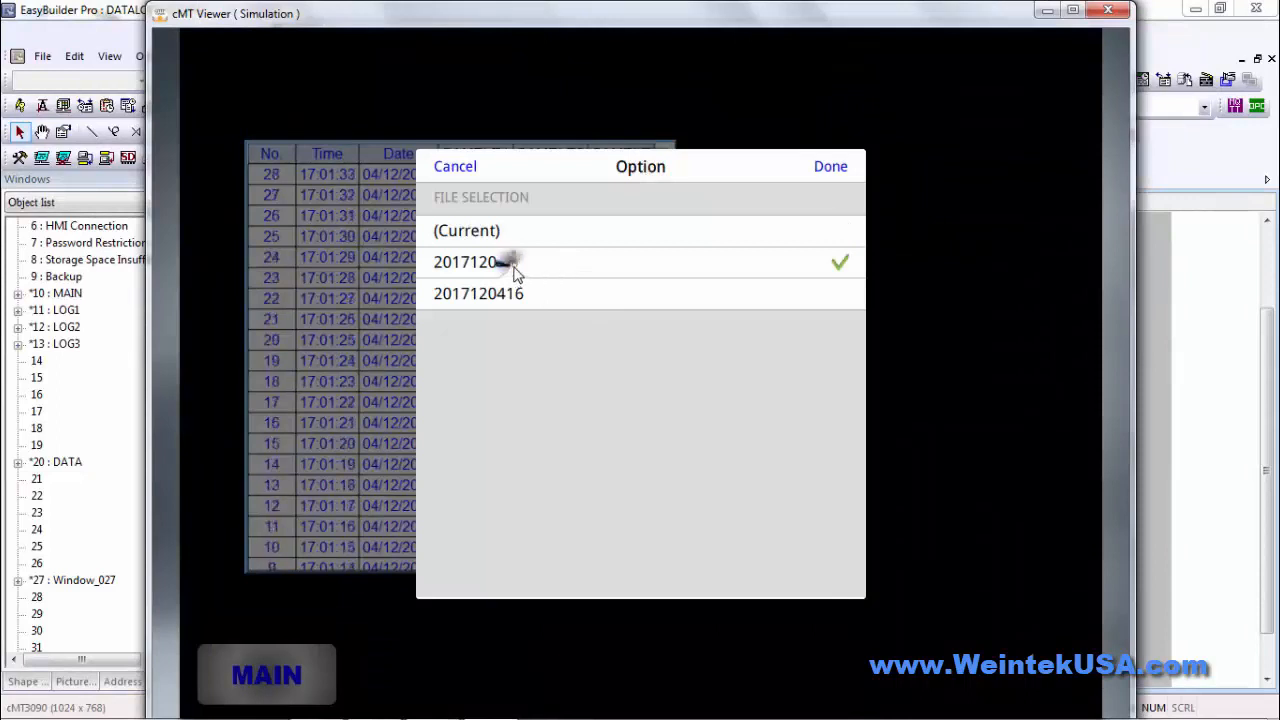
click(827, 171)
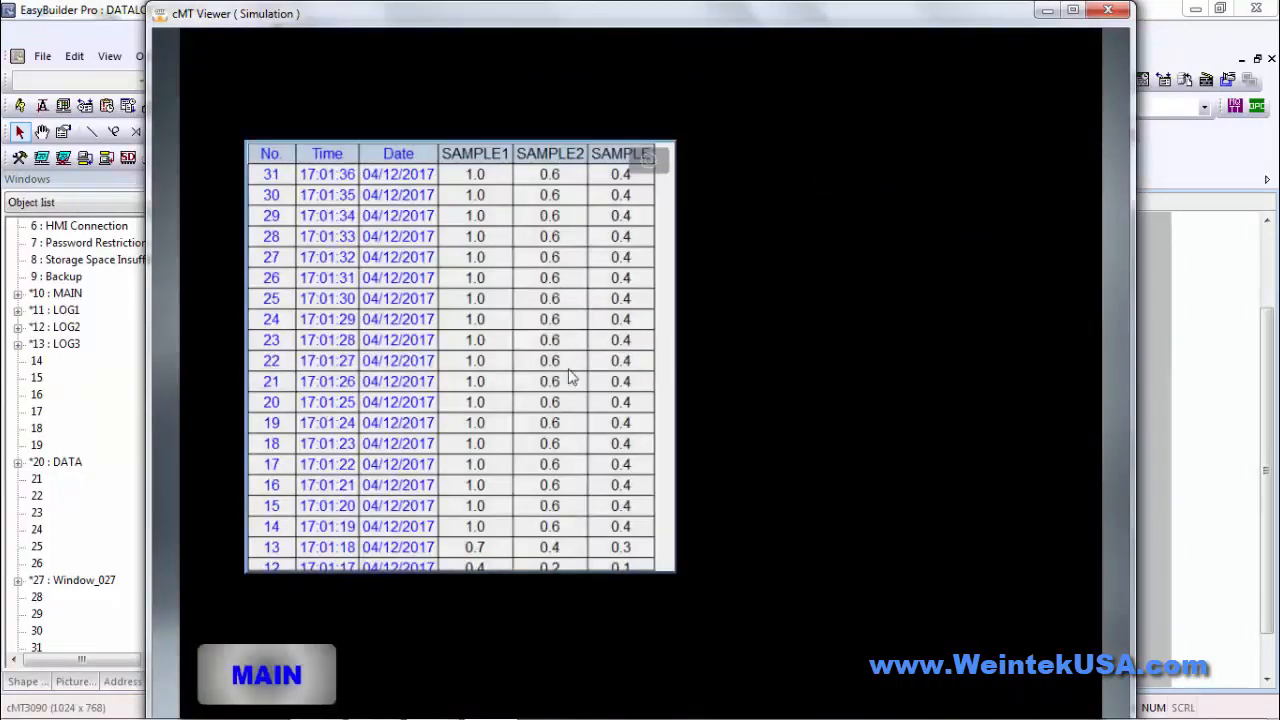
drag(562, 394, 595, 562)
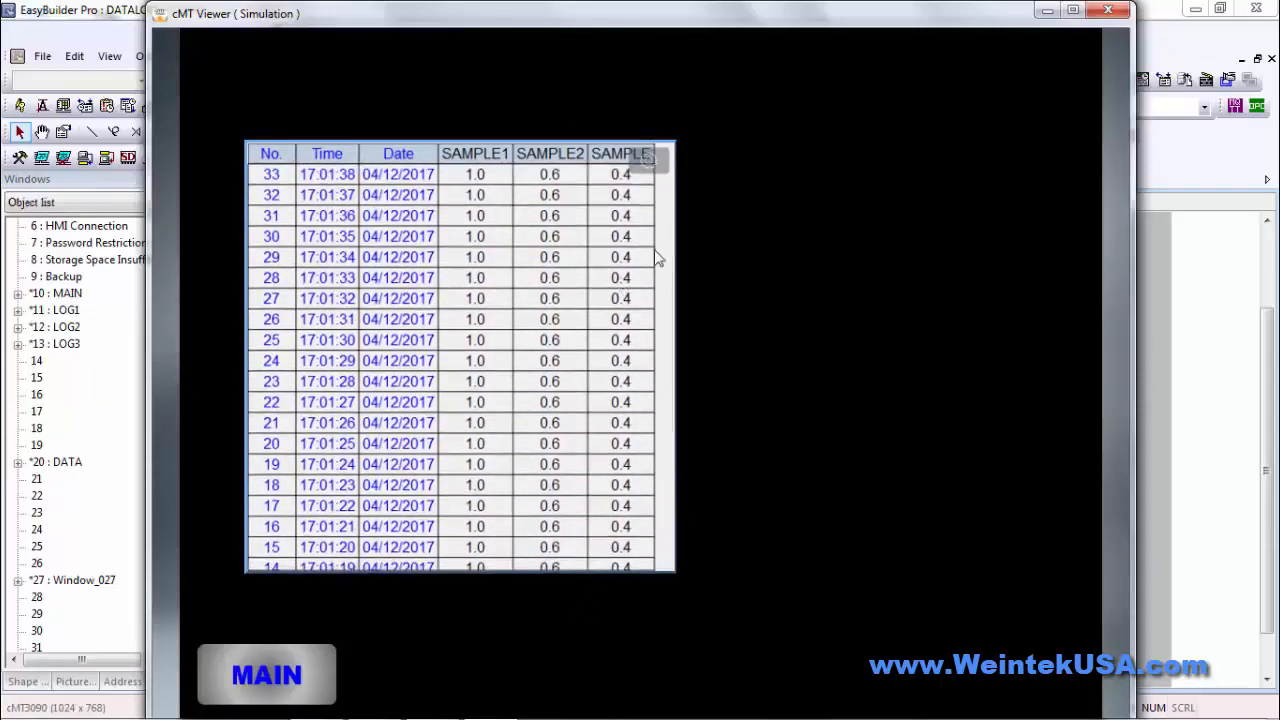
click(650, 157)
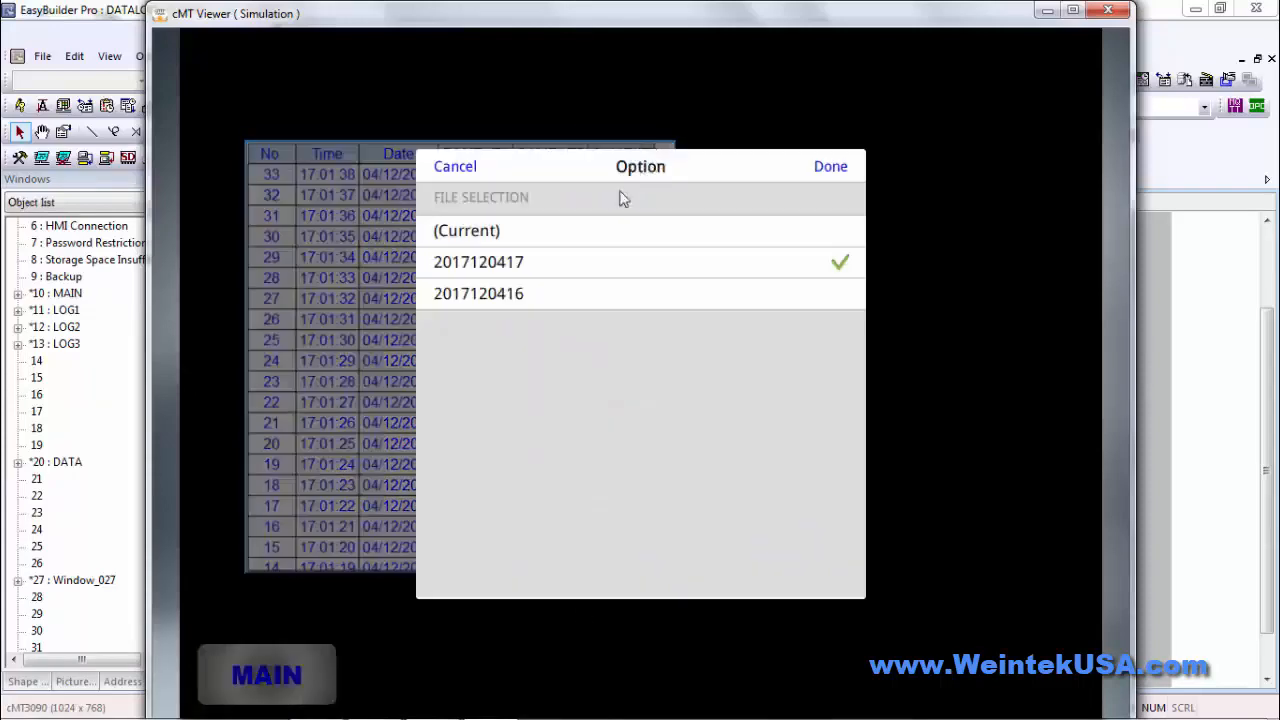
click(520, 296)
click(835, 166)
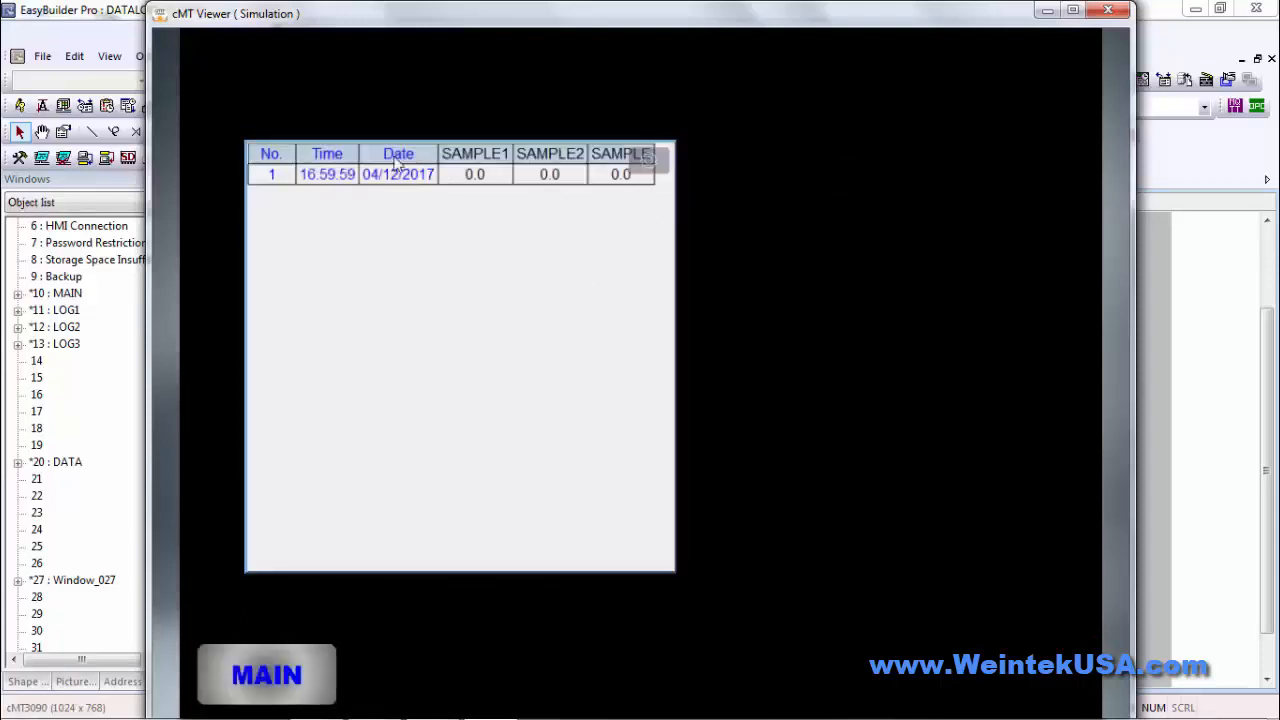
Switch the history data display back to the (Current) log and return to the MAIN page.
click(648, 159)
click(472, 230)
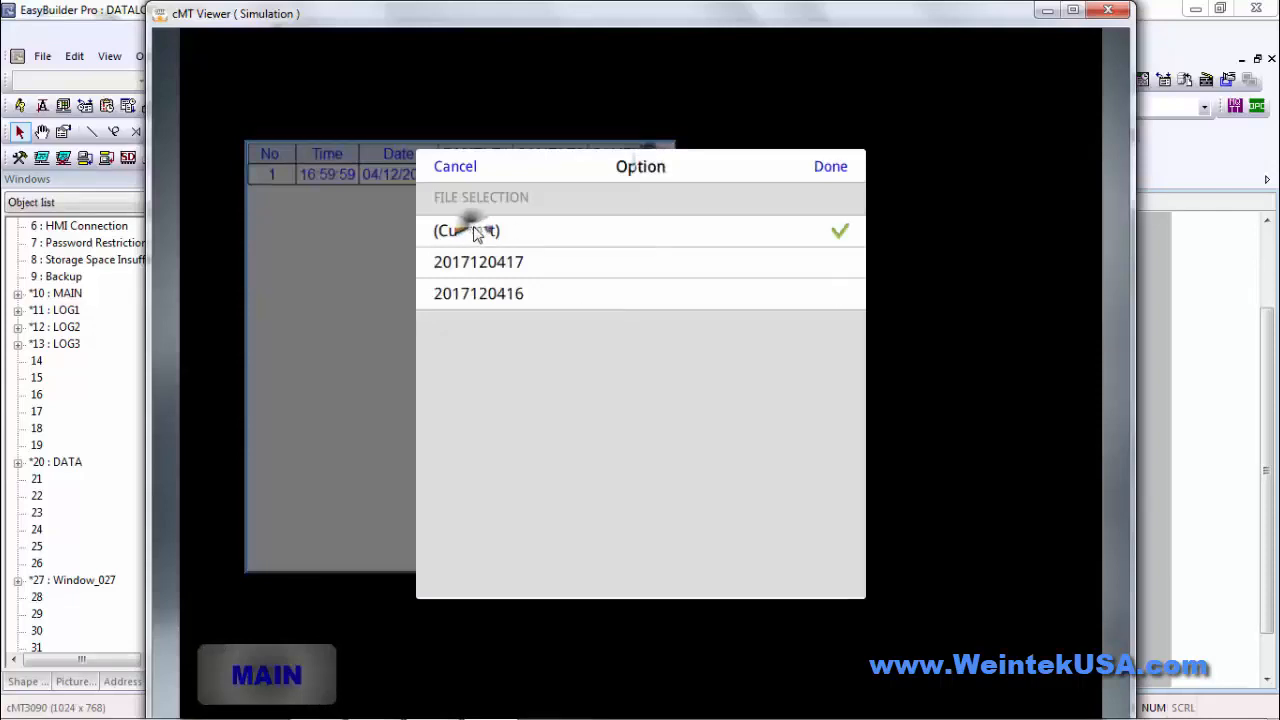
click(830, 167)
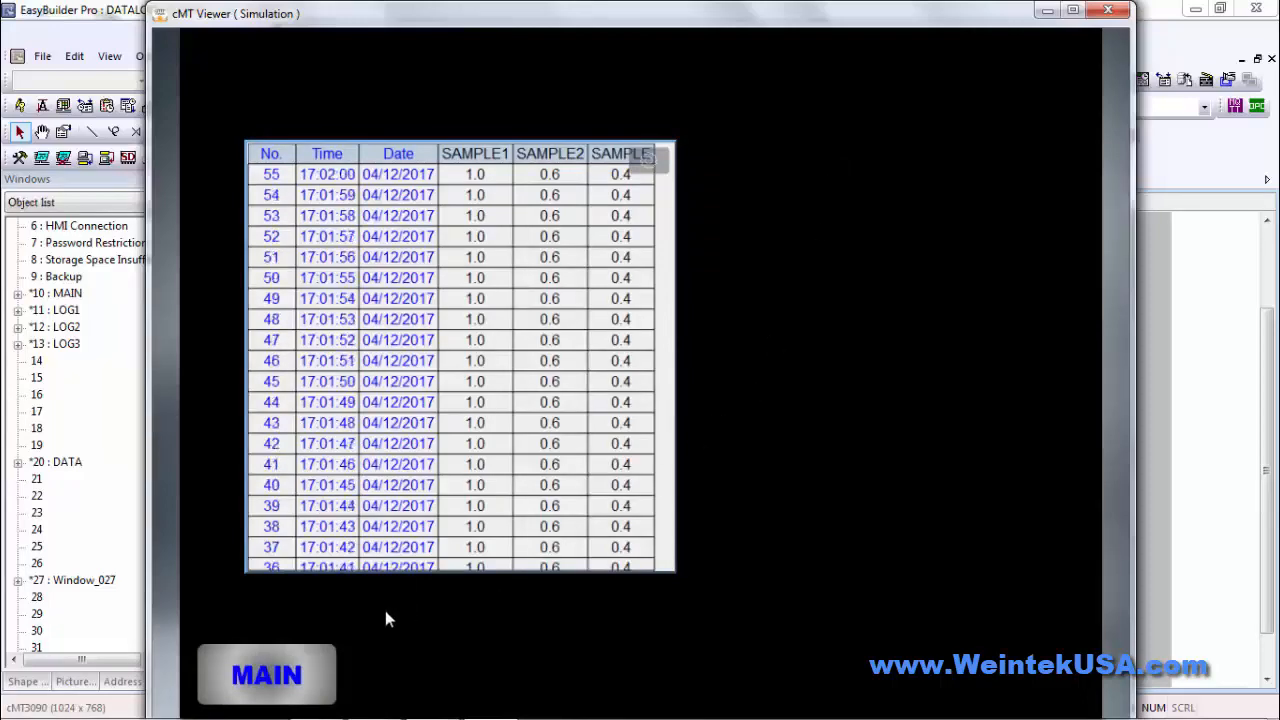
click(300, 677)
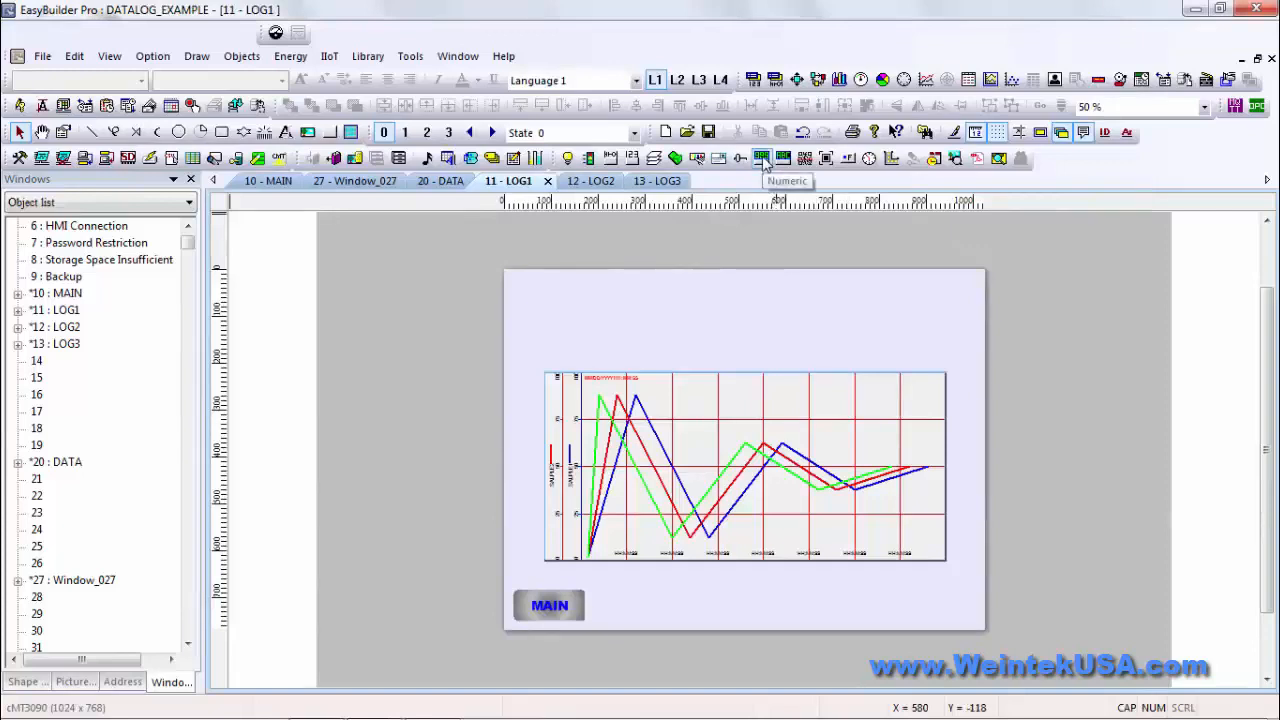
Place a numeric object with Local HMI address LW-200 above the trend display on the LOG1 window.
click(763, 160)
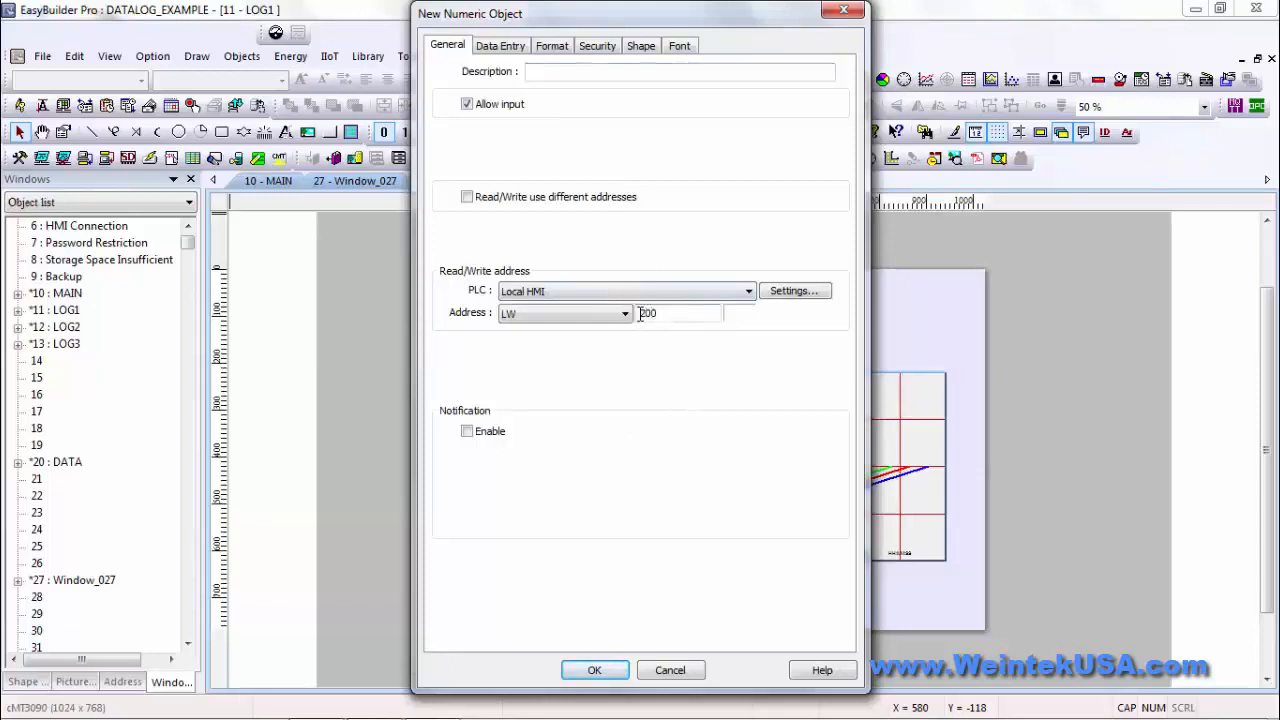
click(595, 670)
click(740, 322)
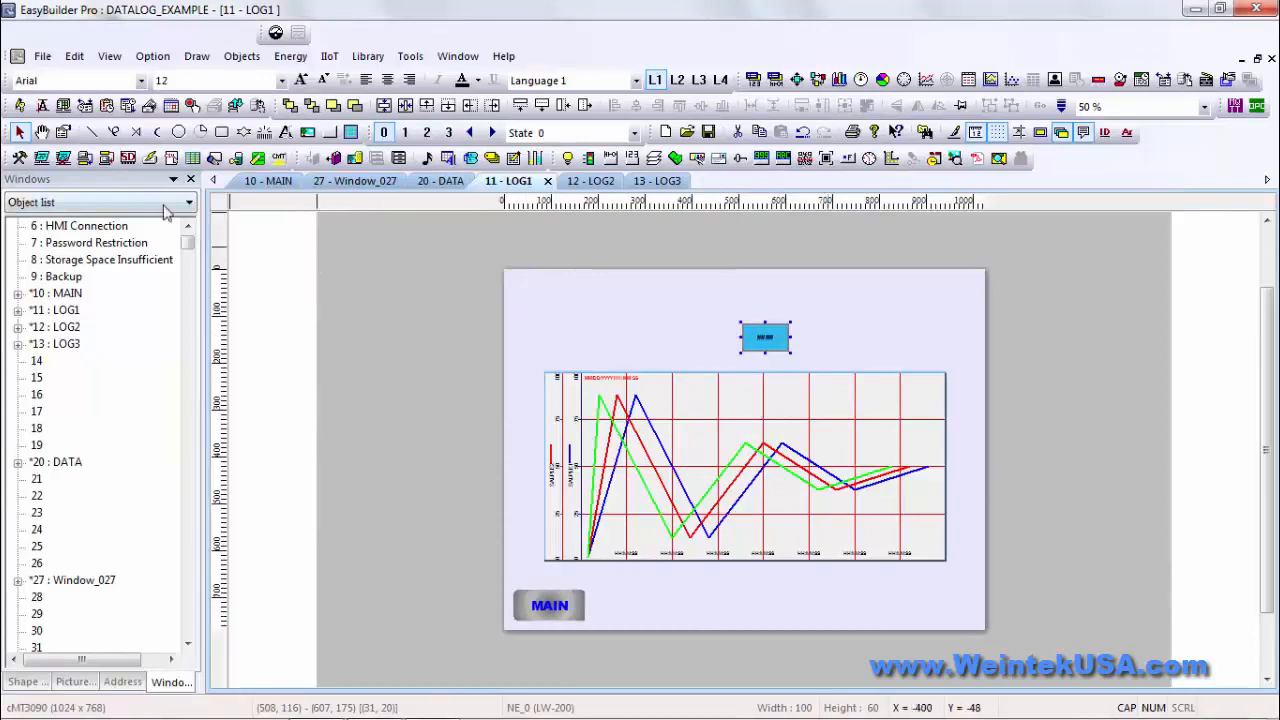
Simulate the project and, on the LOG 1 page, check the SALPLE1 reading at two points along the trend curve.
click(64, 159)
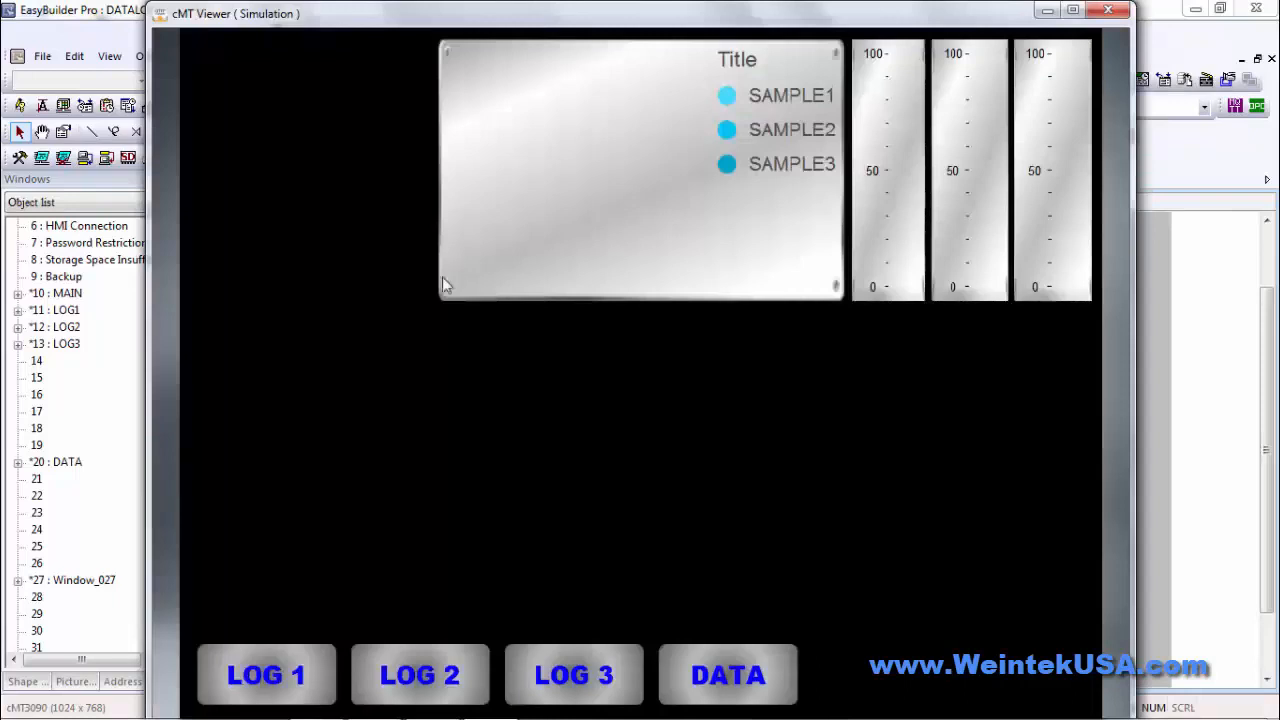
click(284, 670)
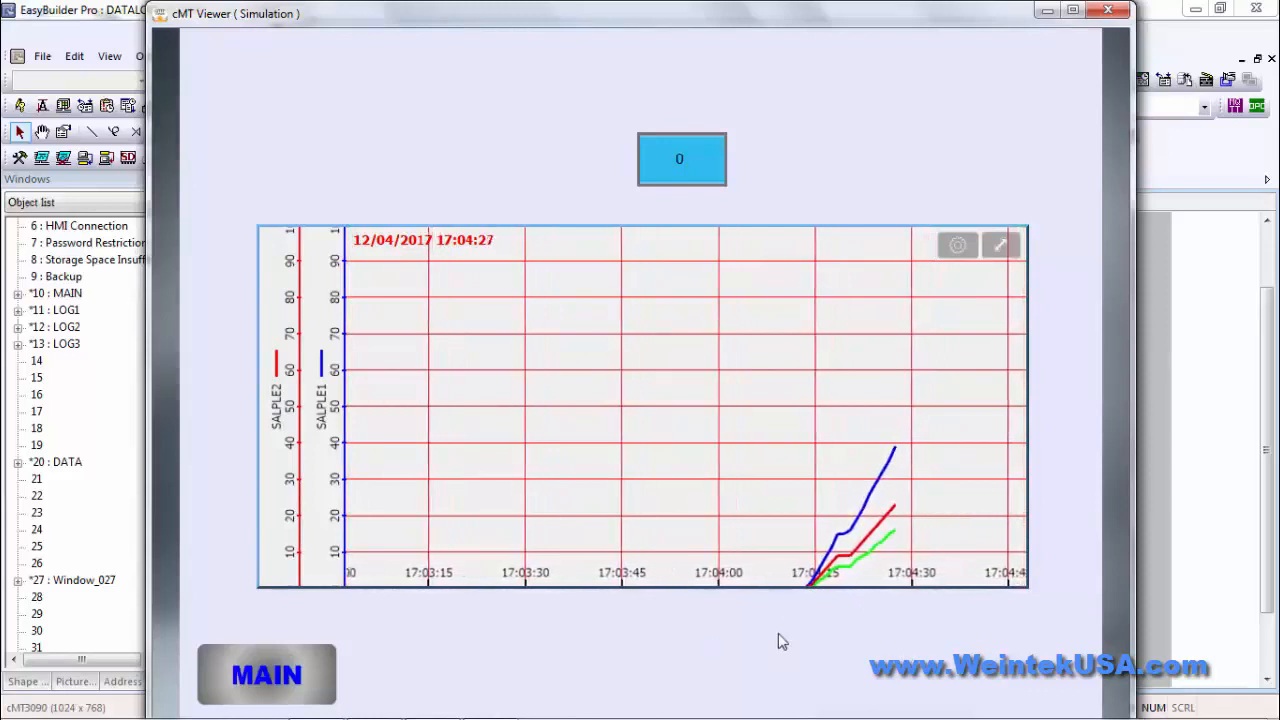
click(872, 462)
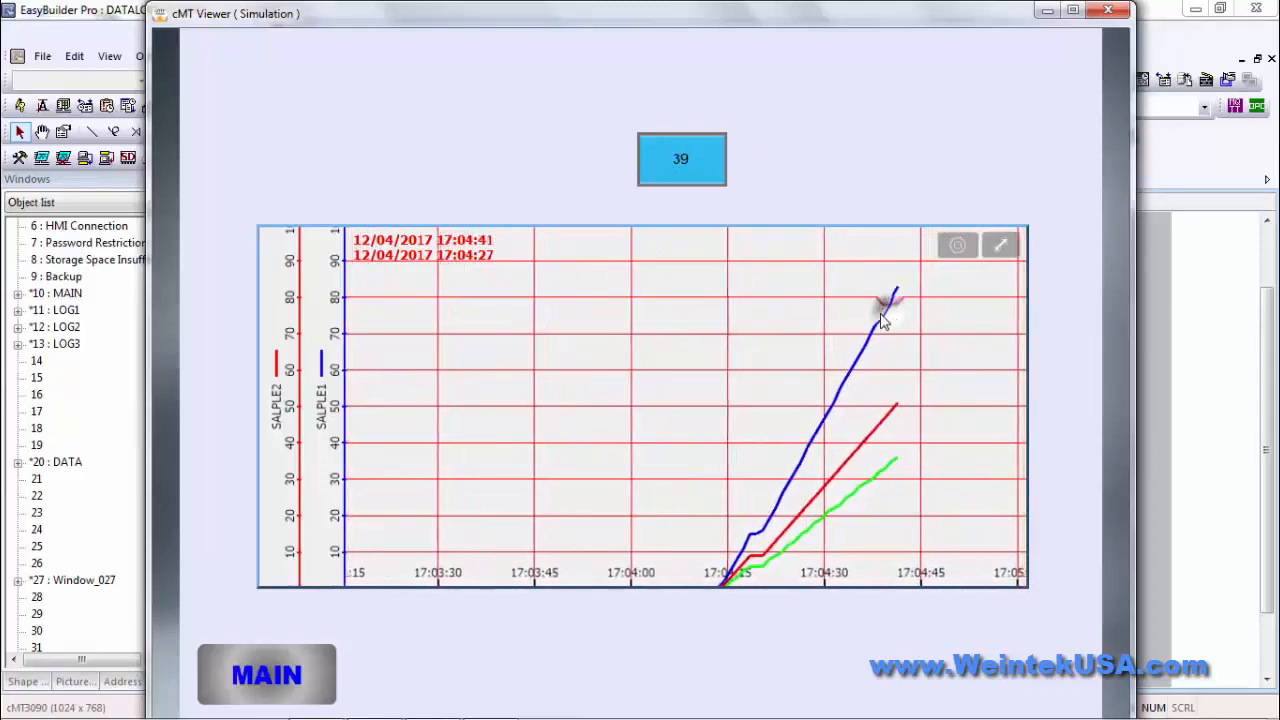
click(876, 318)
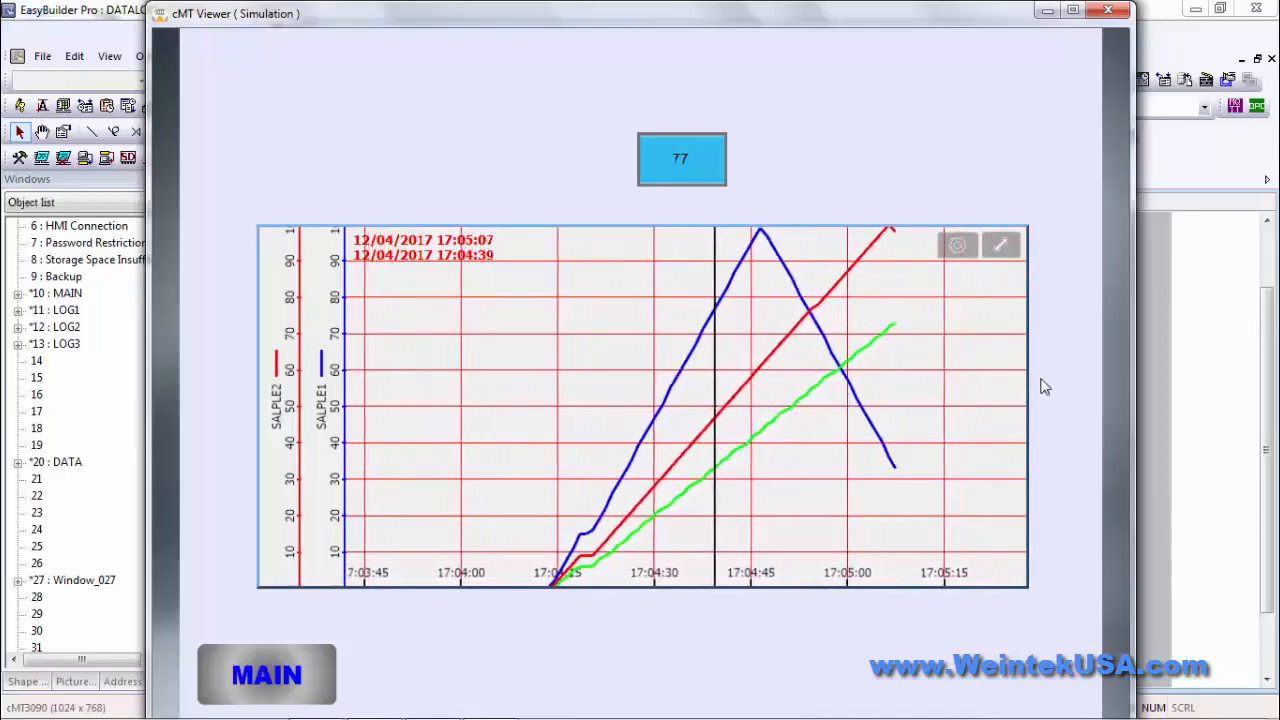
Zoom out the simulated trend display's Y axis three times using its zoom controls.
click(1001, 245)
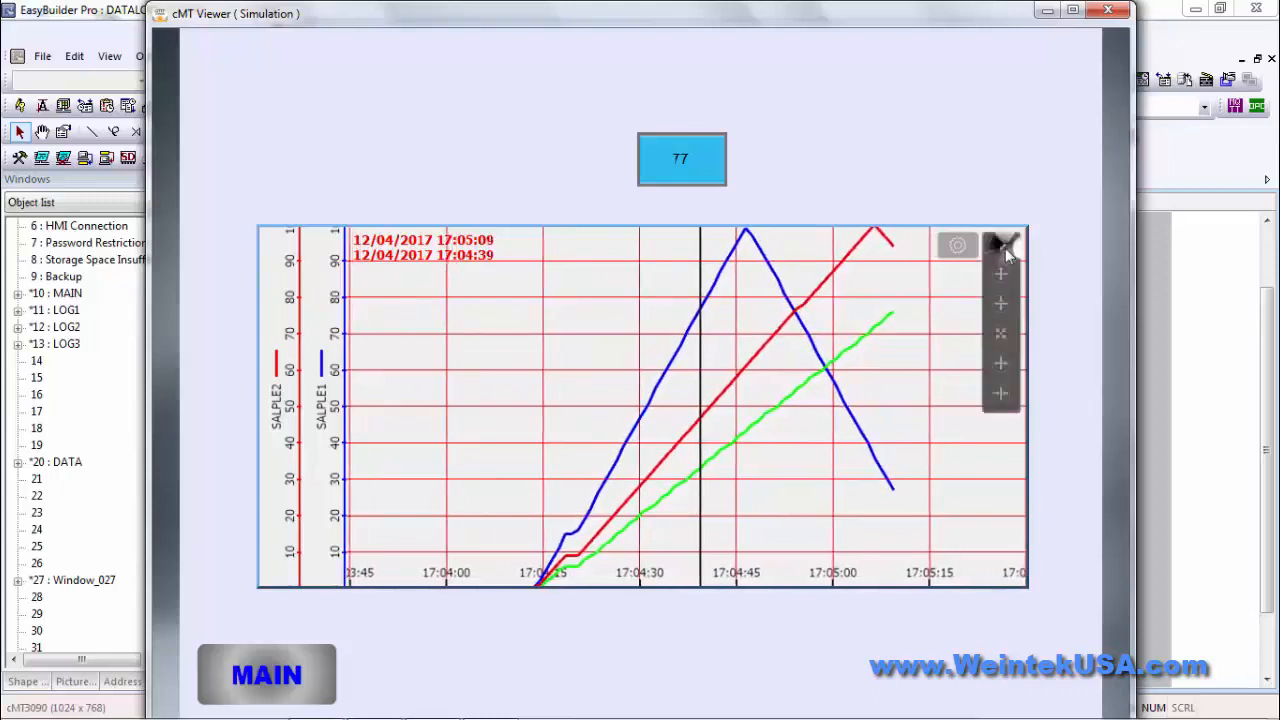
click(1003, 304)
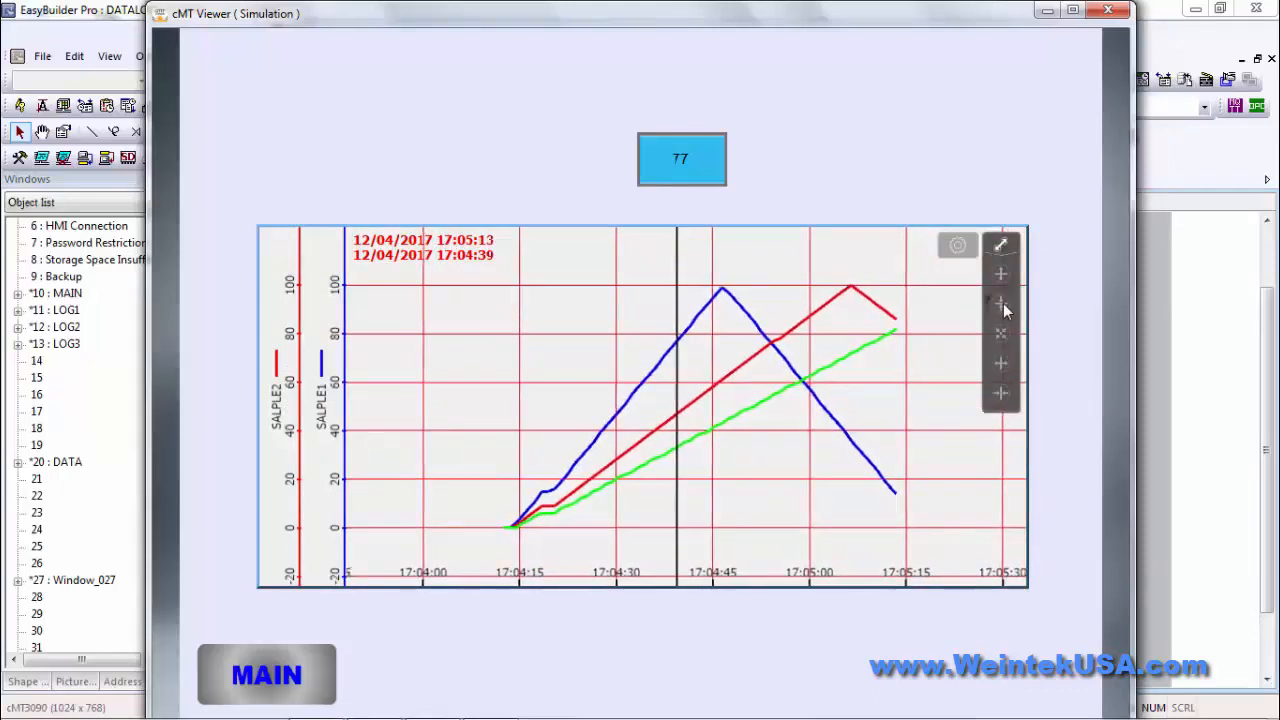
click(1003, 304)
click(1003, 304)
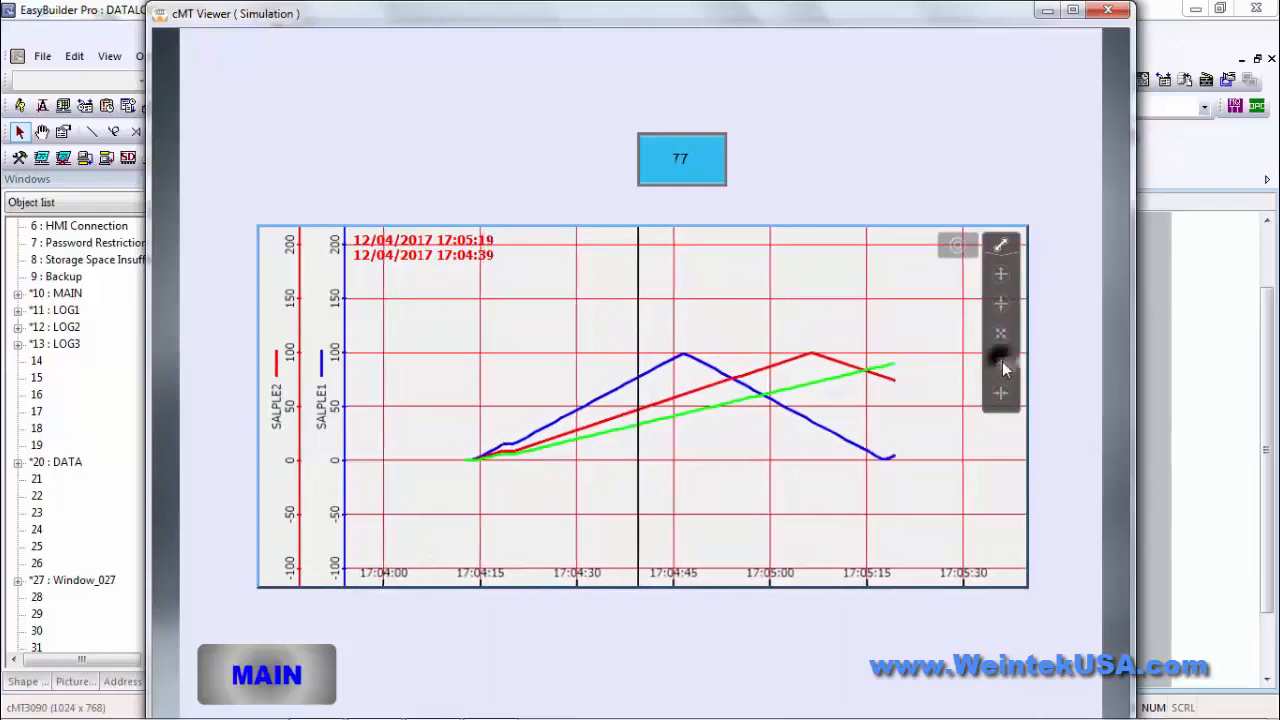
Zoom the trend's time axis in once and out twice, and reset the zoom and hide its controls.
click(1003, 362)
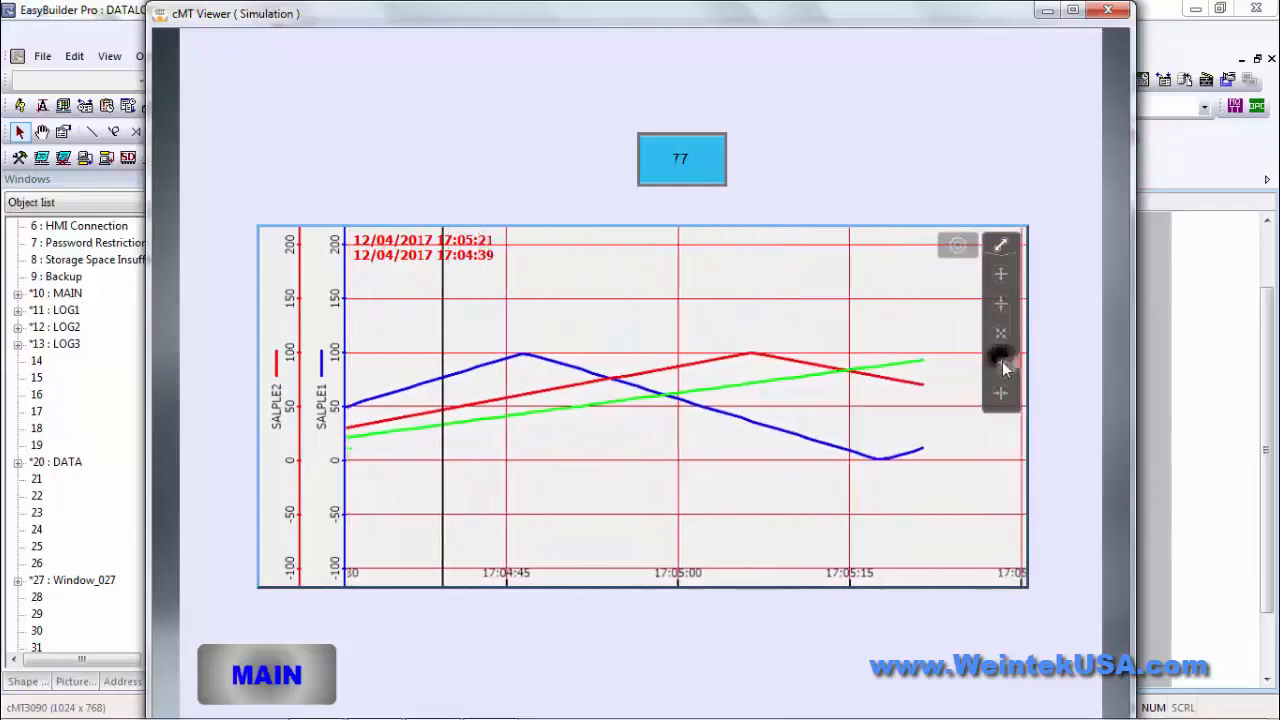
click(1001, 395)
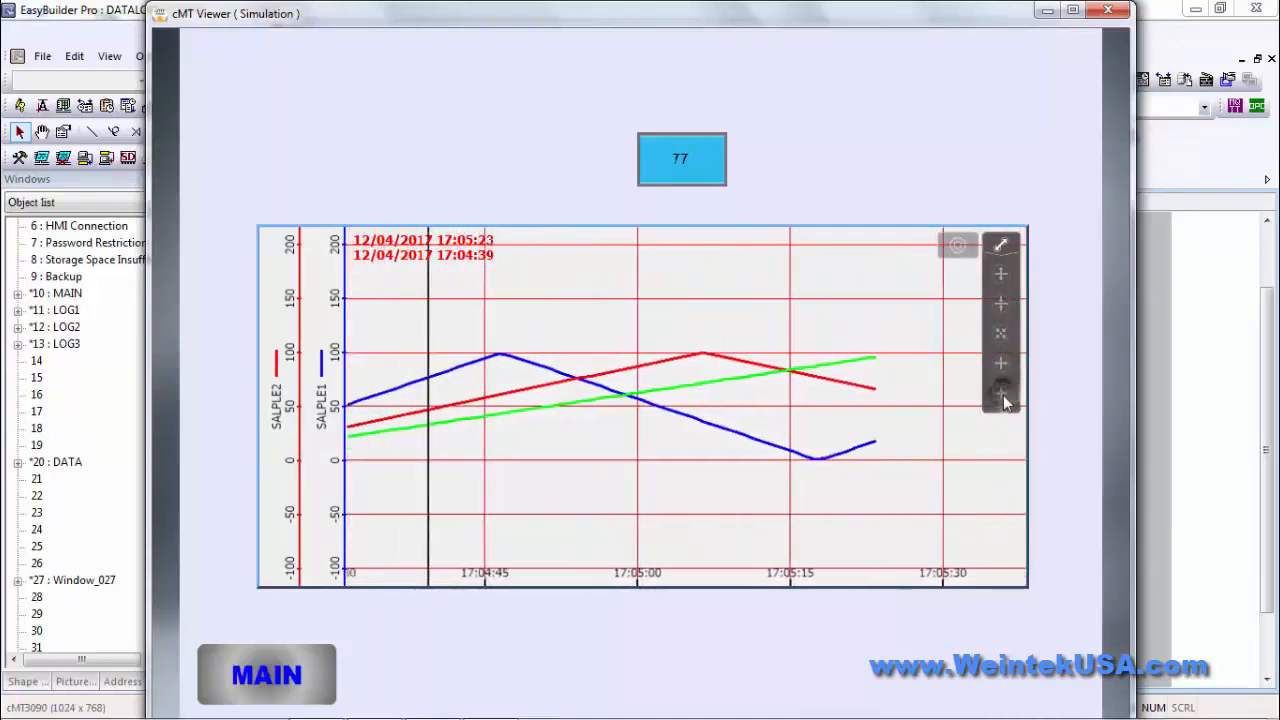
click(1003, 395)
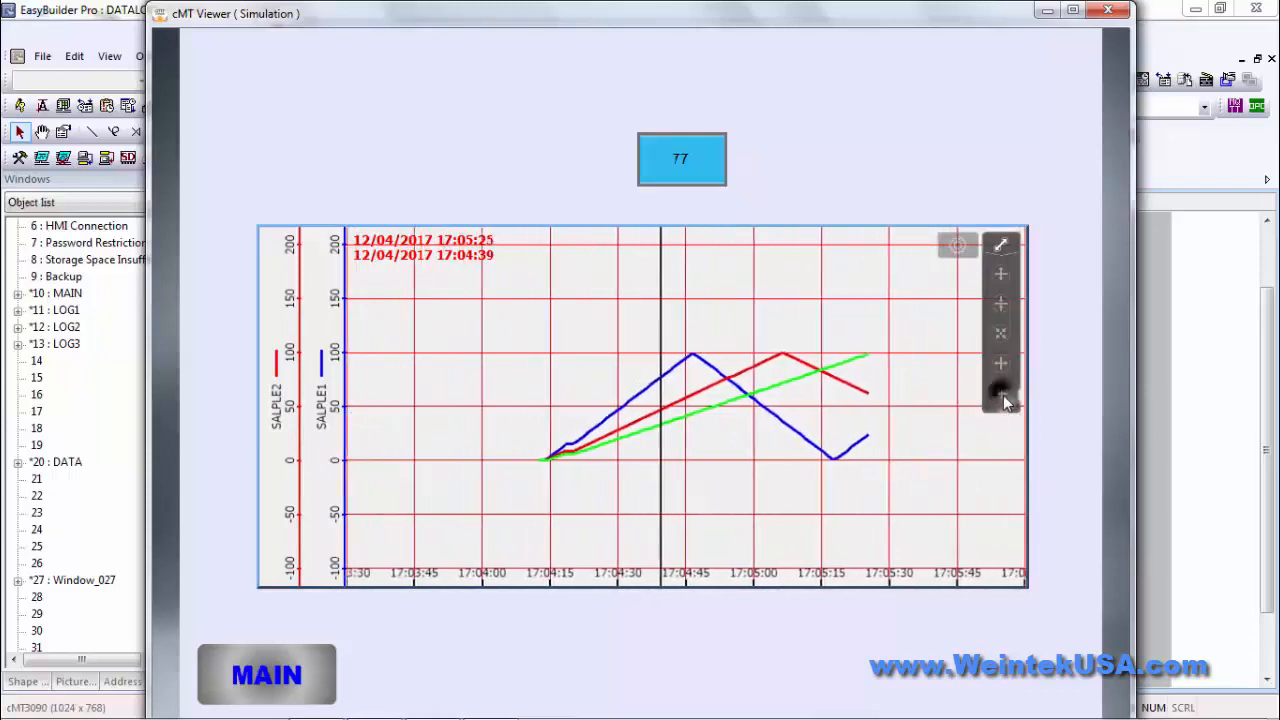
click(1002, 333)
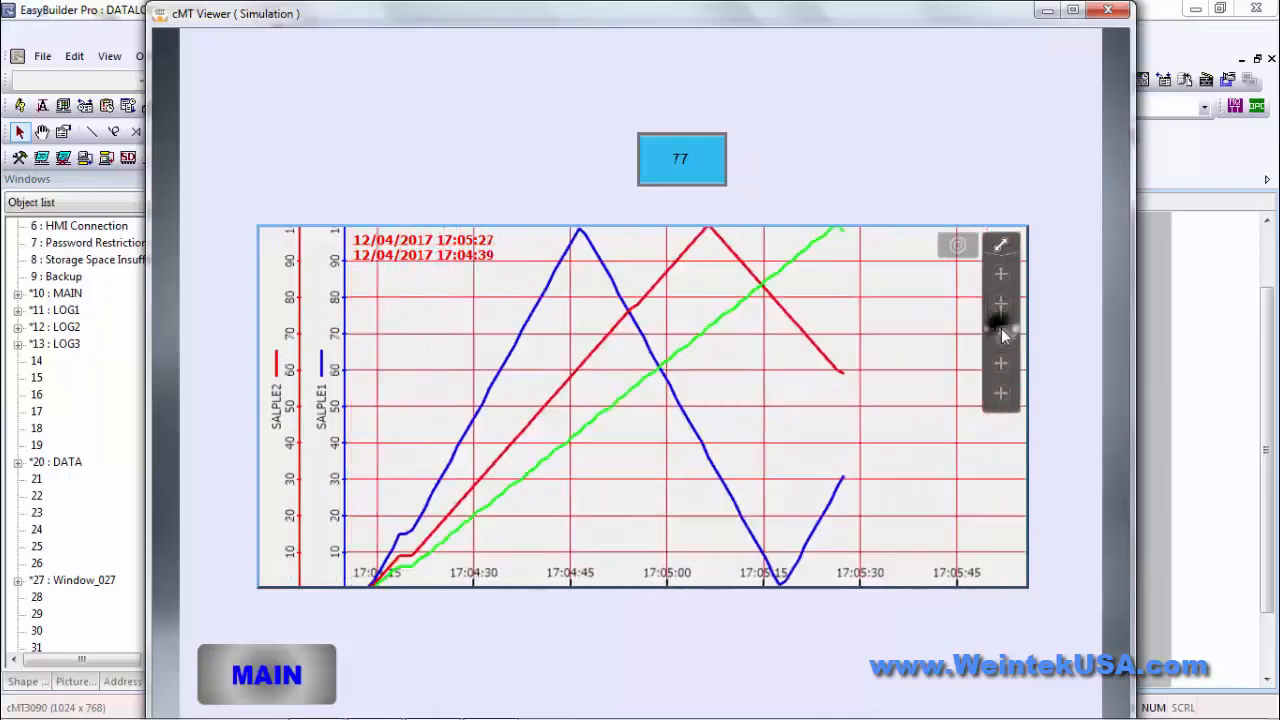
click(1003, 243)
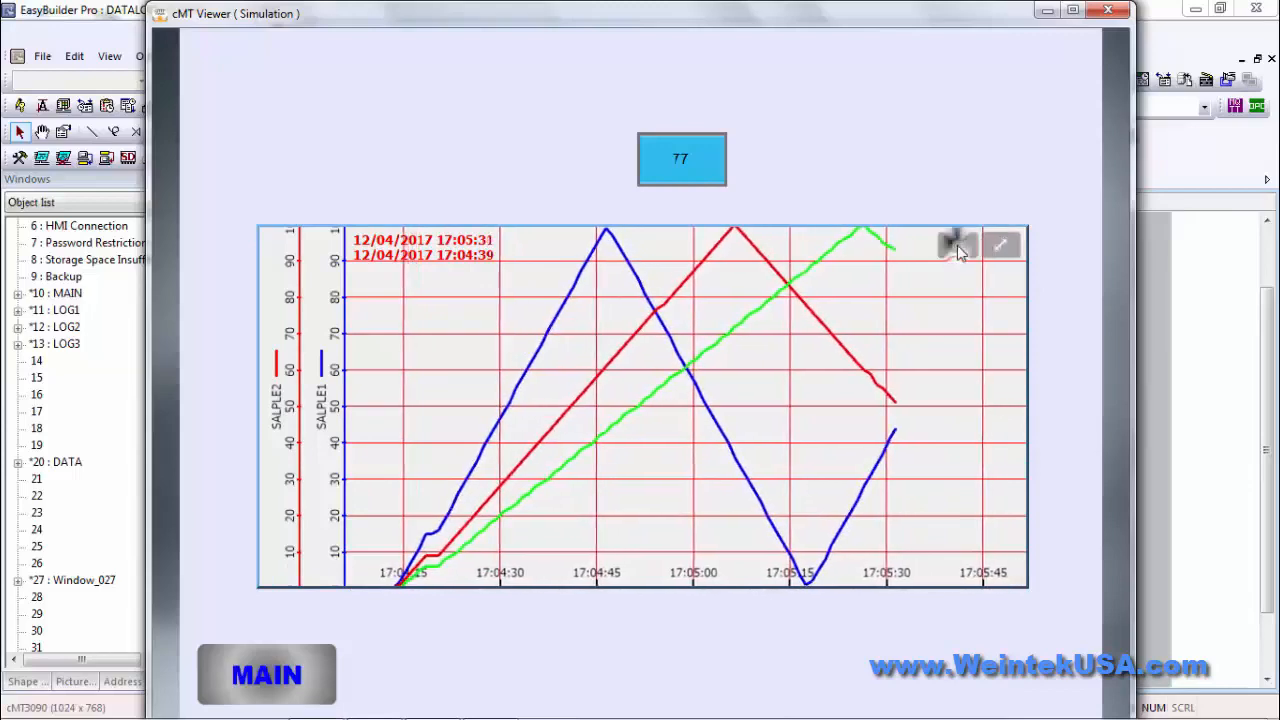
click(957, 247)
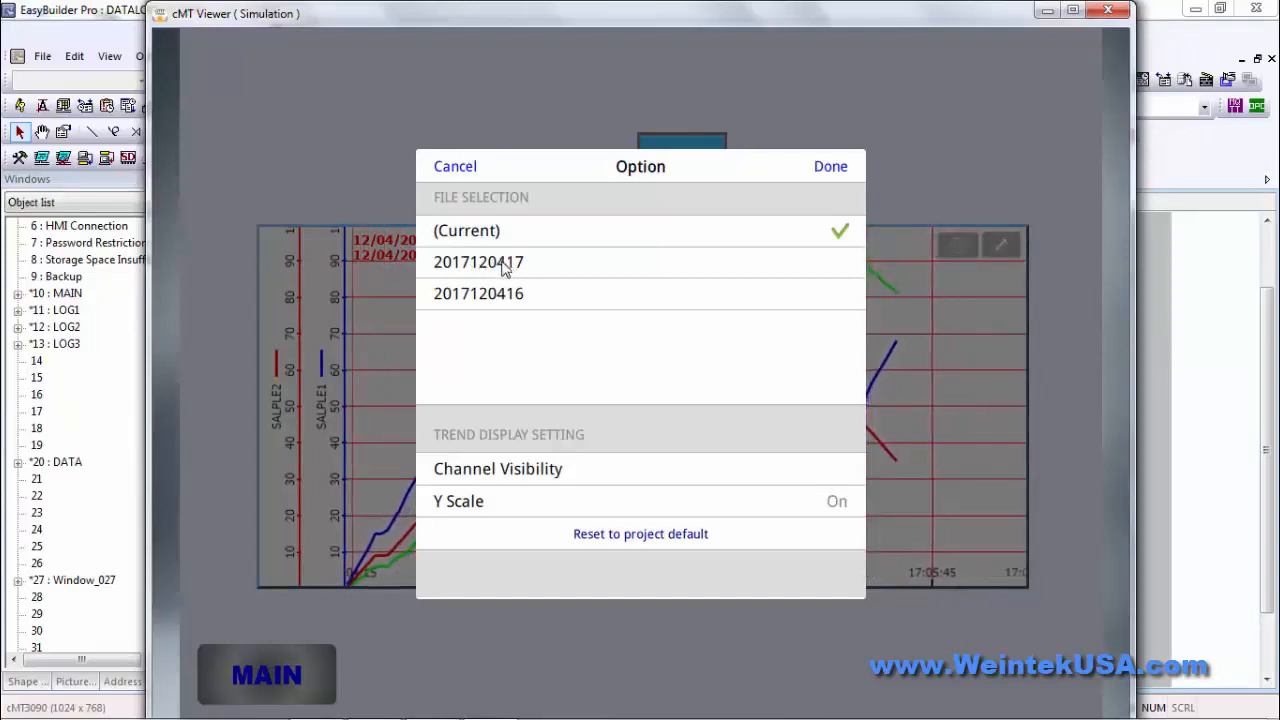
click(503, 265)
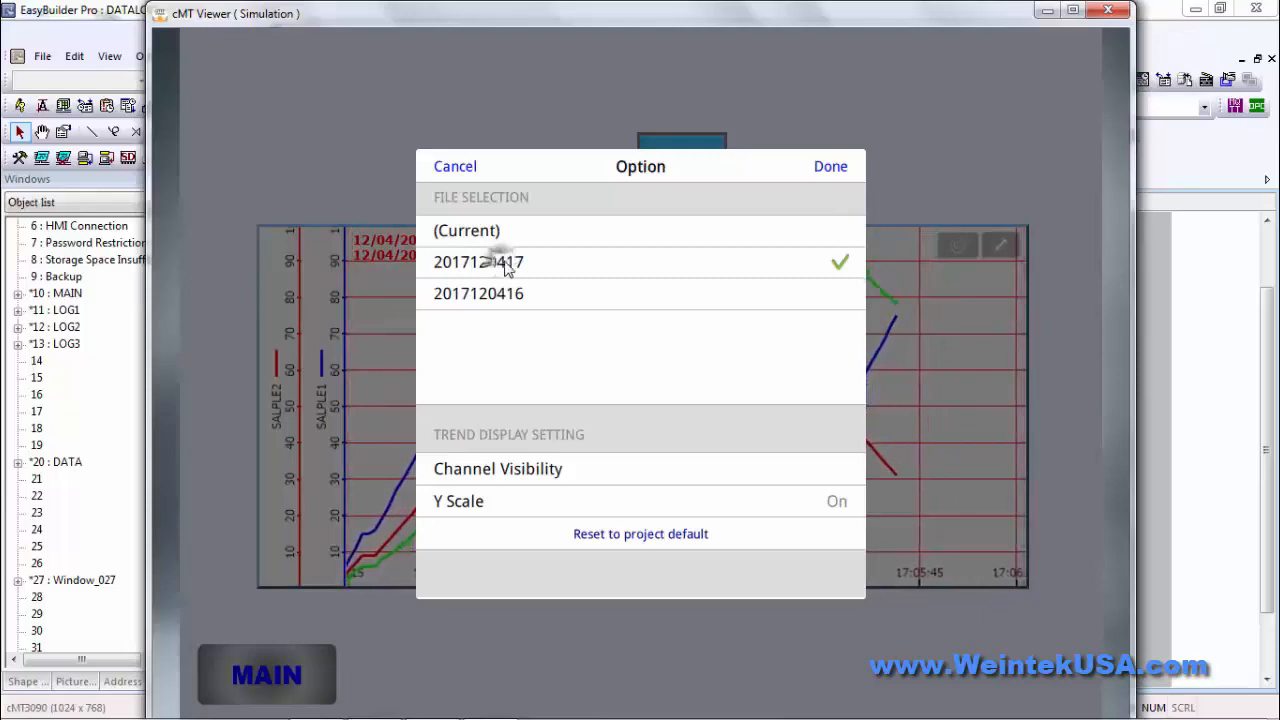
click(830, 167)
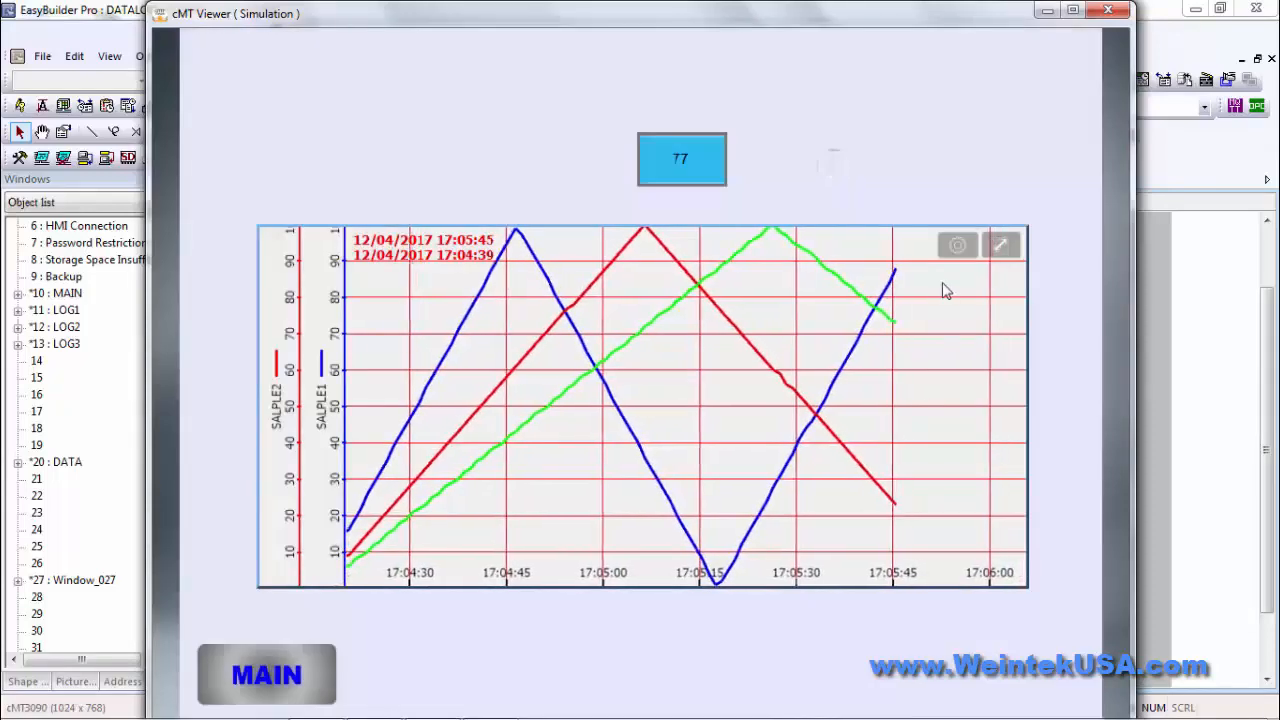
click(958, 246)
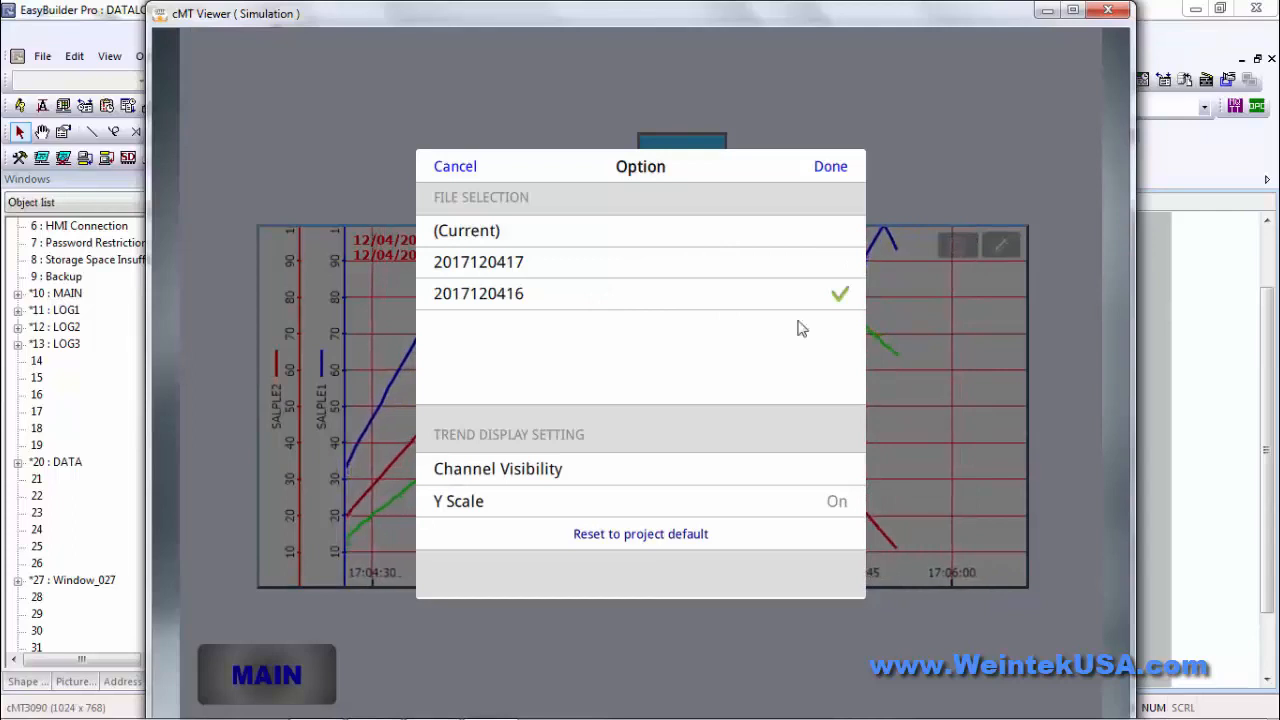
click(832, 167)
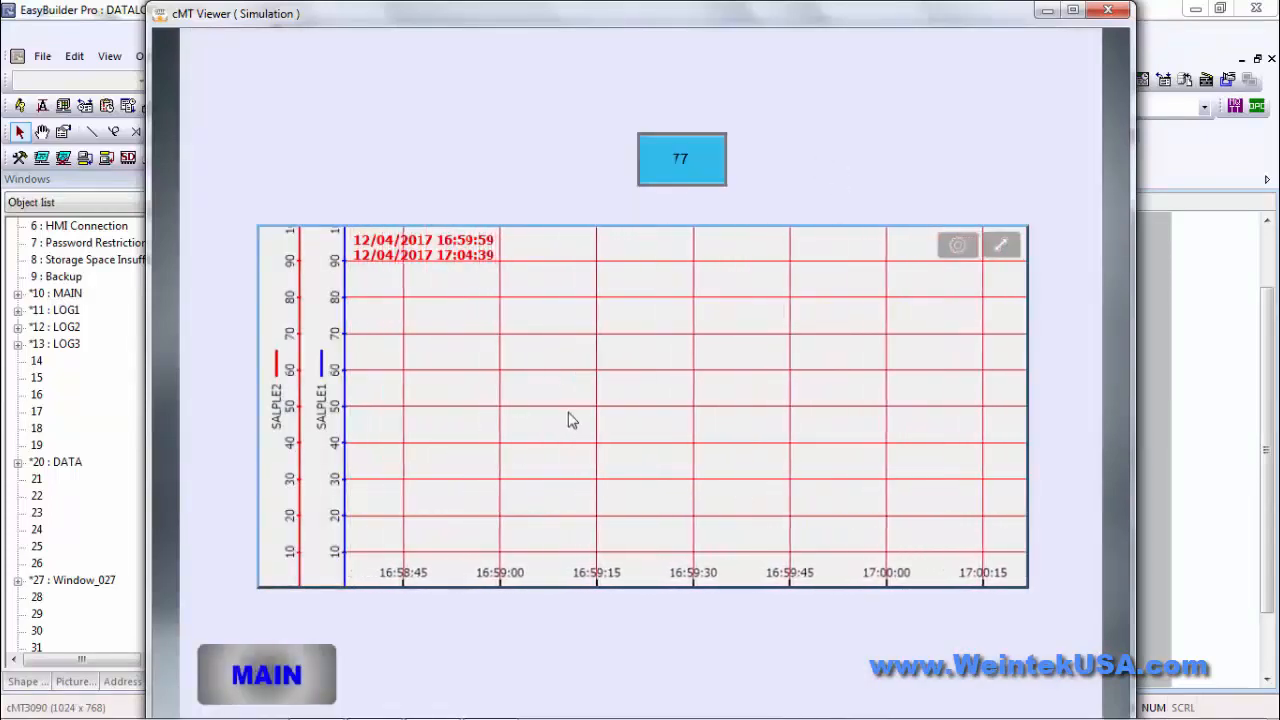
drag(898, 412, 505, 412)
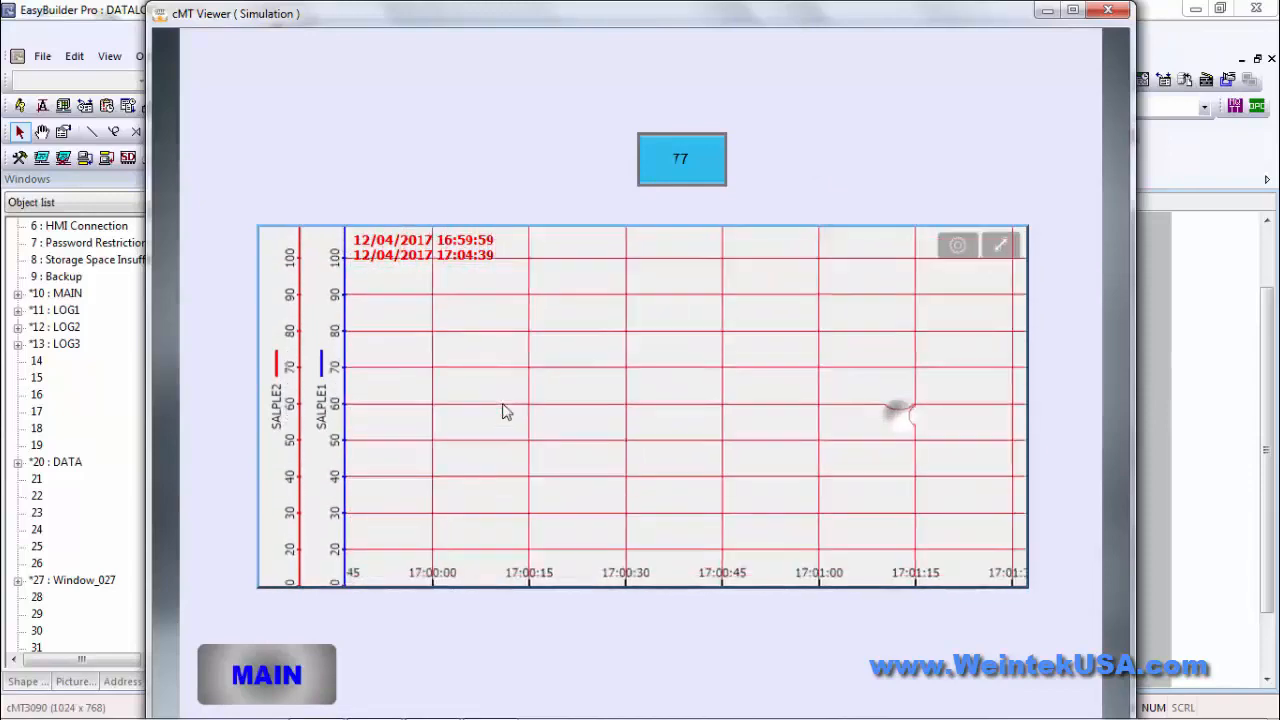
Switch the trend display back to the (Current) log.
click(958, 246)
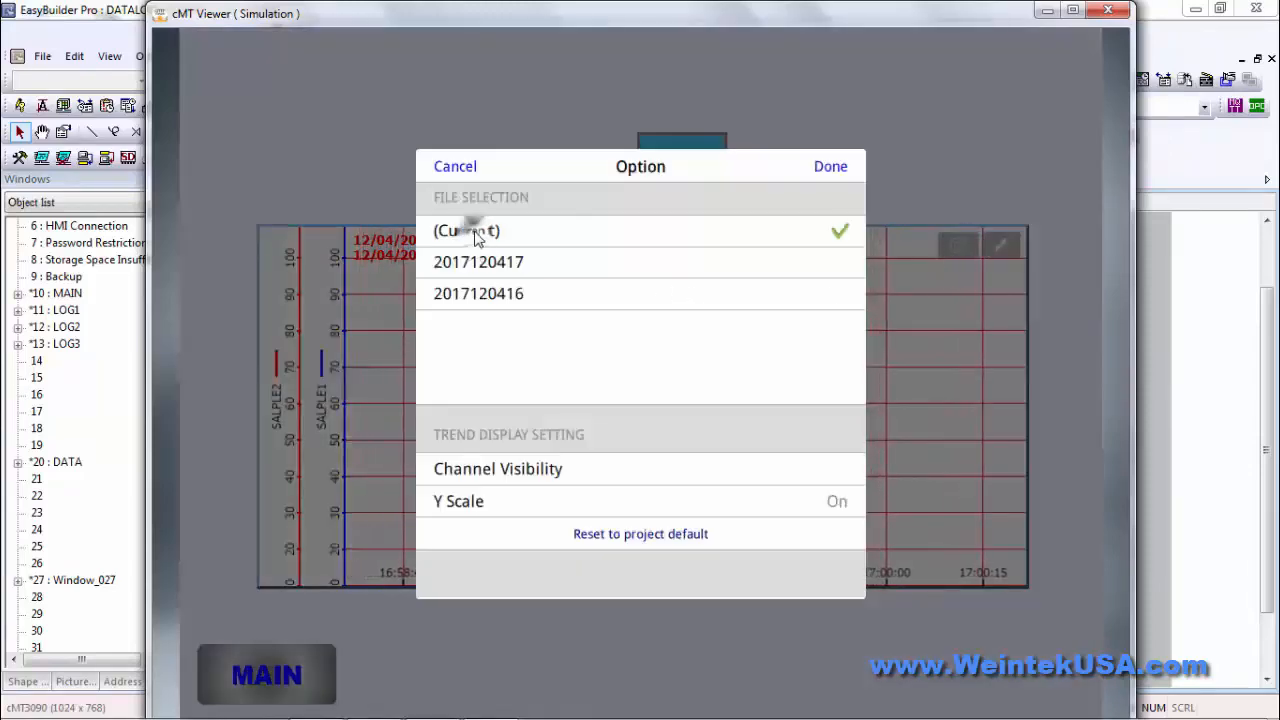
click(832, 167)
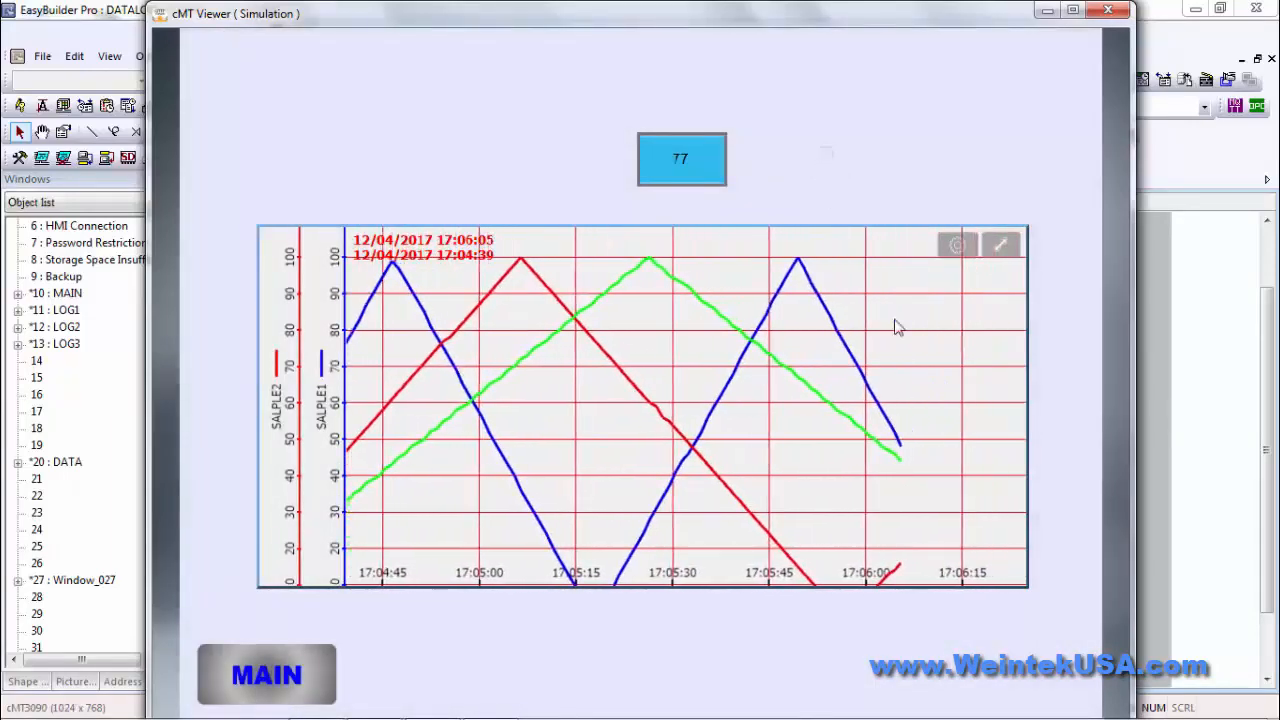
Expand the trend display's zoom controls and turn off its Y scale.
click(1002, 247)
click(960, 245)
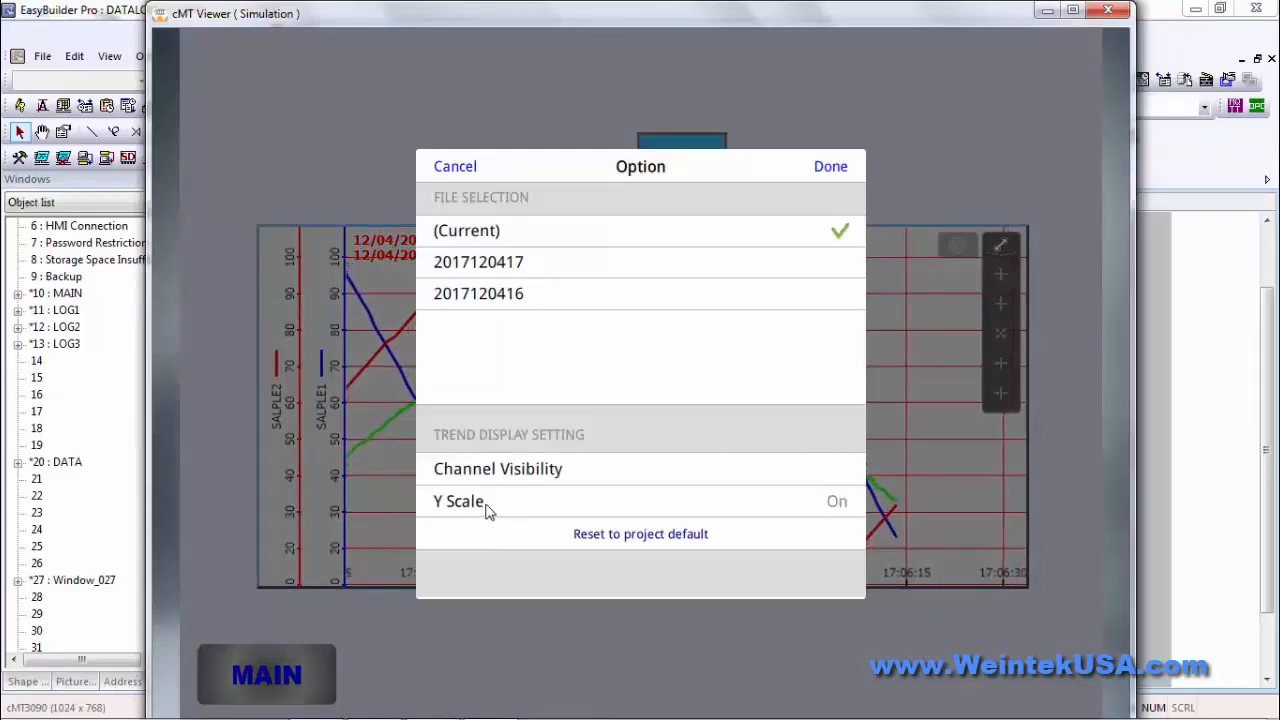
click(472, 502)
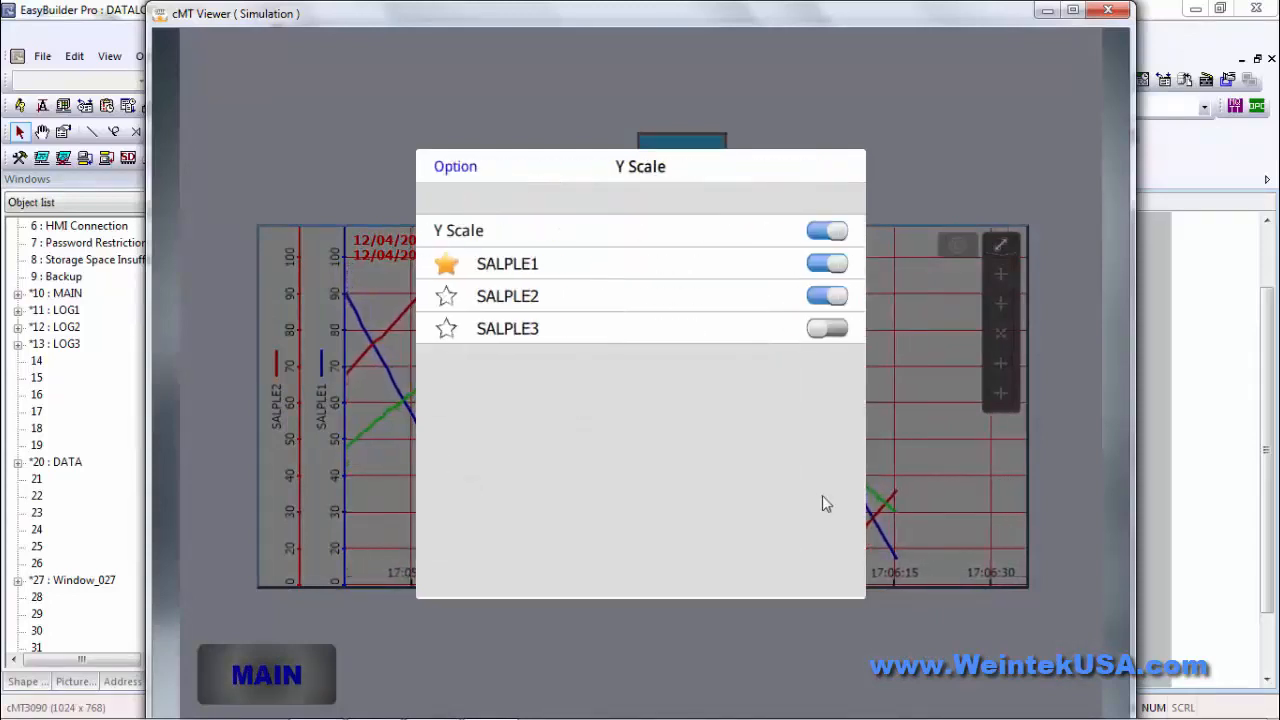
click(829, 231)
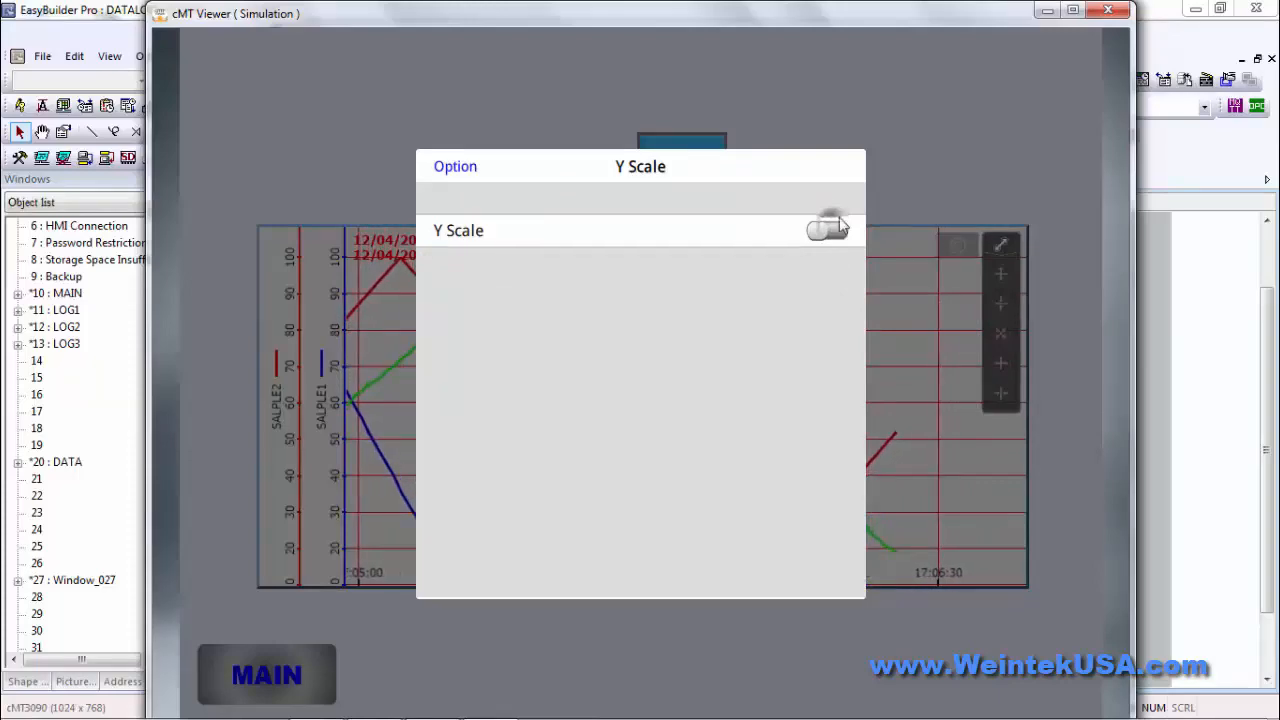
click(455, 166)
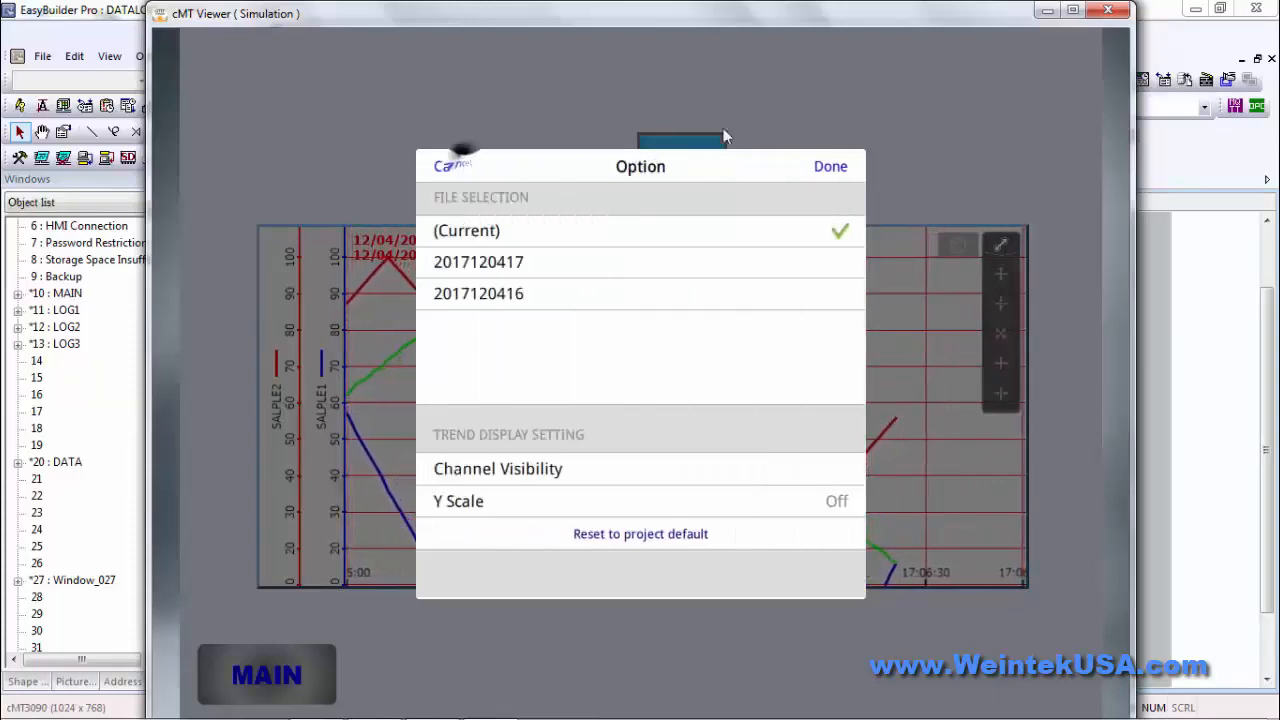
click(830, 167)
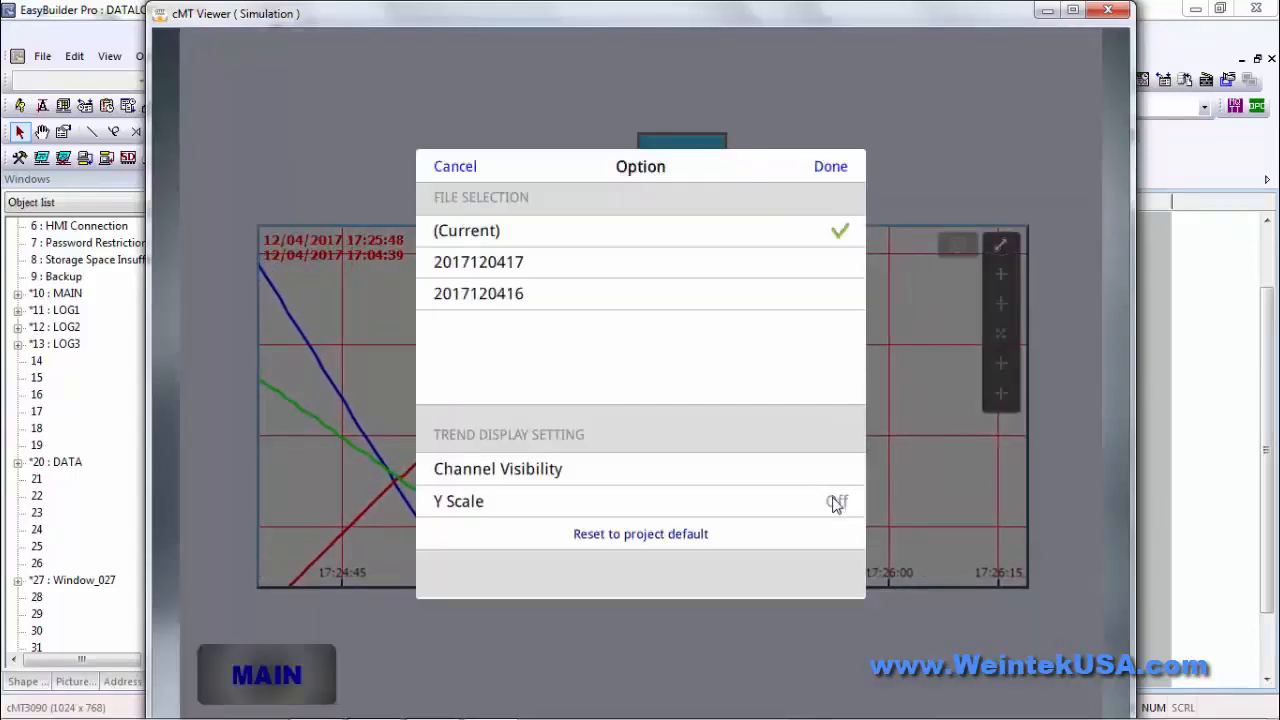
Turn the trend display's Y scale back on for SALPLE2 and SALPLE3 and apply the options.
click(836, 503)
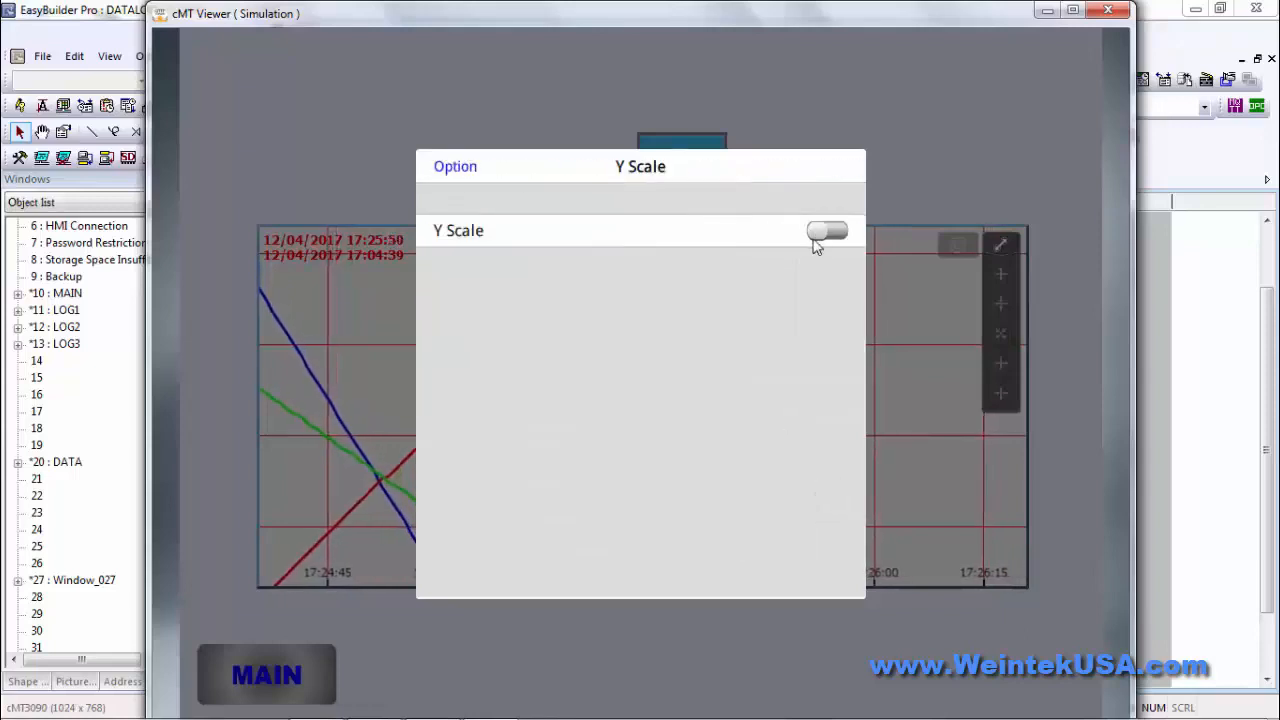
click(817, 235)
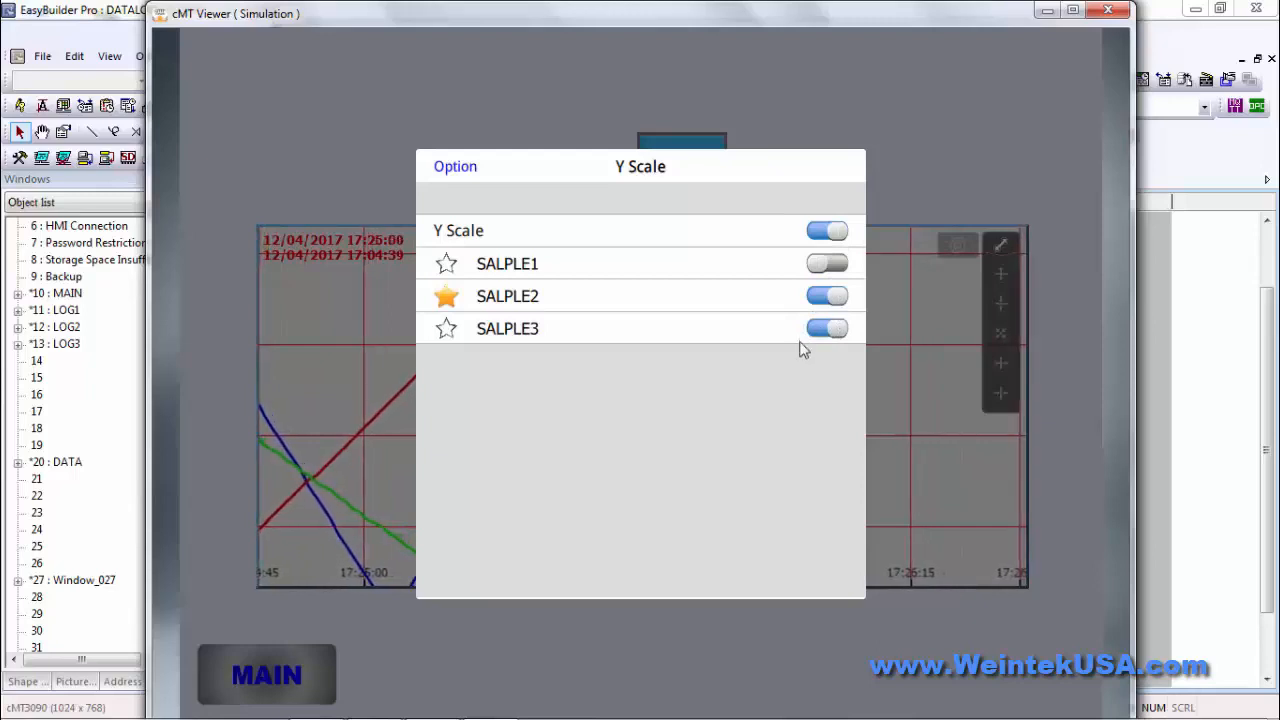
click(456, 168)
click(843, 169)
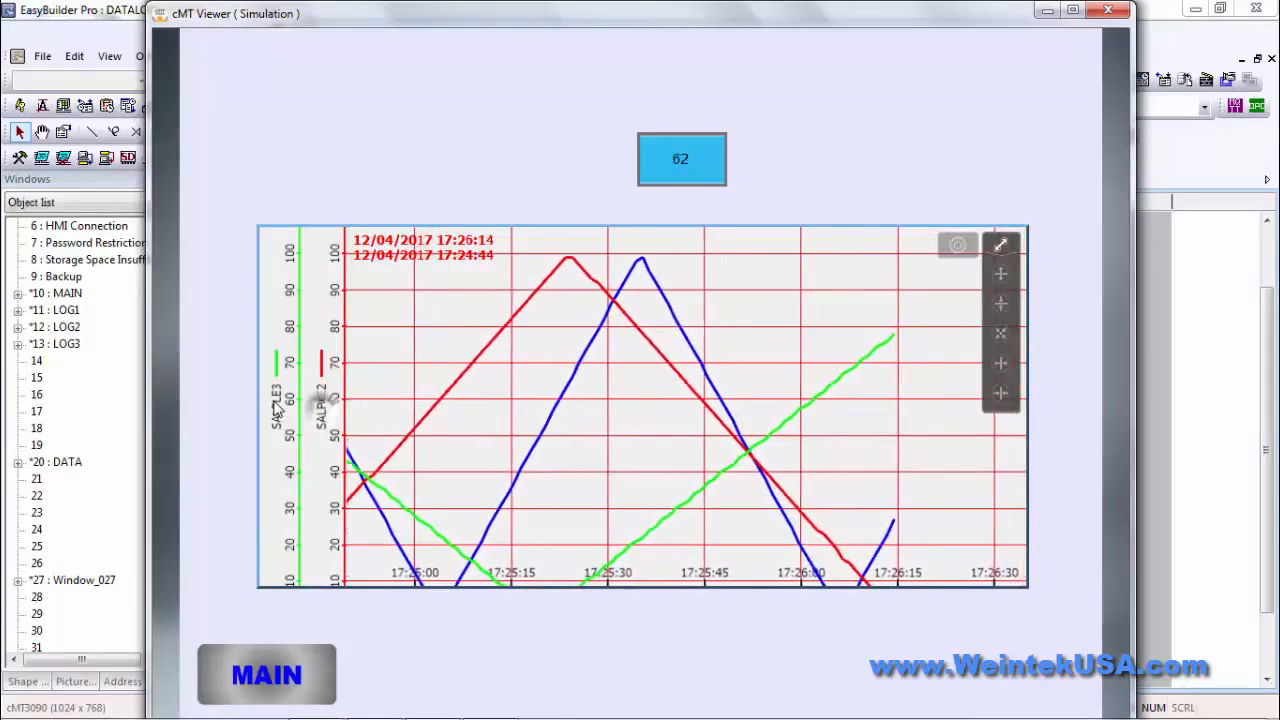
Check the logged value at several points in time along the trend curves.
click(600, 361)
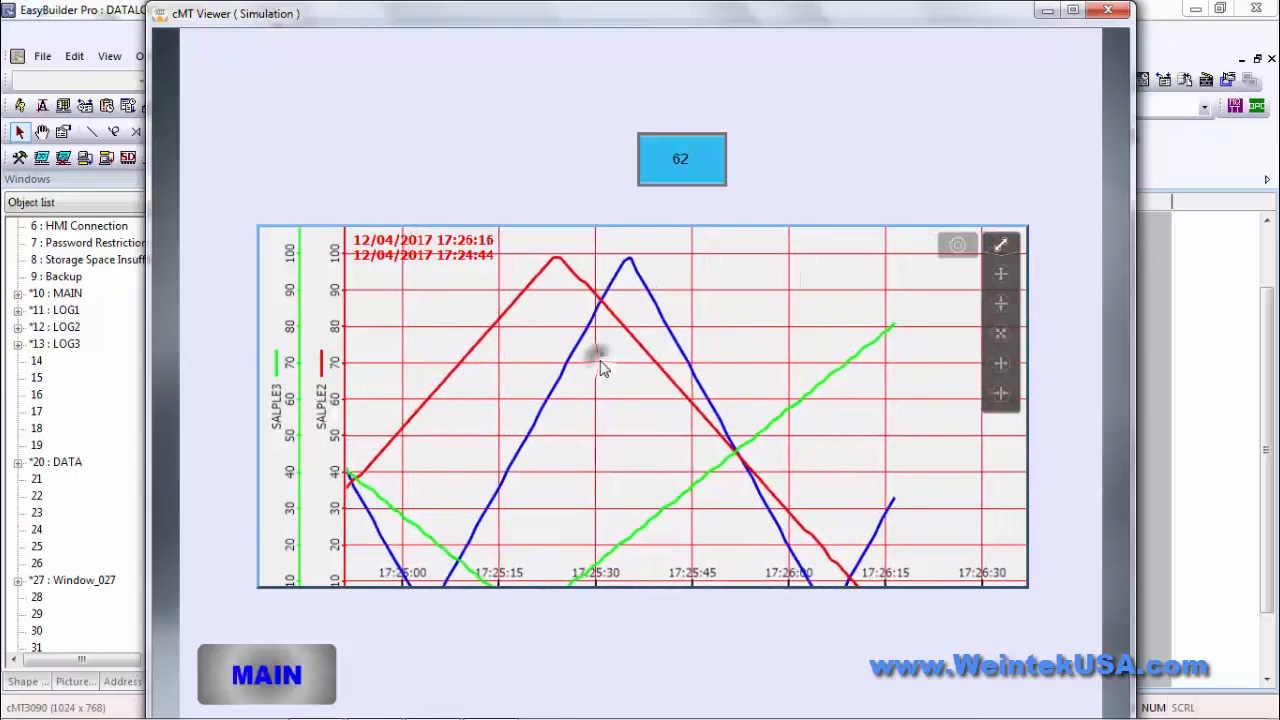
click(559, 360)
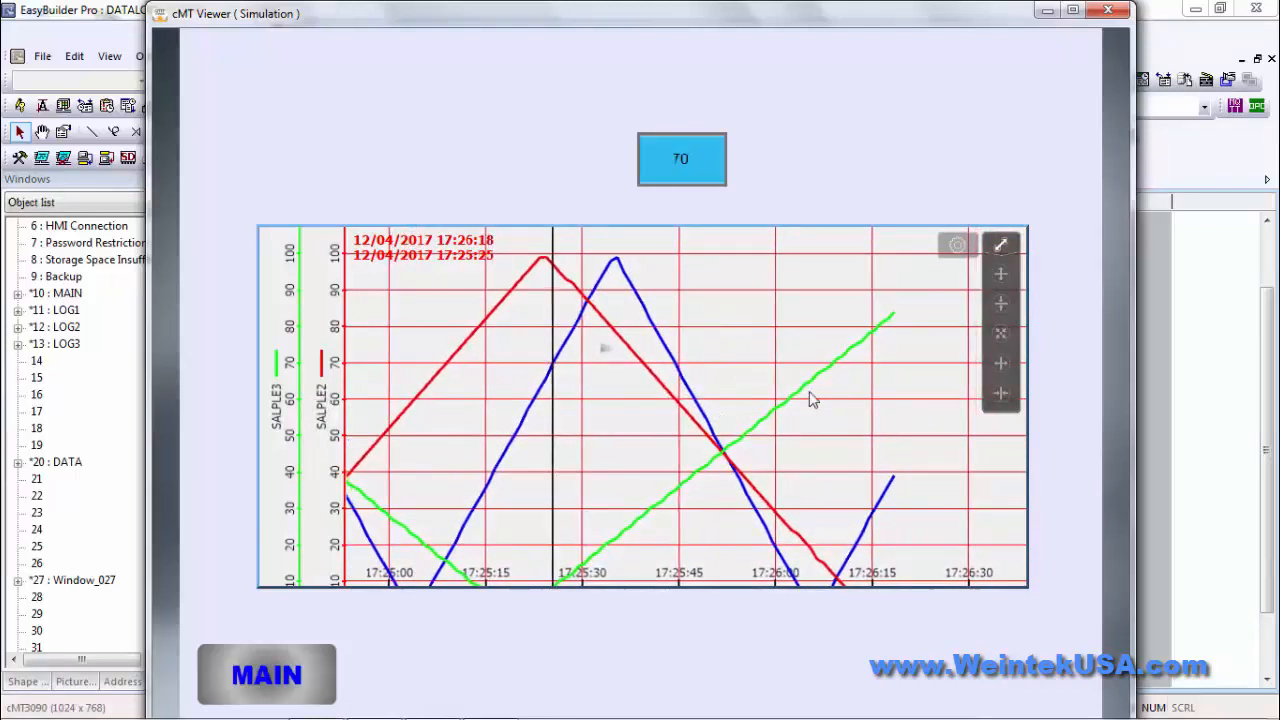
click(864, 346)
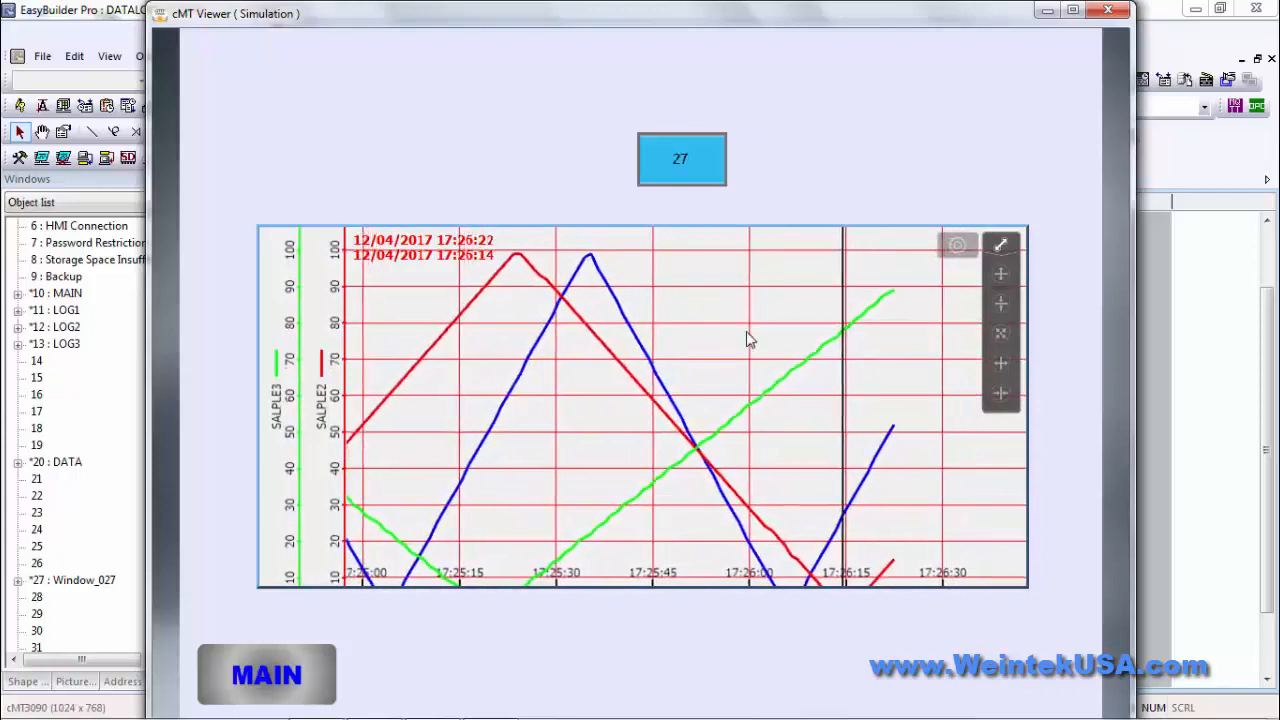
Close the cMT Viewer simulation and move the EasyBuilder Pro window down to uncover the desktop.
click(1110, 11)
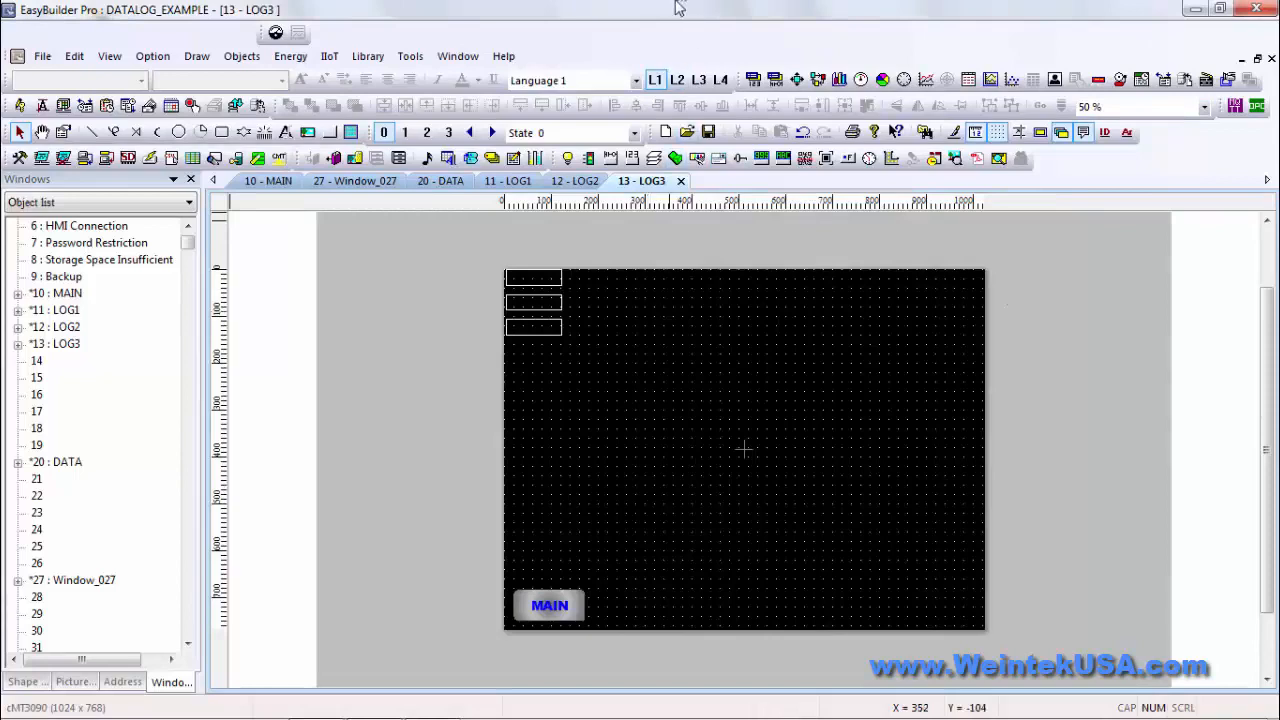
drag(678, 10, 683, 577)
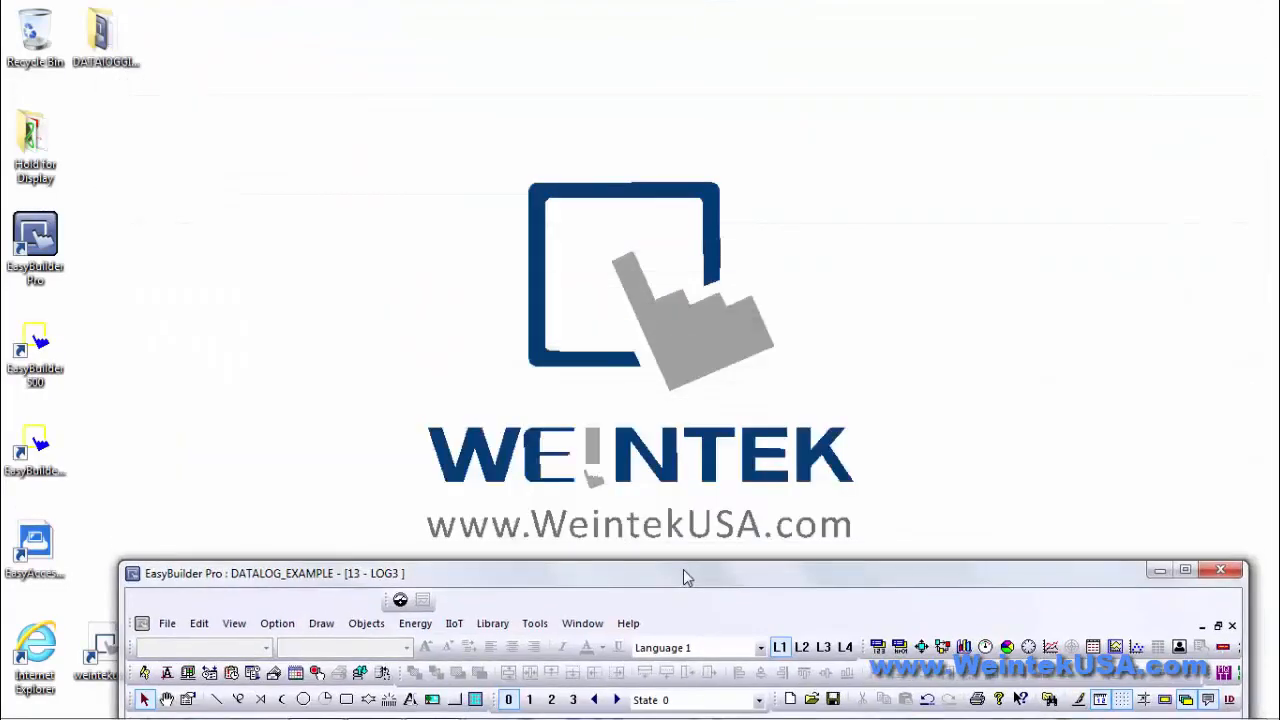